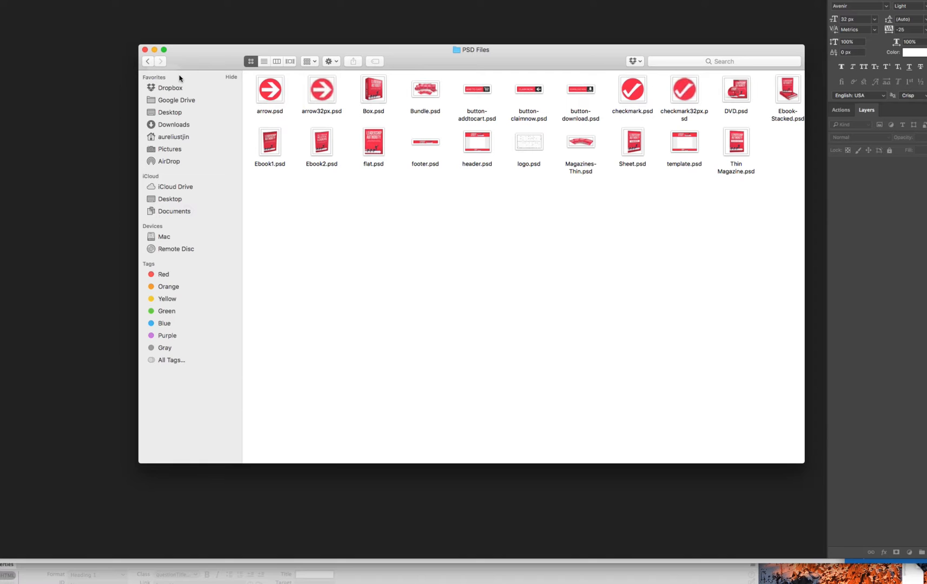
Switch to Google Chrome and review the Adobe Photoshop CC page, including its Creative Cloud plans and prices.
mouse_move(216, 582)
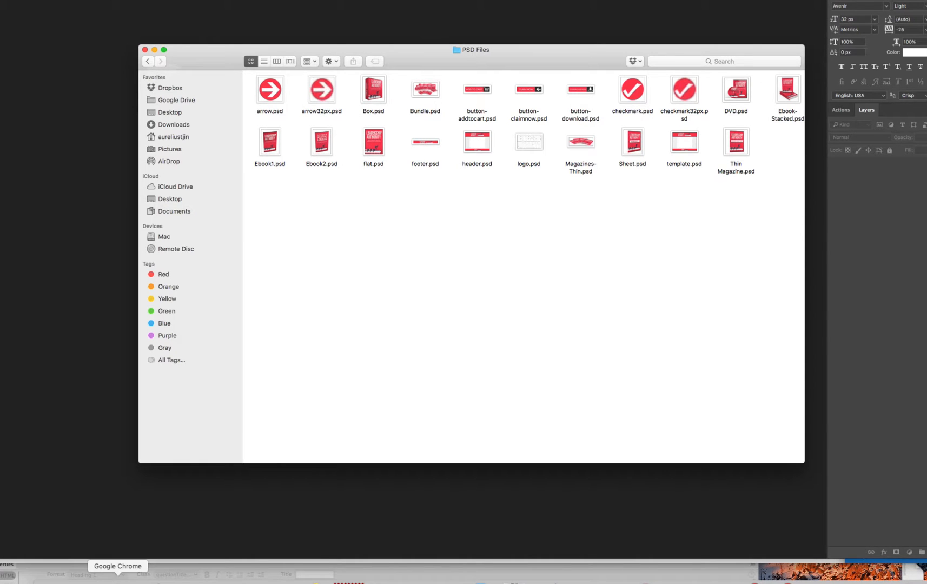
left_click(118, 577)
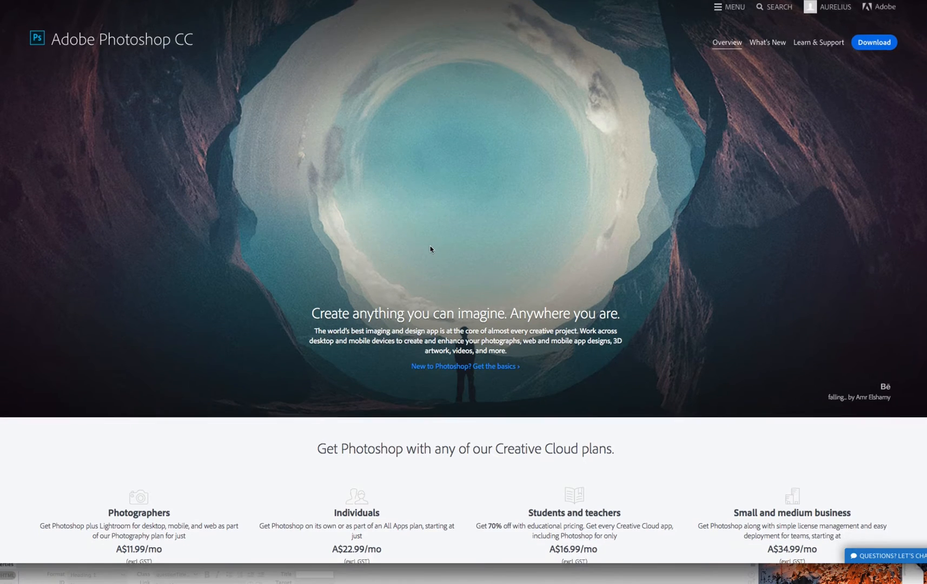
scroll(430, 249, "down", 8)
scroll(431, 248, "up", 10)
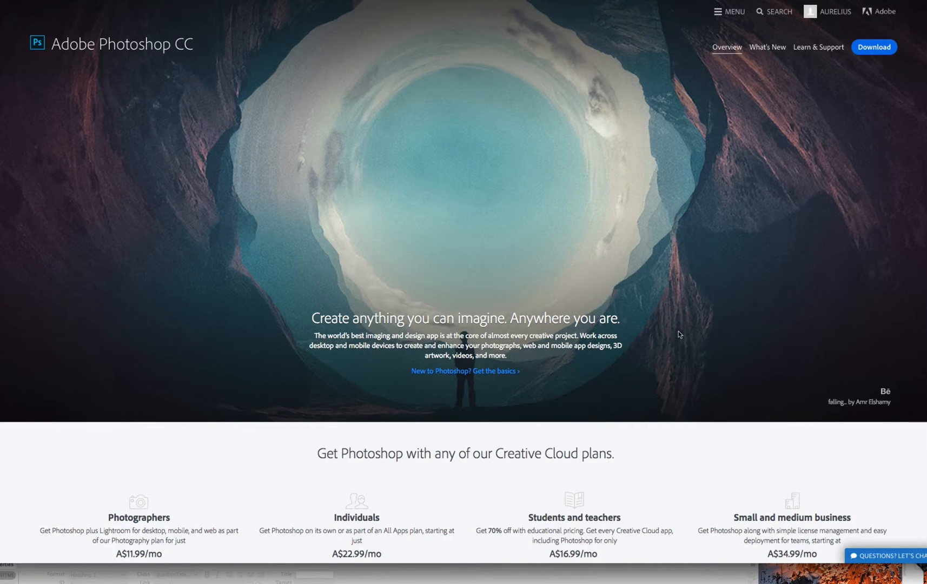
scroll(680, 334, "down", 3)
scroll(681, 335, "down", 3)
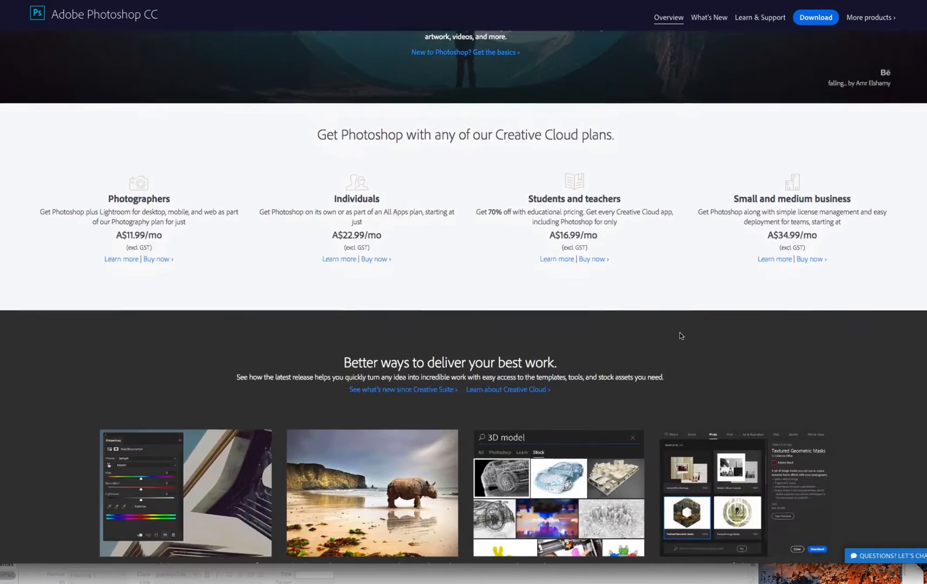
scroll(680, 335, "up", 3)
scroll(679, 335, "up", 5)
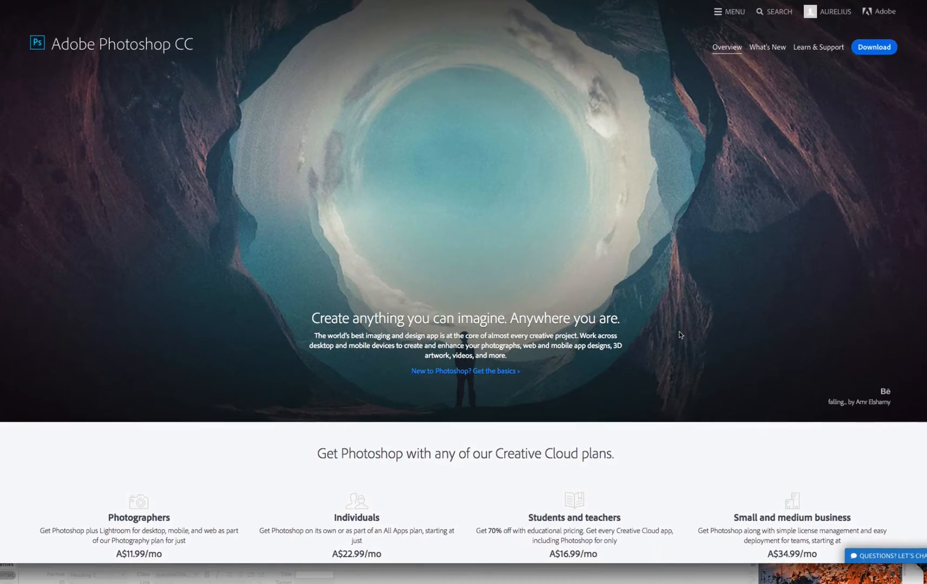
scroll(680, 335, "down", 3)
scroll(680, 335, "up", 3)
scroll(140, 413, "down", 2)
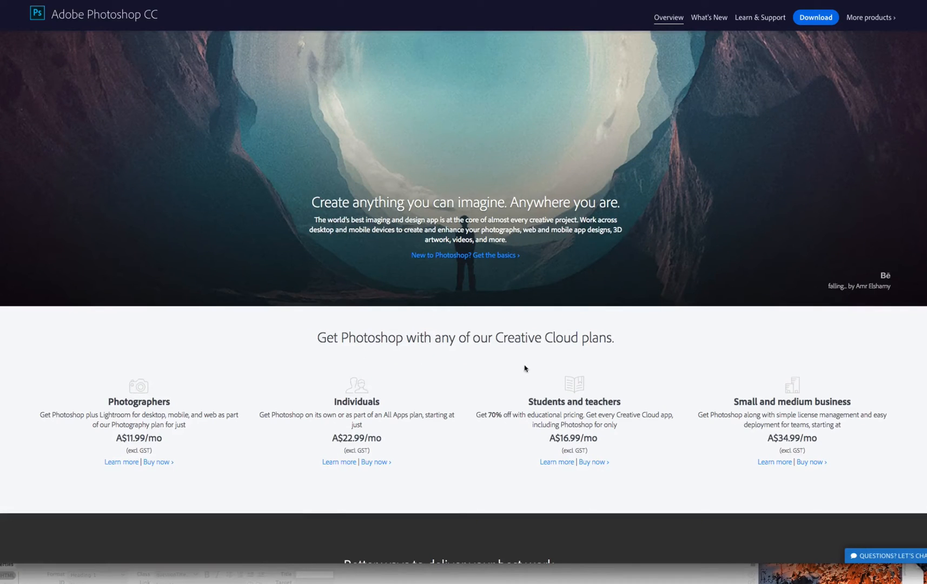
scroll(542, 292, "up", 2)
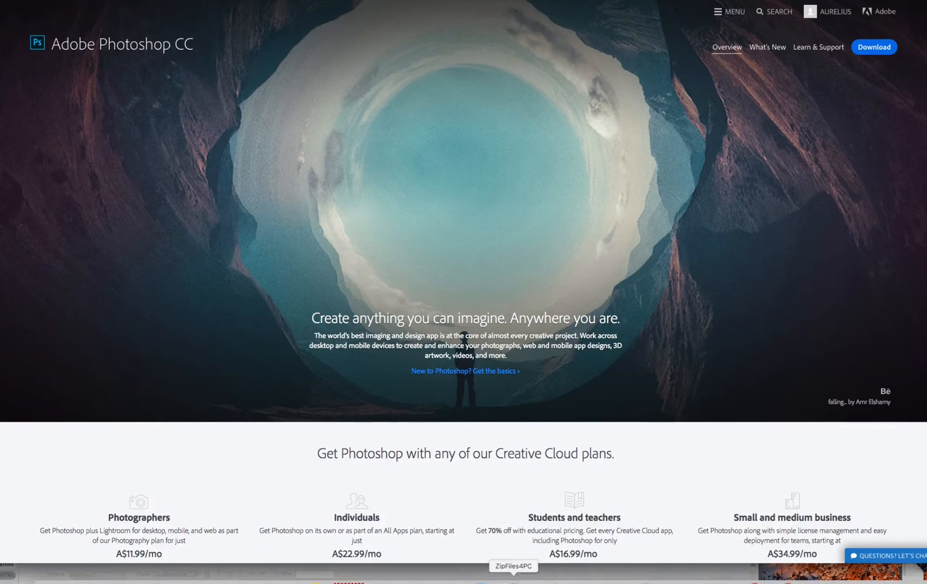
Switch to Finder, go up to the Private Label Rights folder and reposition its window.
left_click(250, 580)
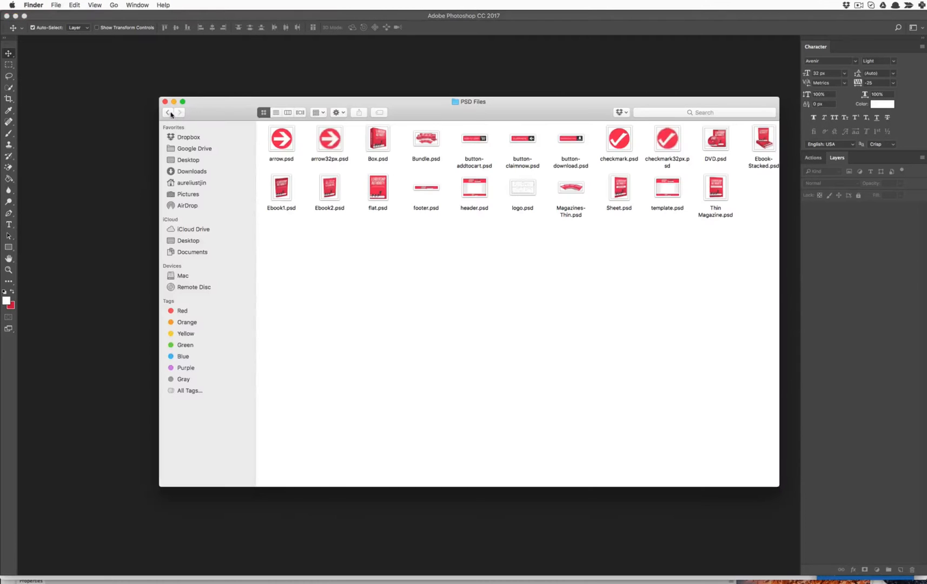
left_click(168, 114)
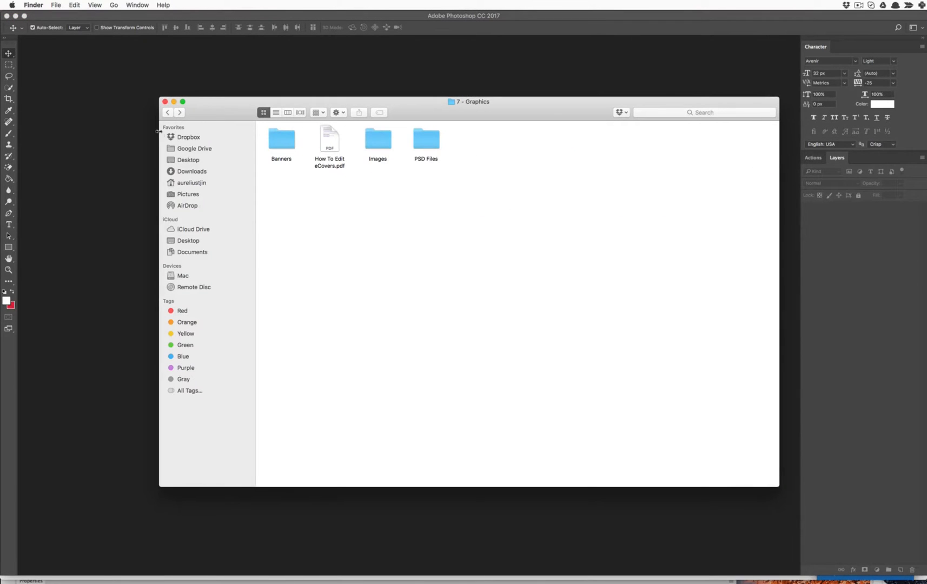
left_click(168, 112)
left_click_drag(556, 110, 518, 111)
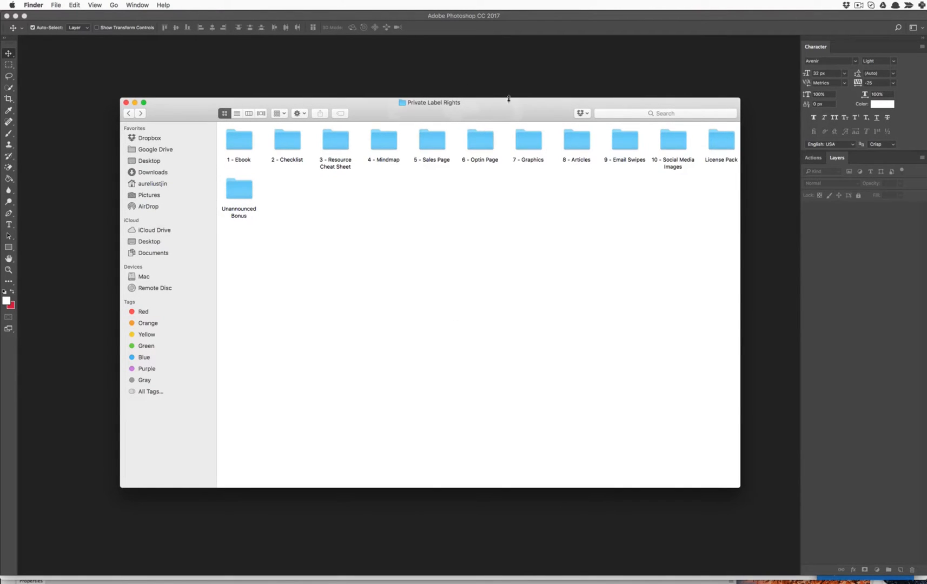
Open the PSD Files folder inside the 7 - Graphics folder.
left_click(530, 161)
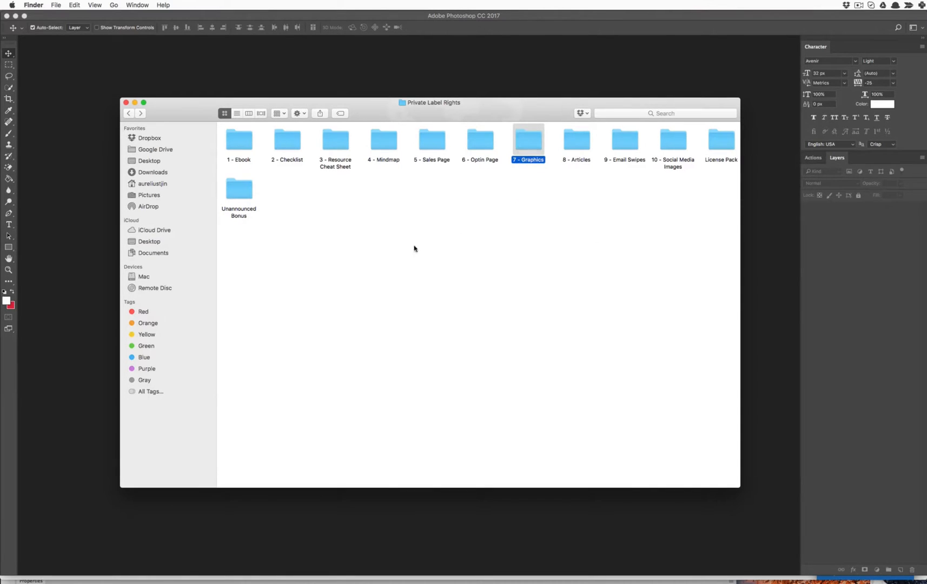
left_click(462, 247)
left_click(529, 142)
double_click(529, 143)
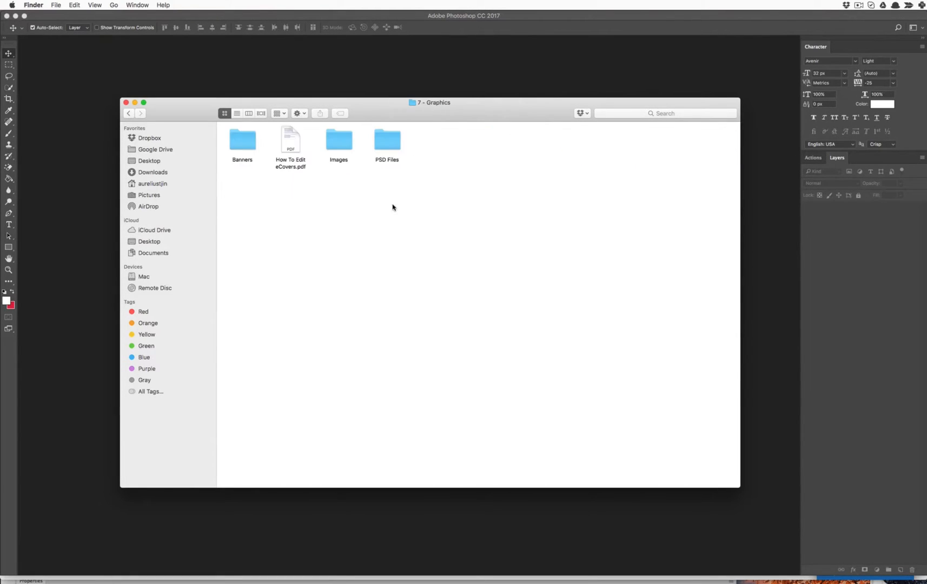
left_click(391, 148)
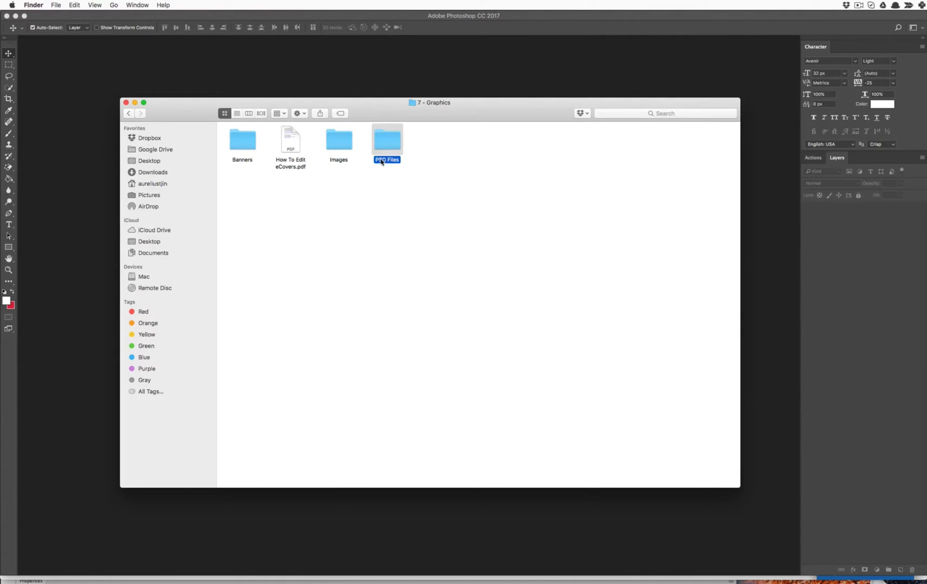
double_click(392, 146)
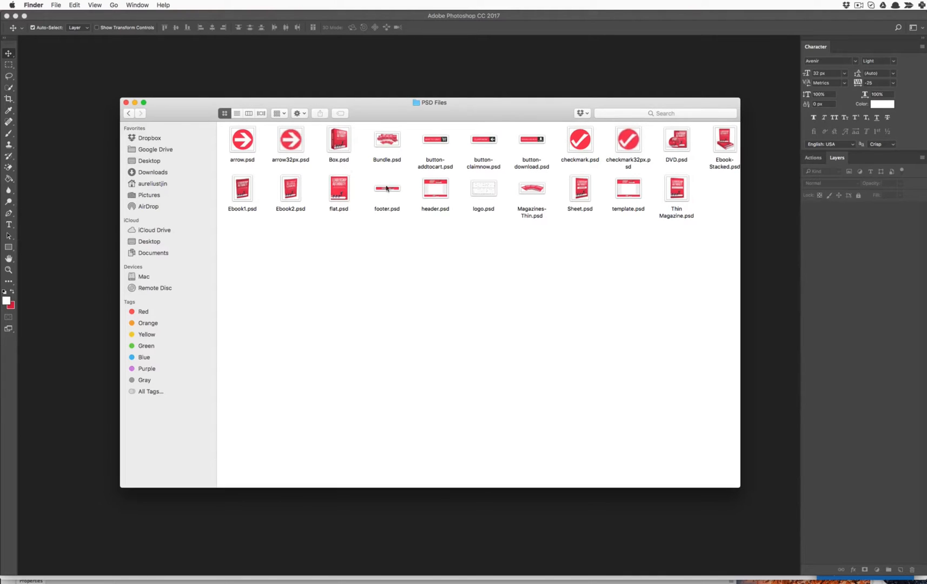
Look over the Box, Bundle, DVD, Ebook1 and Ebook2 PSD mockup files.
left_click(335, 143)
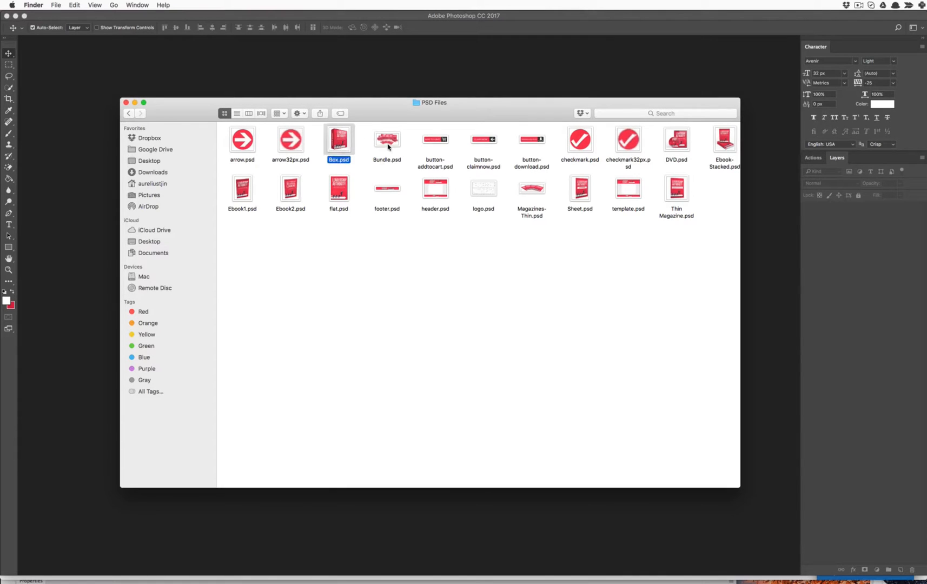
left_click(388, 144)
left_click(685, 142)
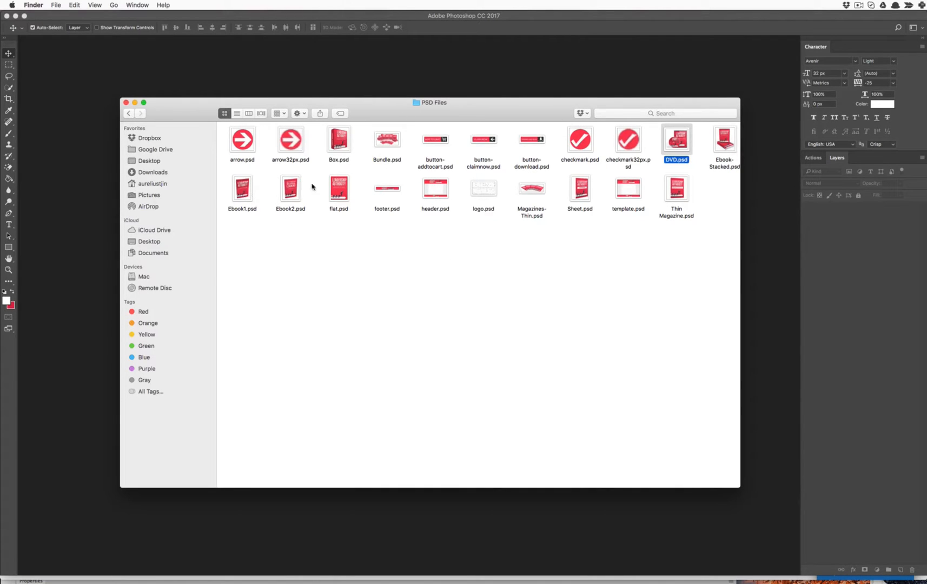
left_click(337, 144)
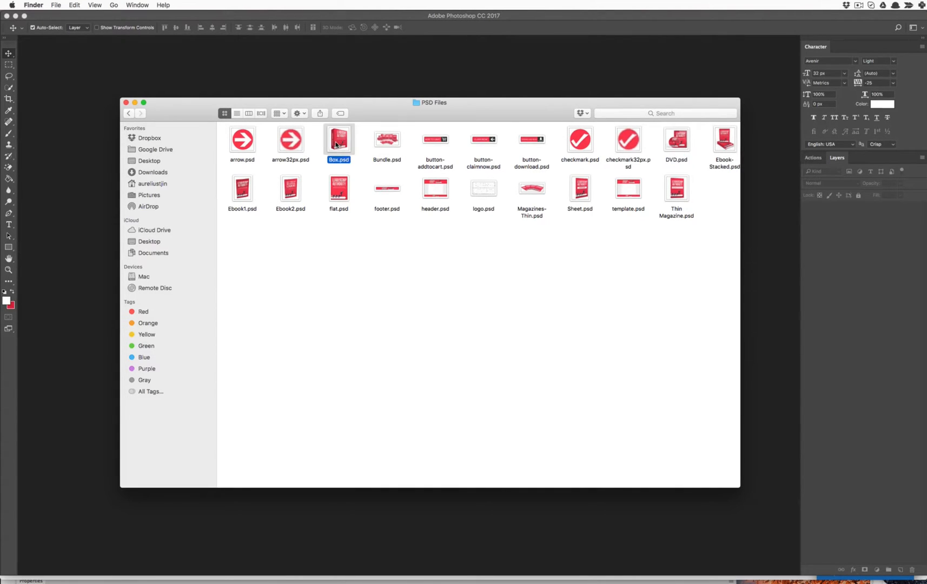
left_click(290, 189)
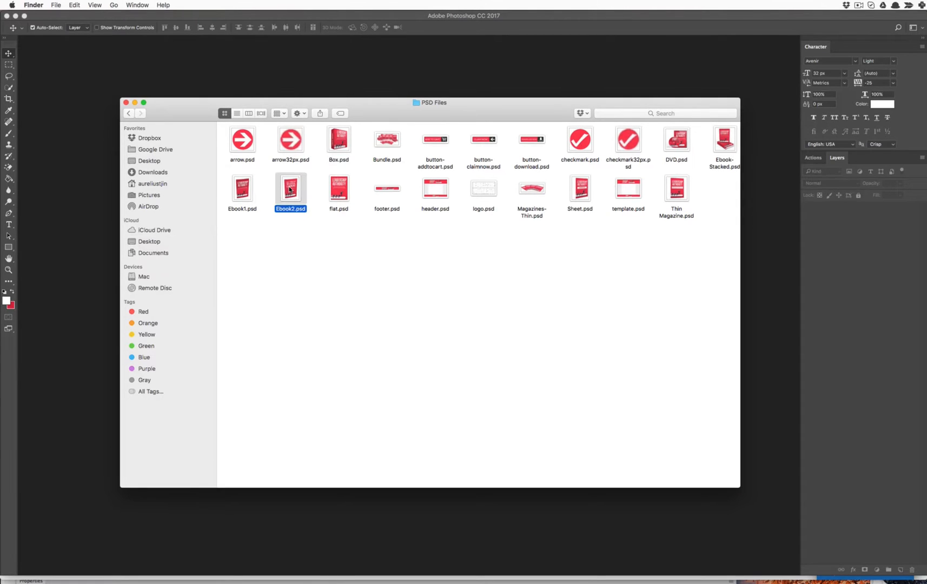
left_click(248, 208)
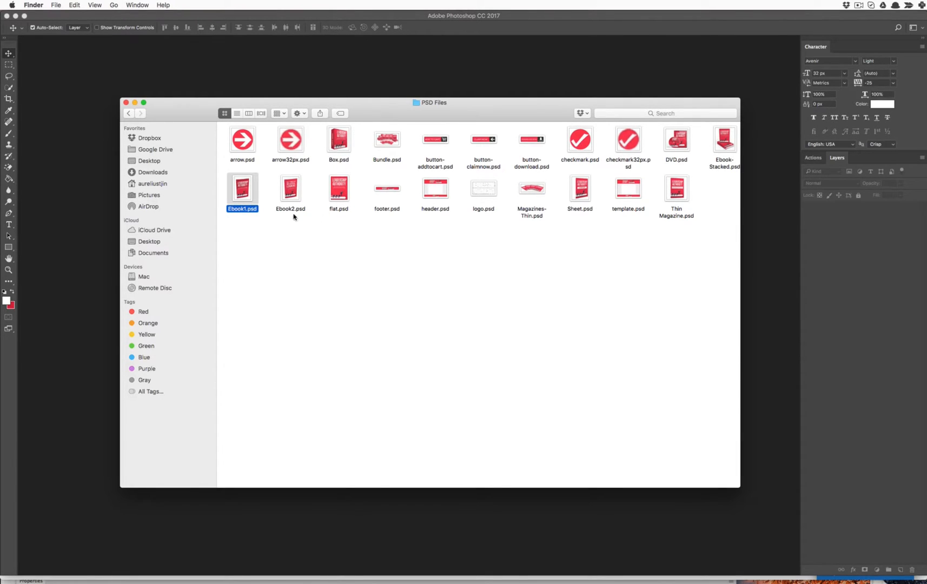
Move the Ebook-Stacked.psd icon into a new row directly below Ebook1.psd.
left_click(684, 145)
left_click_drag(723, 144, 244, 241)
left_click(302, 256)
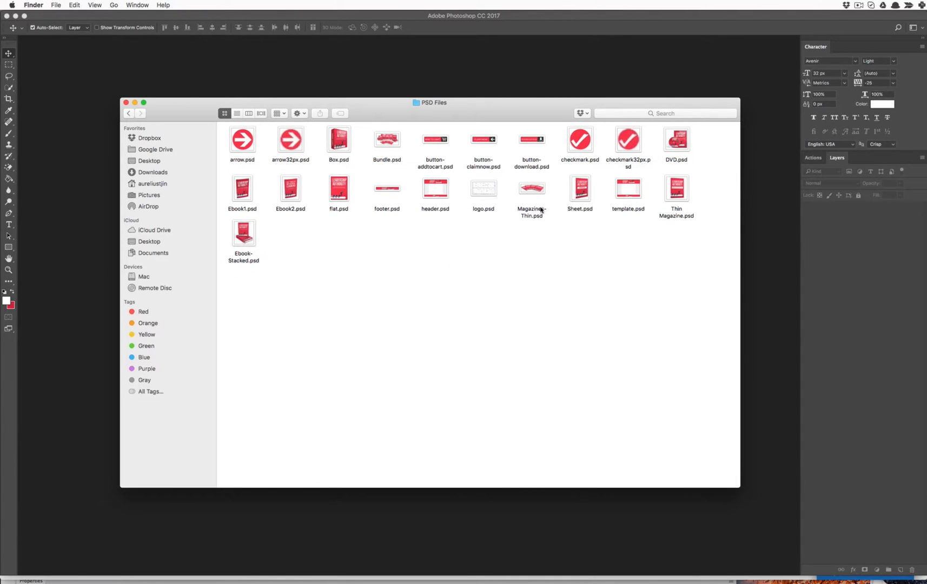
Compare the available cover designs, from the bundle, stacked ebook, box and flat cover to the sheet, magazine and DVD files.
left_click(383, 147)
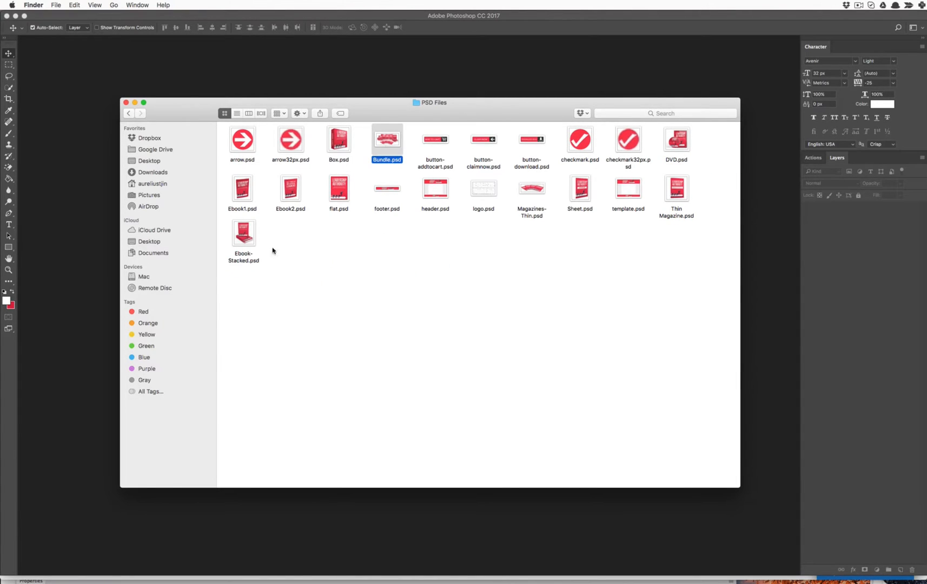
left_click(238, 245)
left_click(378, 141)
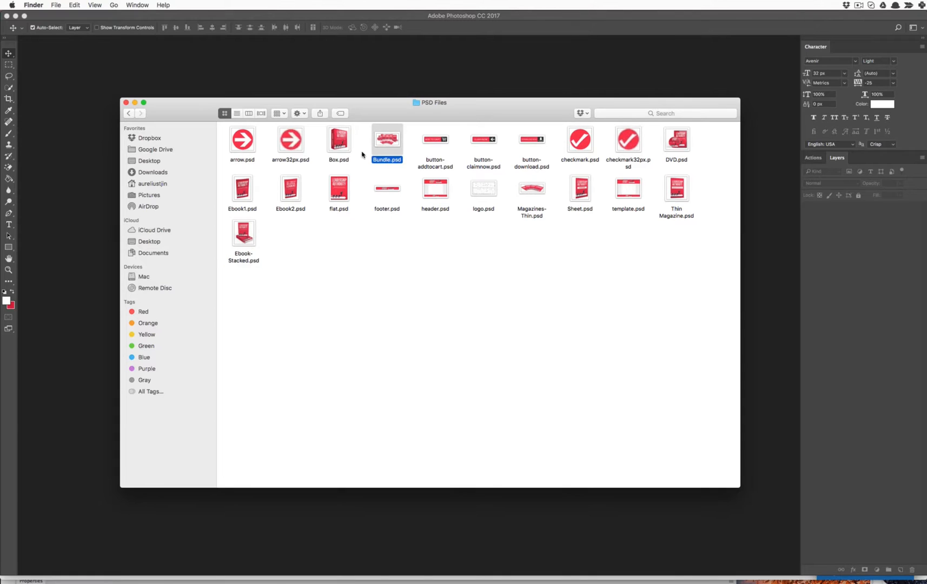
left_click(242, 236)
left_click(380, 243)
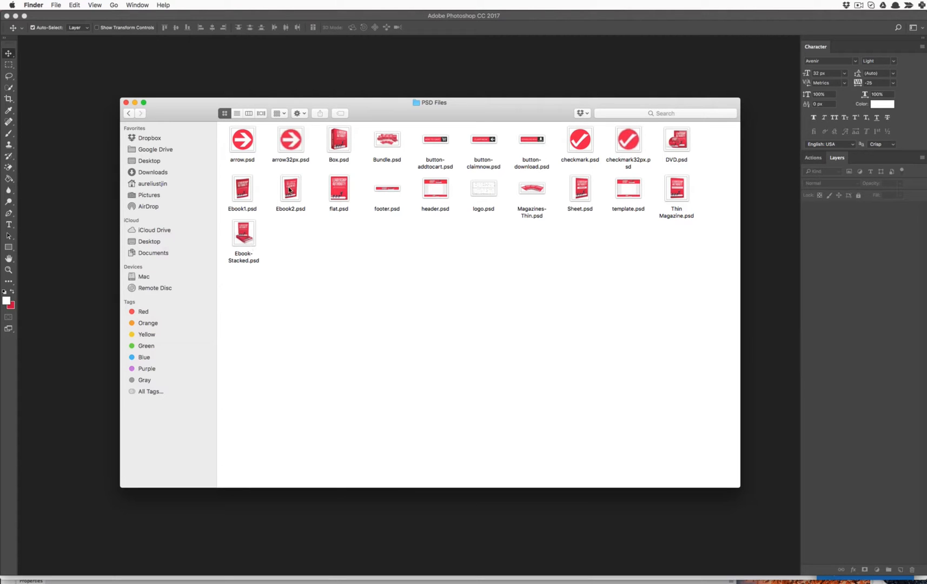
left_click(291, 197)
left_click(339, 149)
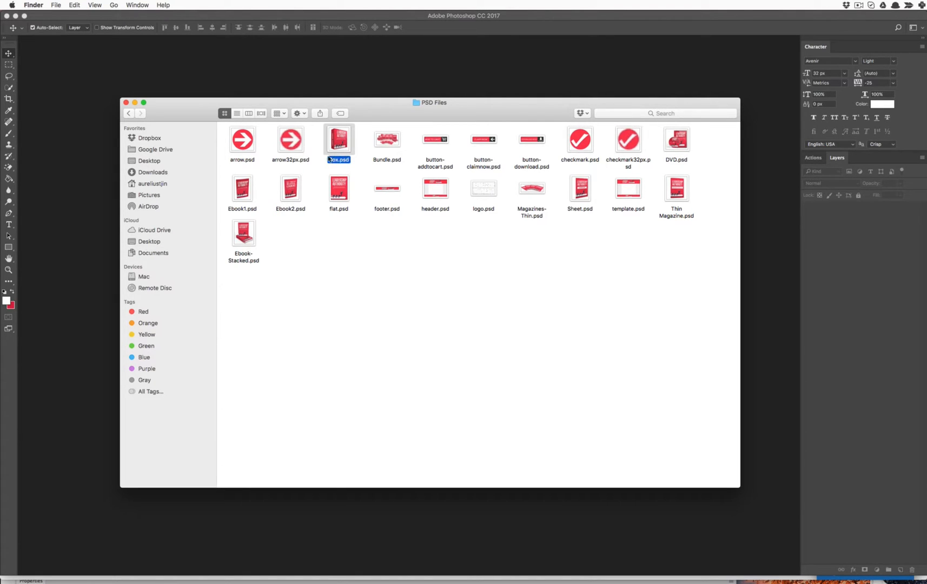
left_click(382, 149)
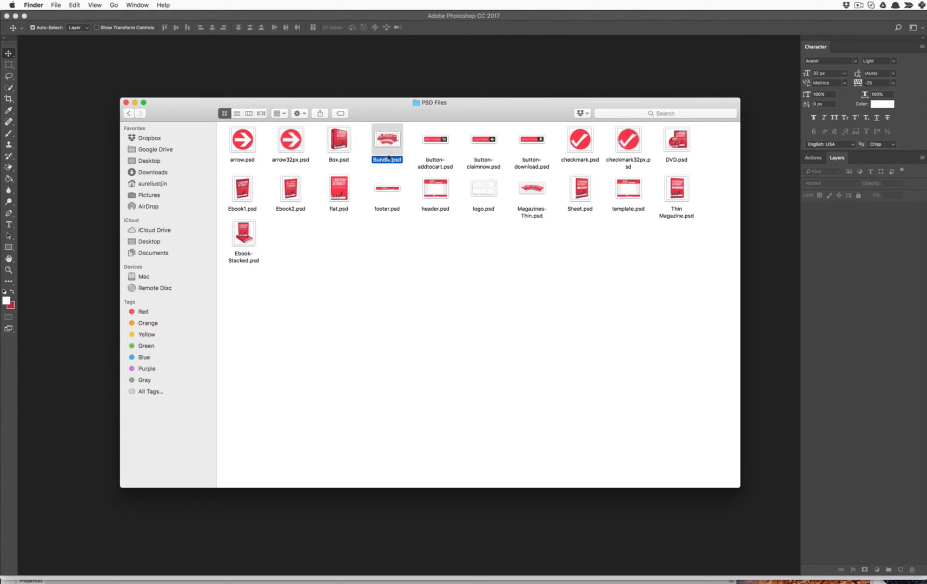
left_click(244, 231)
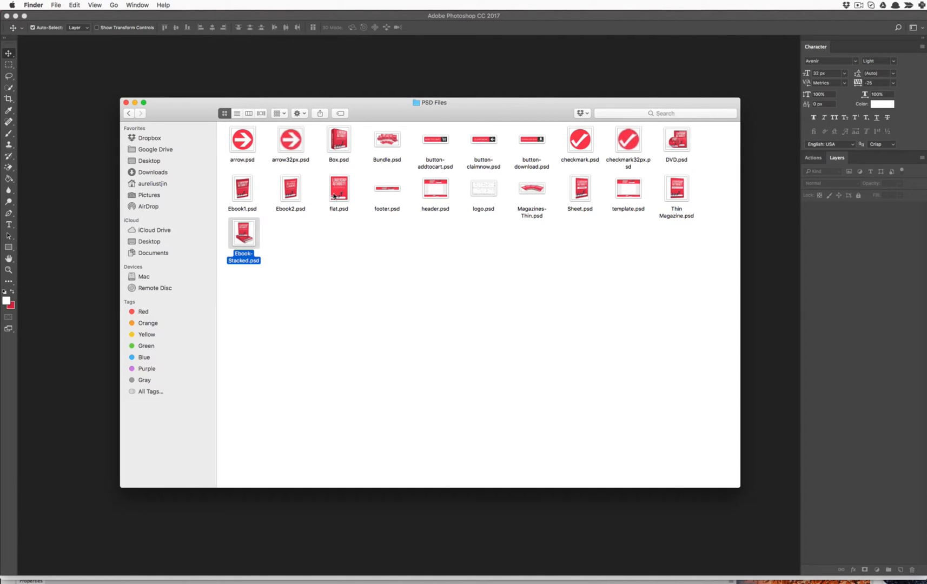
left_click(335, 194)
left_click(244, 192)
left_click(293, 188)
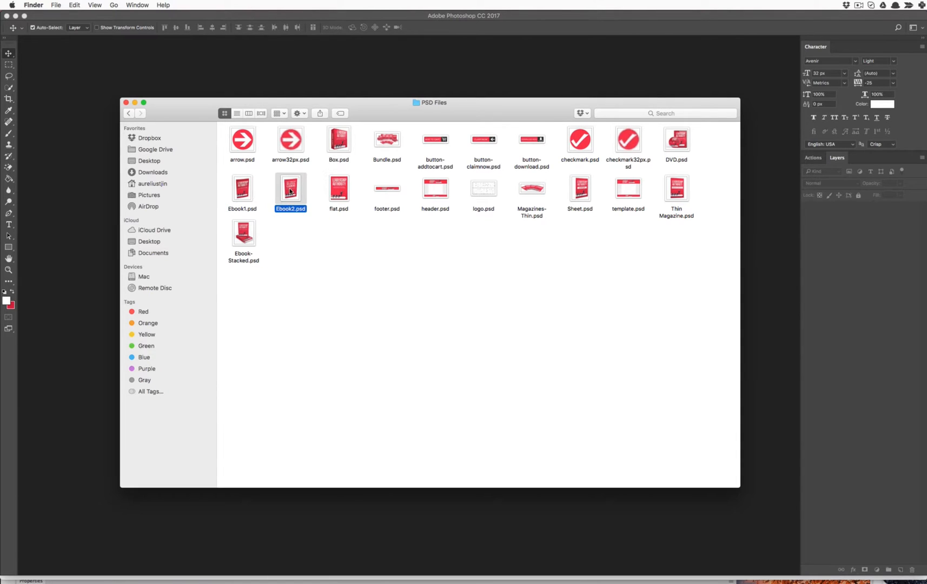
left_click(577, 189)
left_click(535, 195)
left_click(588, 191)
left_click(680, 193)
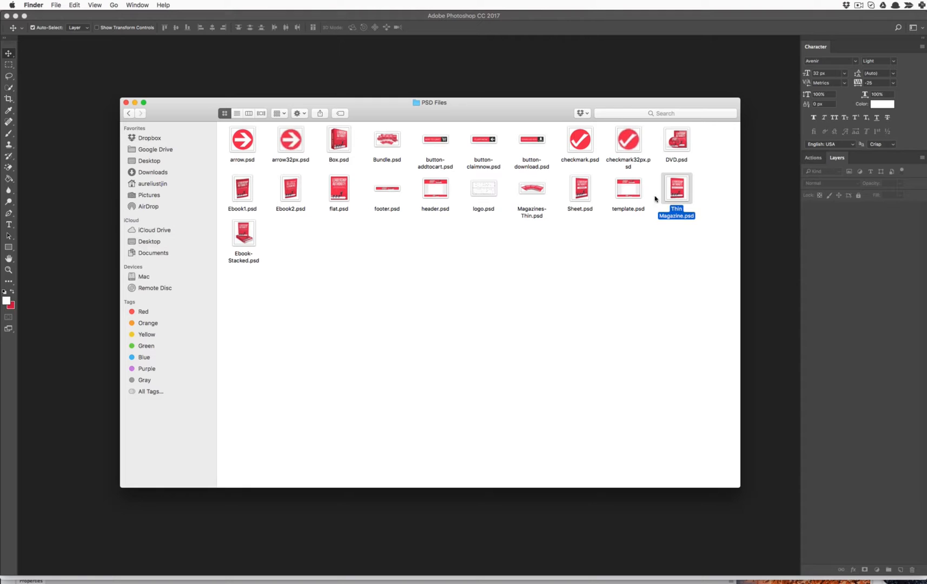
left_click(678, 147)
left_click(265, 253)
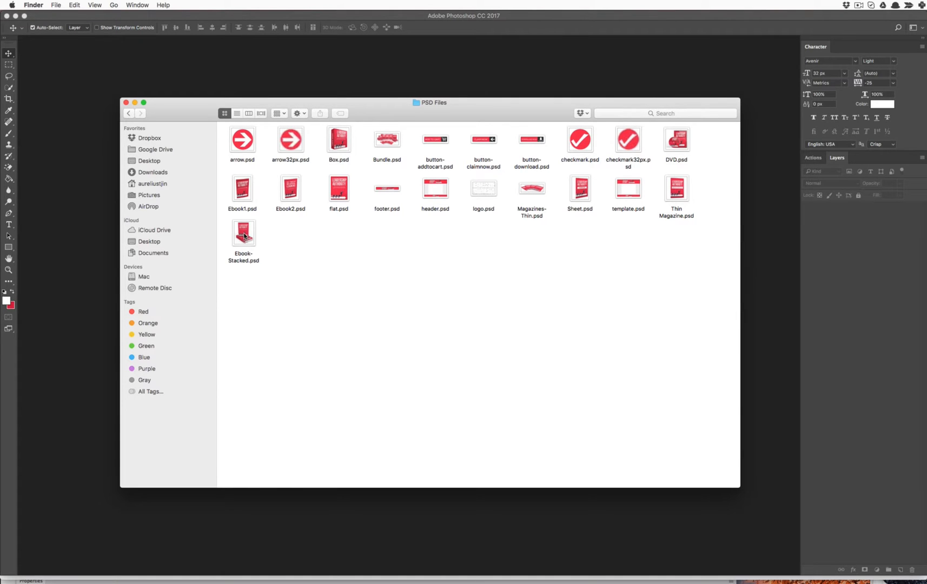
Open Ebook-Stacked.psd with Adobe Photoshop CC 2017.
right_click(244, 236)
mouse_move(298, 246)
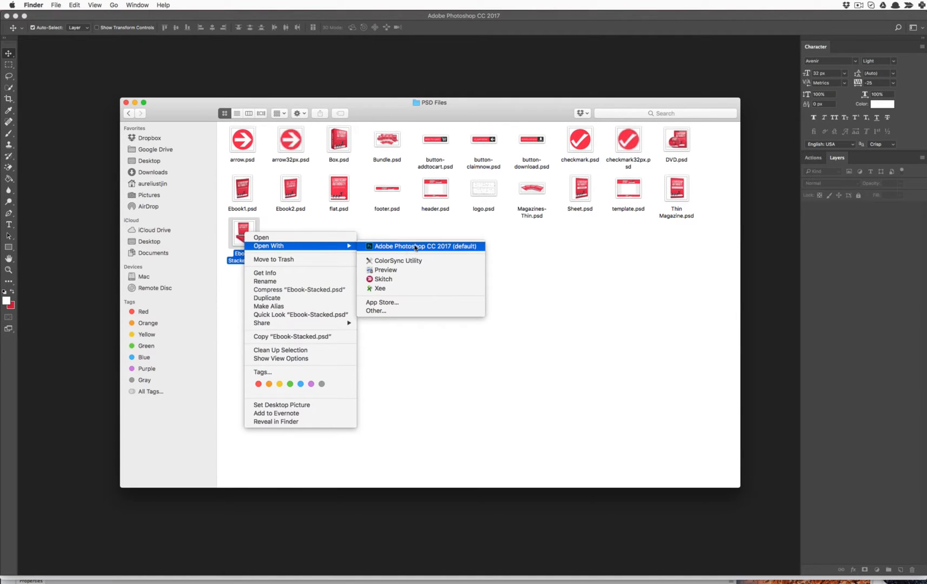
left_click(412, 247)
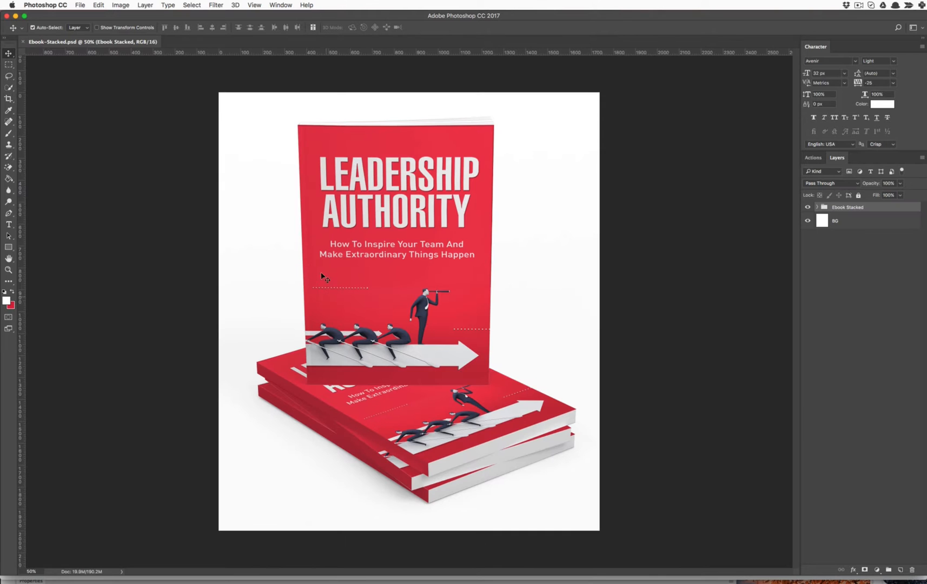
left_click(81, 5)
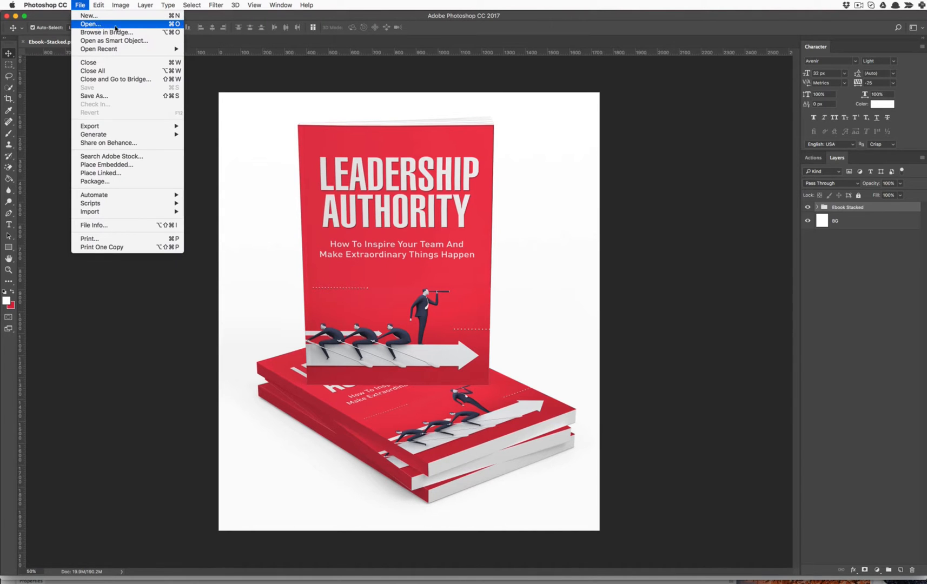
left_click(626, 355)
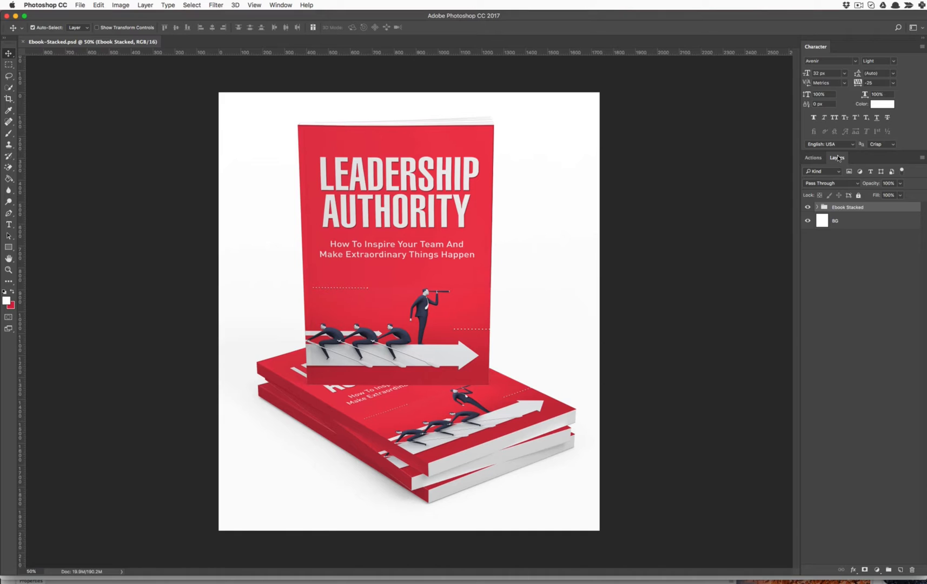
left_click(279, 5)
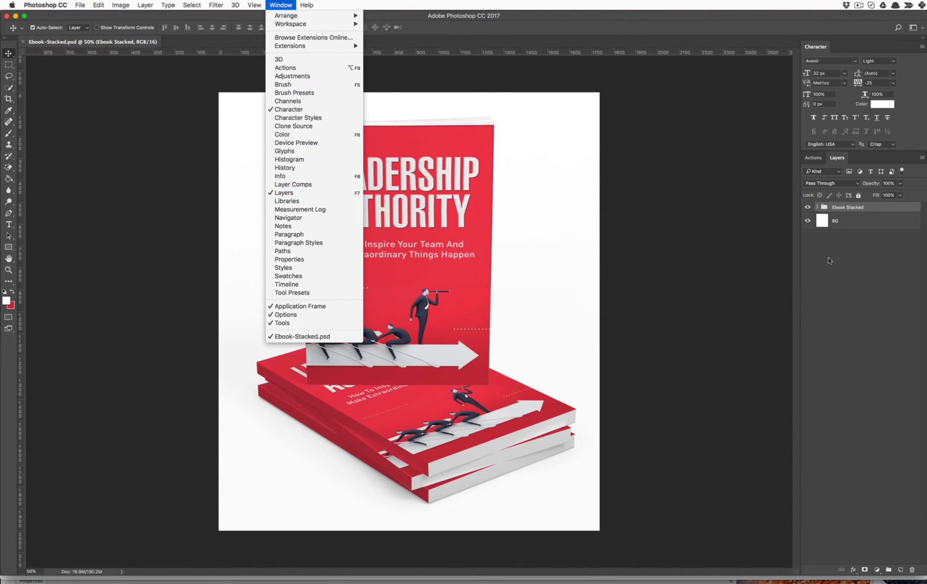
left_click(802, 236)
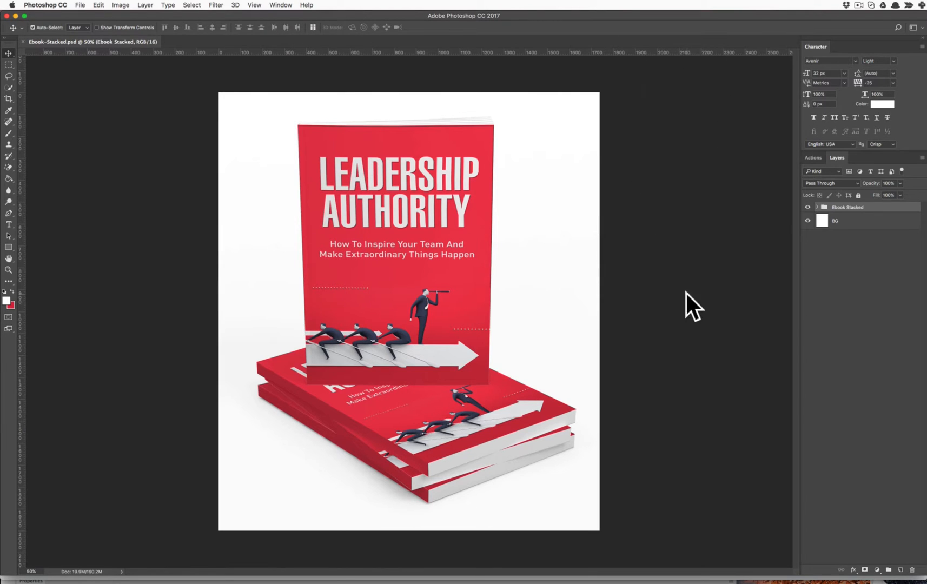
Expand the Ebook Stacked layer group to show the layers inside it.
left_click(817, 207)
left_click(818, 207)
left_click(817, 207)
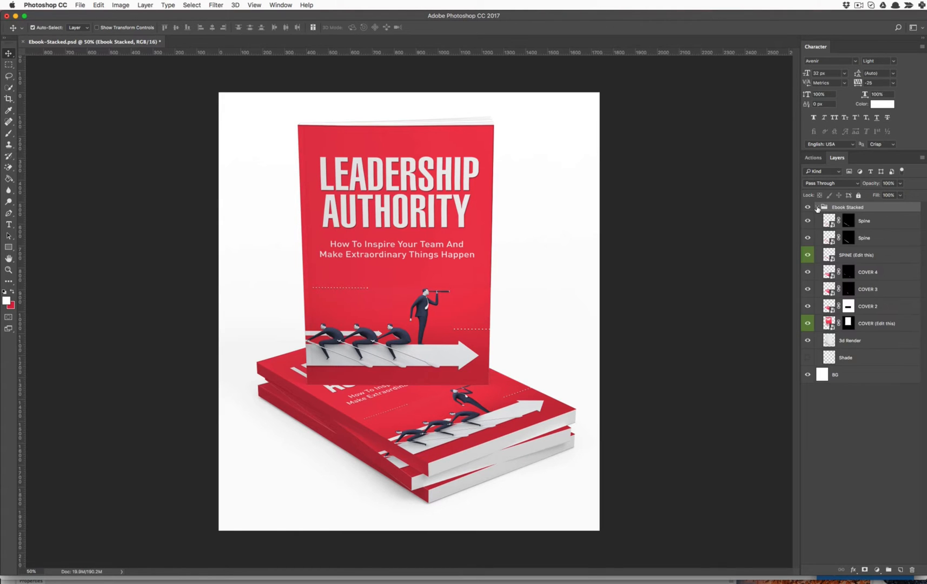
left_click(817, 207)
left_click(818, 208)
Look over the group's layers: the editable spine and cover, the two linked Spine layers, Shade and 3d Render.
left_click(830, 255)
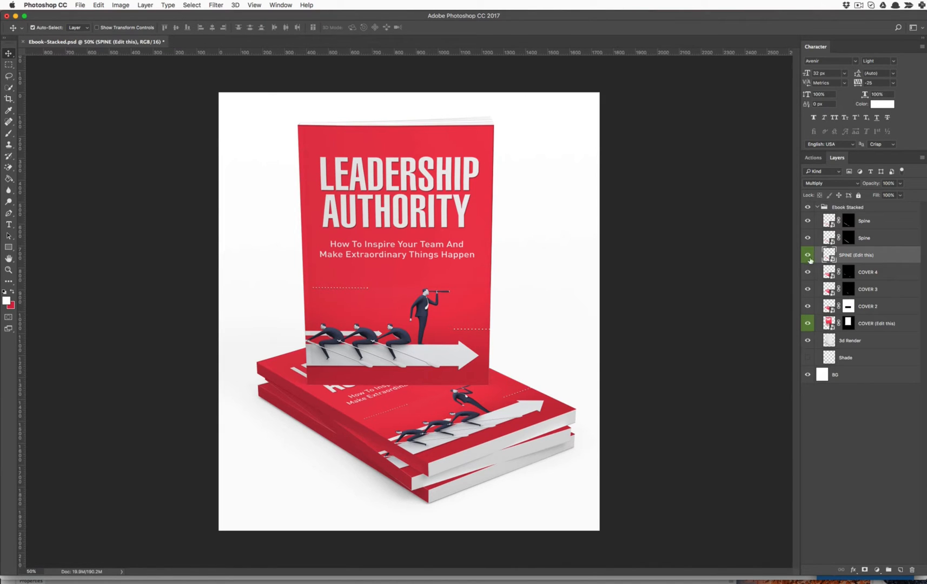
left_click(833, 328)
left_click(849, 255)
left_click(831, 324)
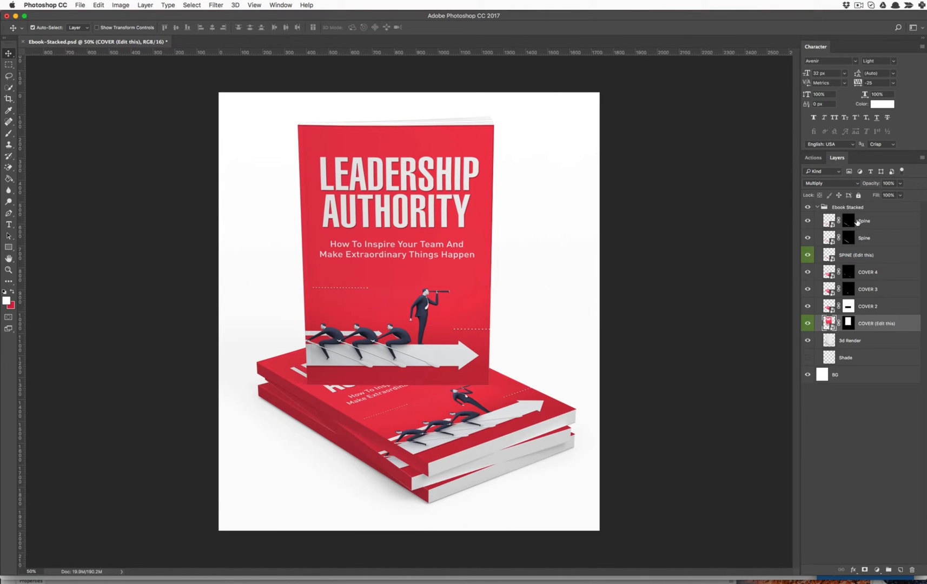
left_click(857, 222)
left_click(860, 239)
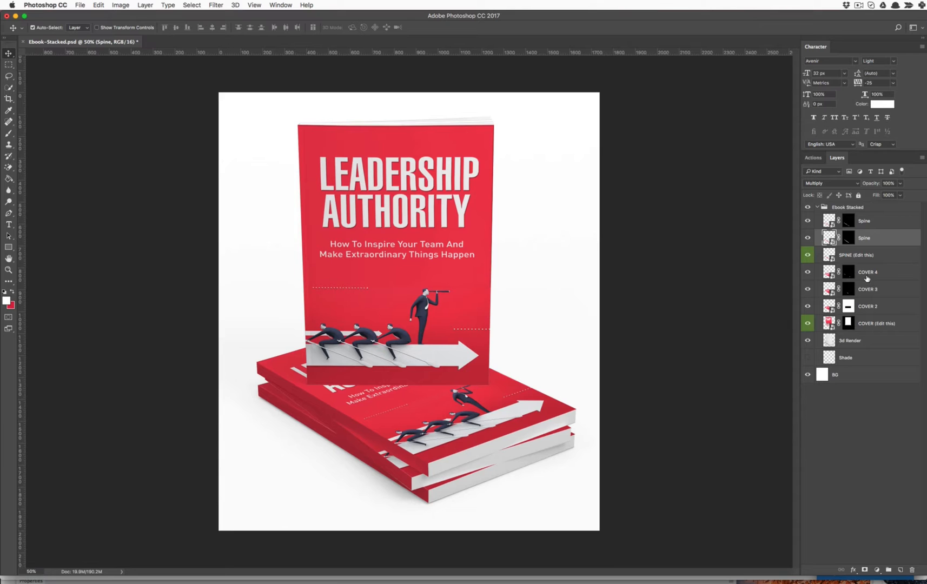
left_click(850, 358)
left_click(852, 343)
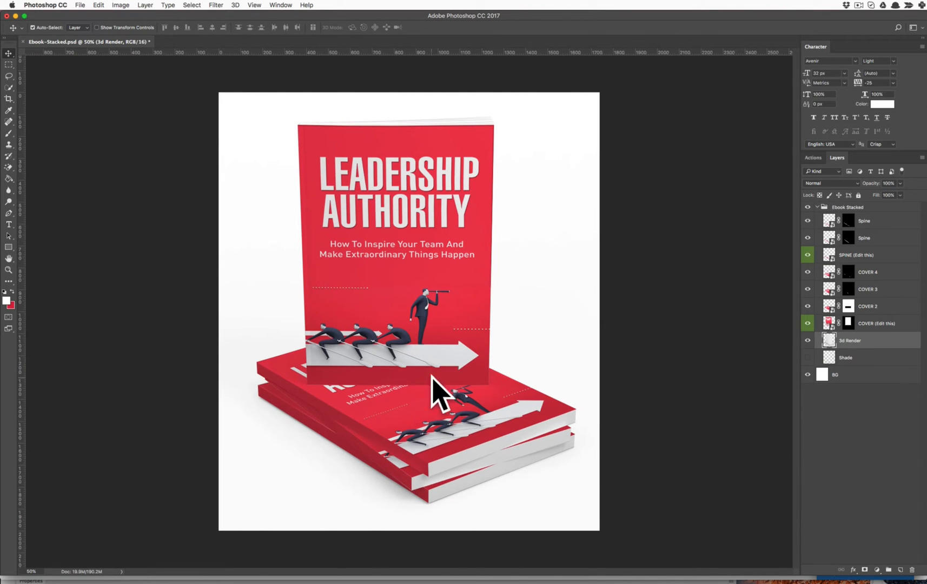
Open the contents of the COVER (Edit this) smart object in its own document.
left_click(917, 325)
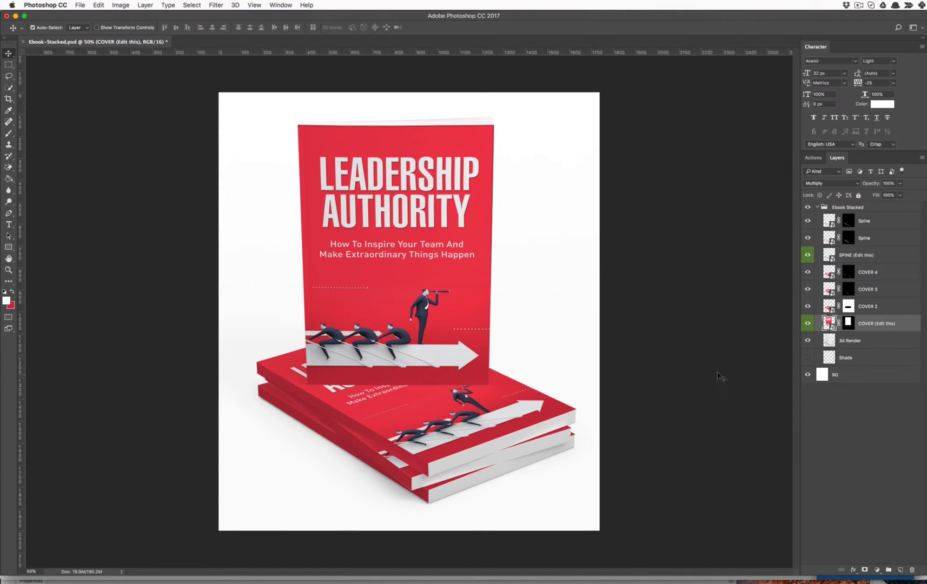
double_click(830, 325)
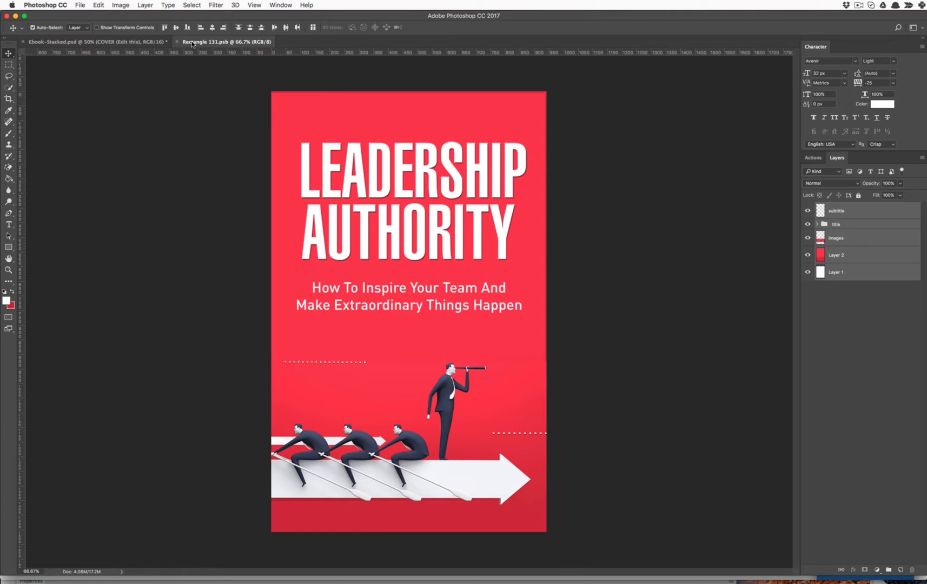
left_click(171, 43)
left_click(195, 44)
left_click(9, 227)
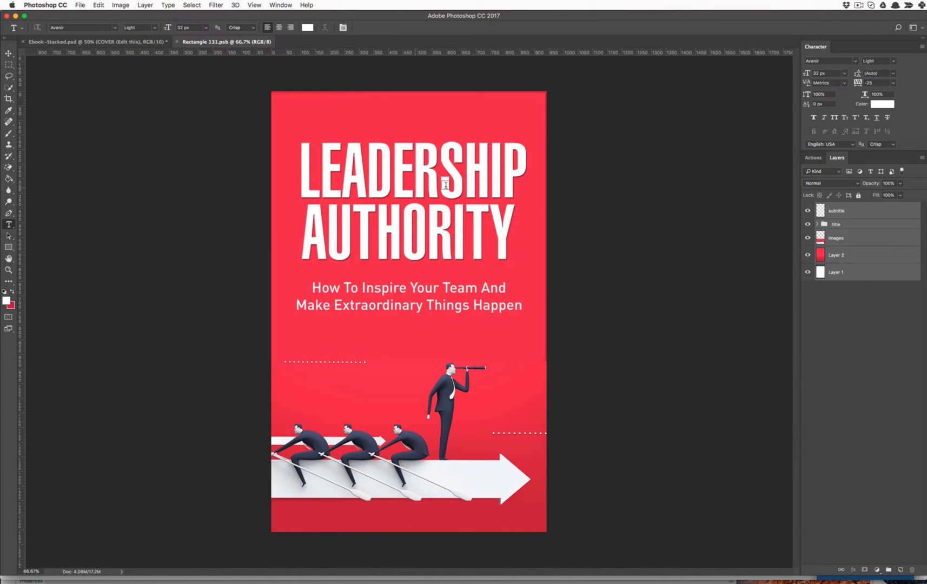
left_click(397, 242)
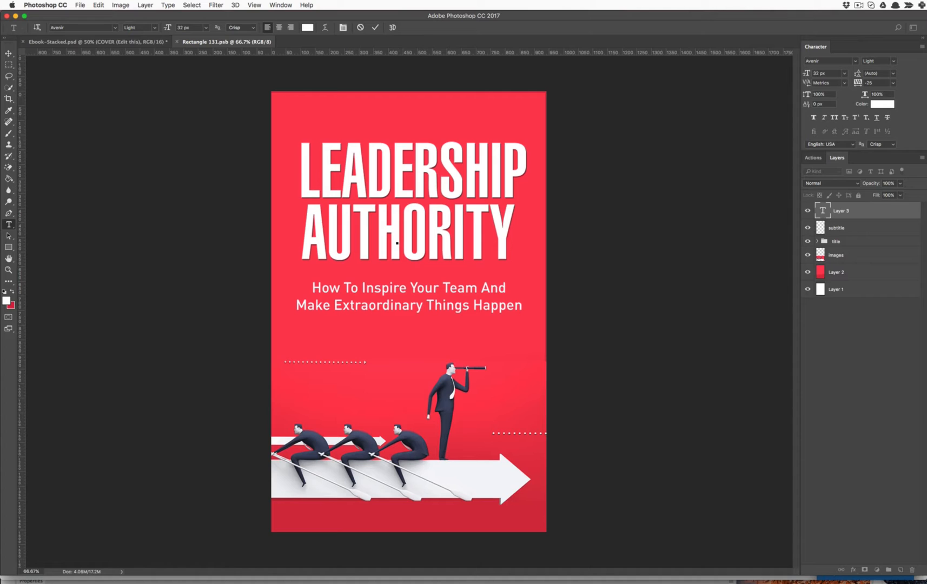
left_click(876, 218)
left_click_drag(894, 215, 912, 570)
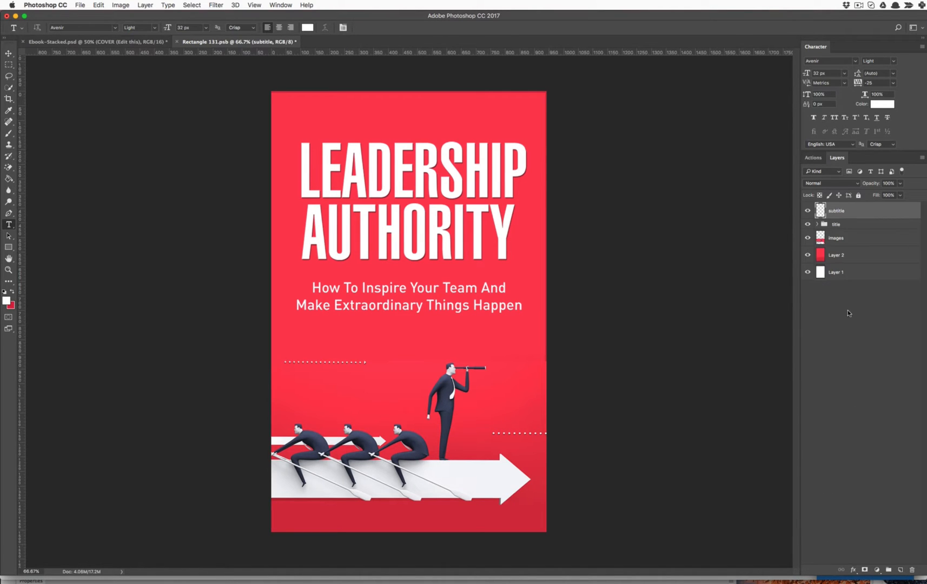
Expand the title group and select the Authority layer, with the Move tool active.
left_click(836, 227)
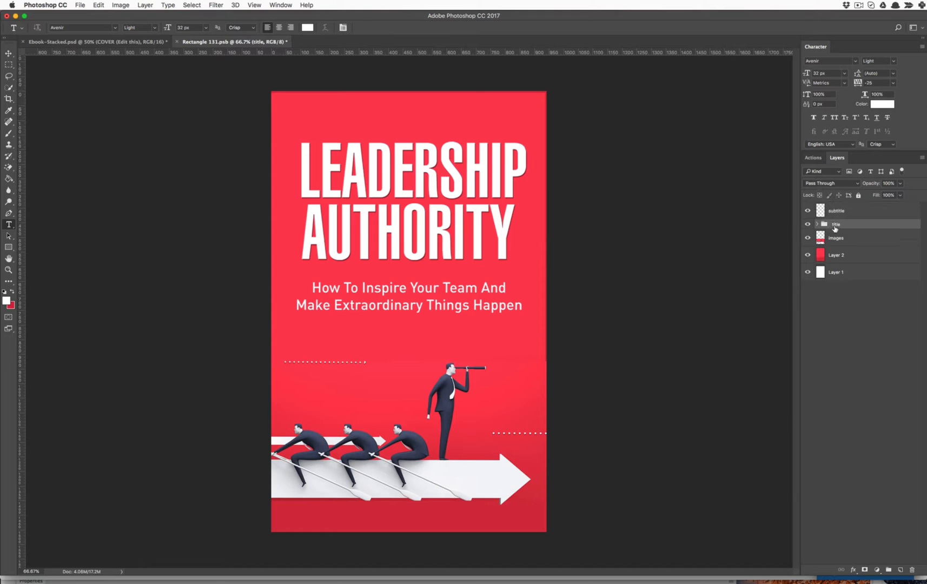
left_click(818, 224)
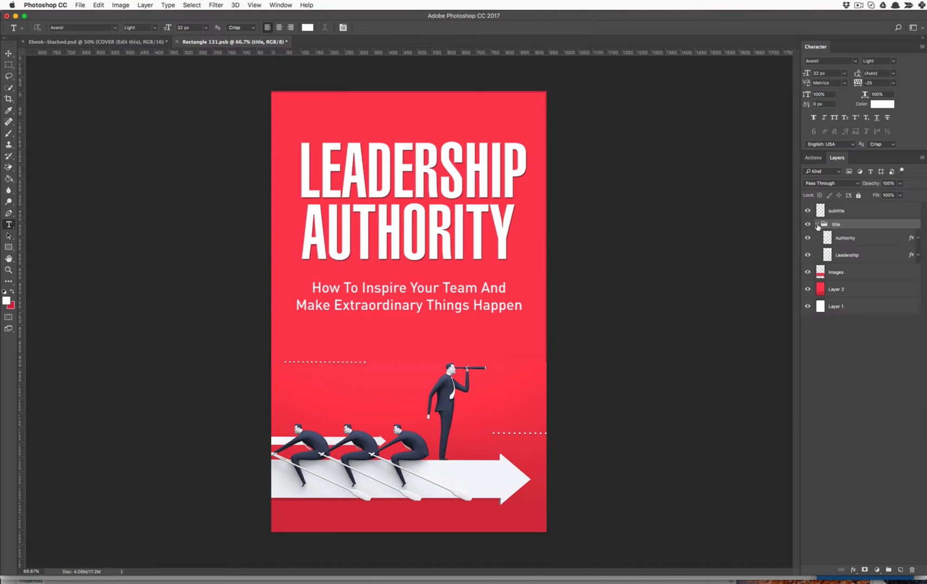
left_click(855, 237)
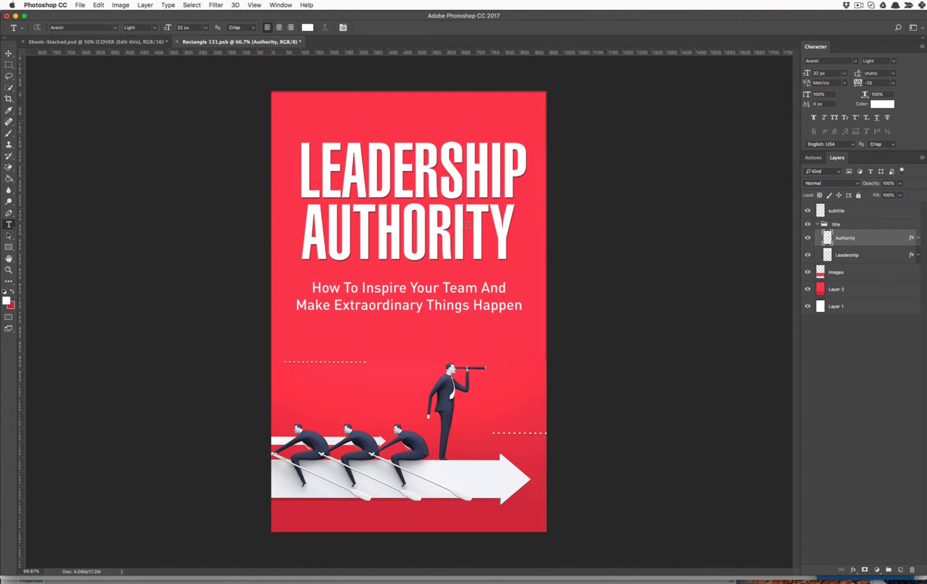
left_click(9, 53)
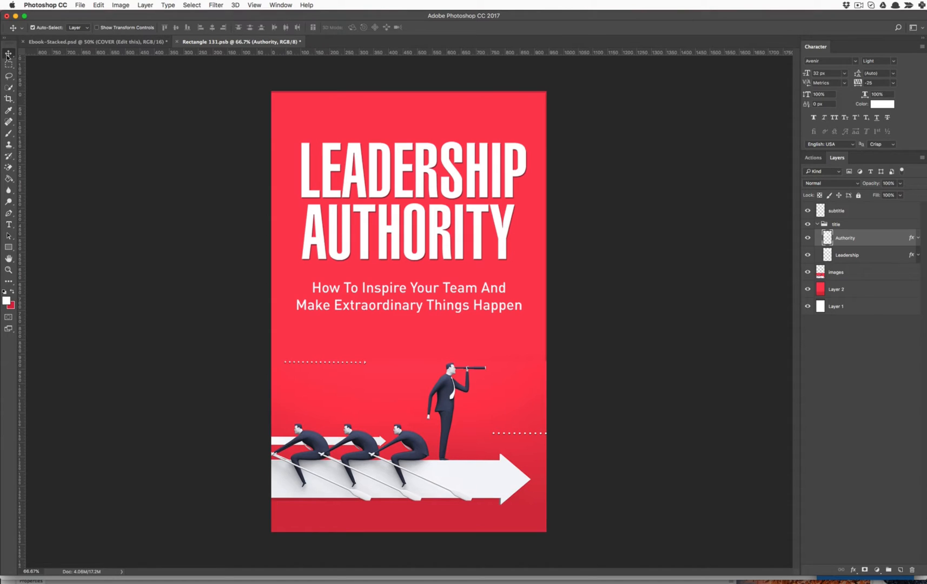
Toggle the visibility of the Authority and Leadership layers to examine which part of the title each one holds.
left_click(808, 238)
left_click(808, 239)
left_click(808, 238)
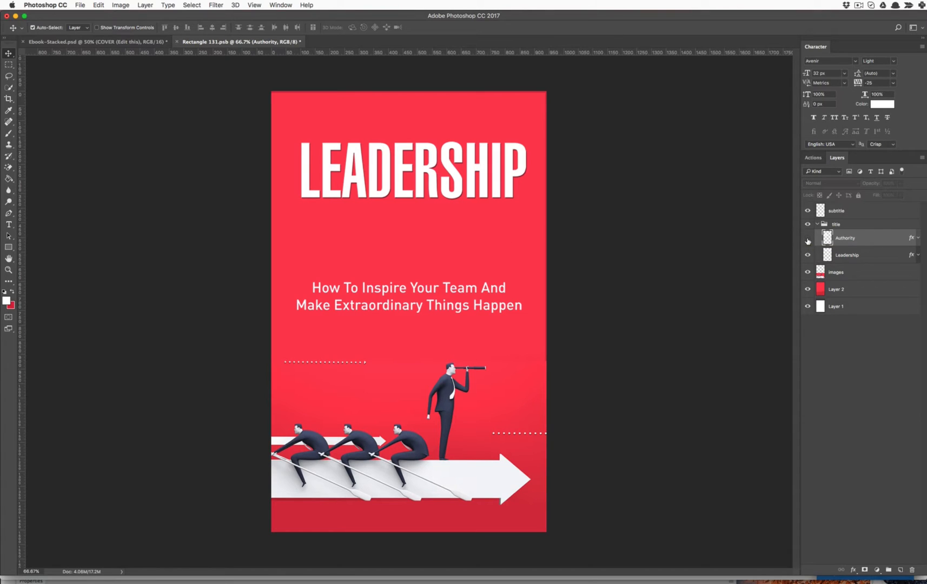
left_click(808, 256)
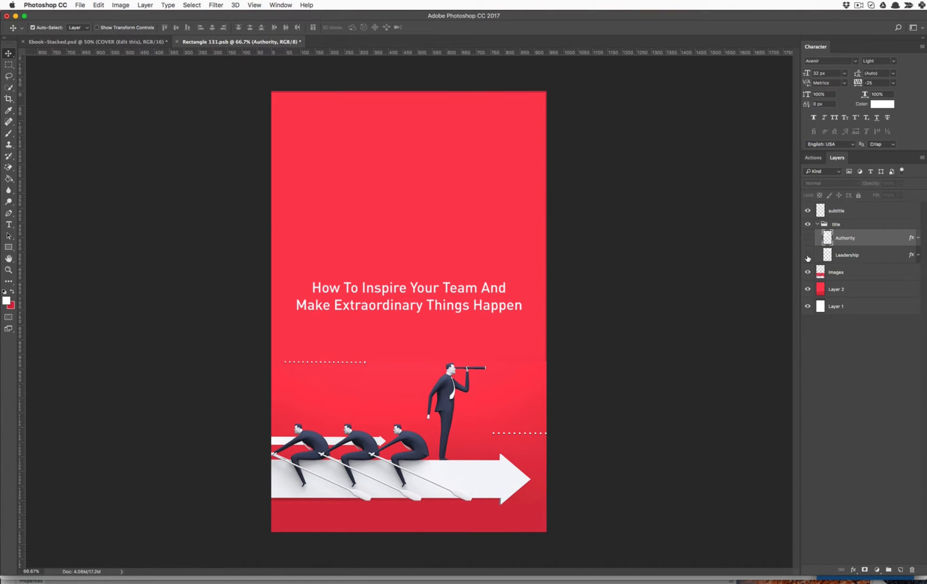
left_click(808, 257)
left_click(808, 238)
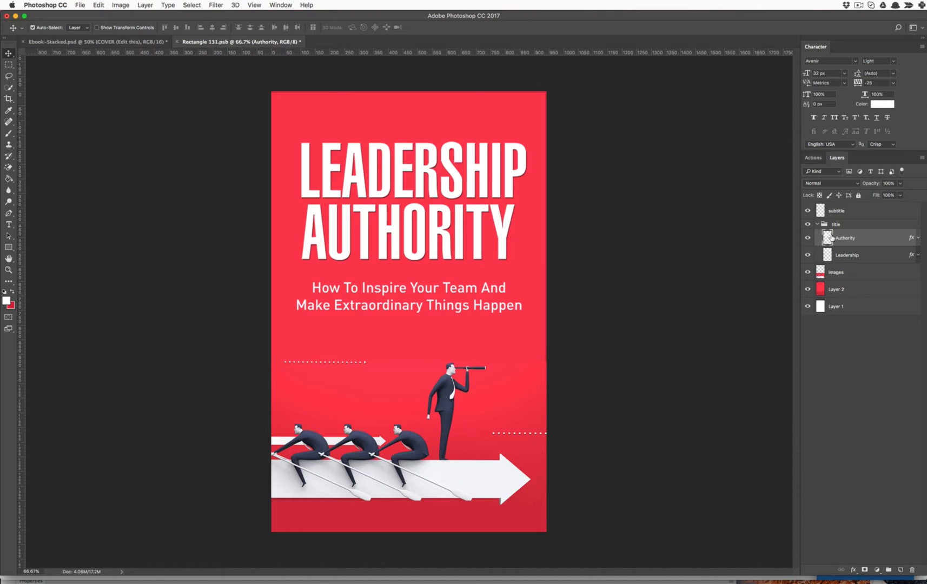
left_click(808, 238)
left_click(808, 255)
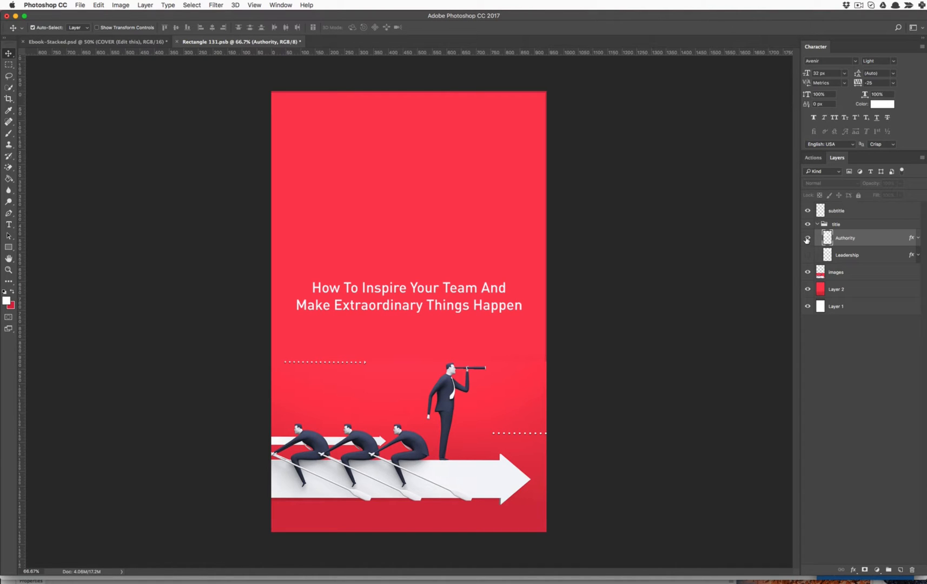
left_click(808, 238)
left_click(809, 256)
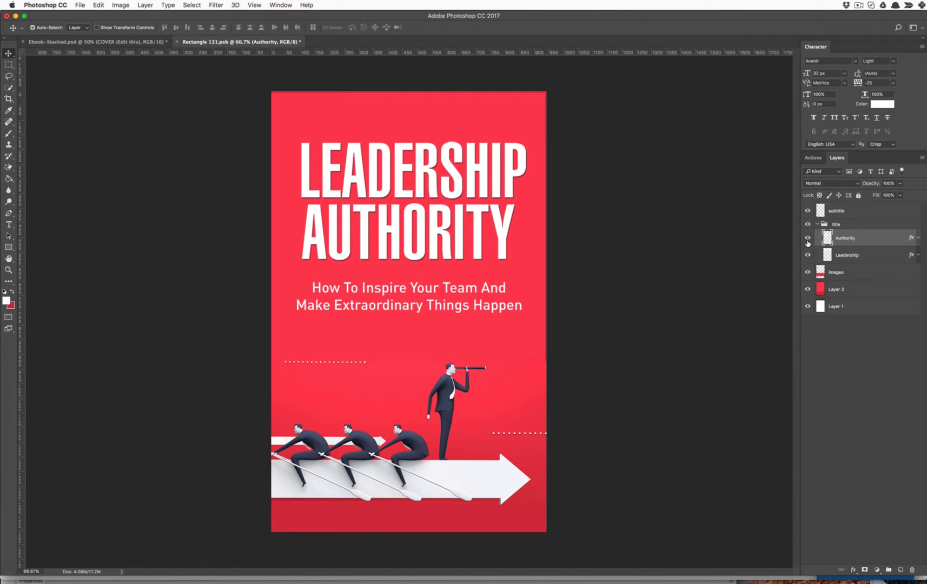
Hide the Authority layer and add a white text layer reading "HANDBOOK" below the LEADERSHIP title.
left_click(809, 241)
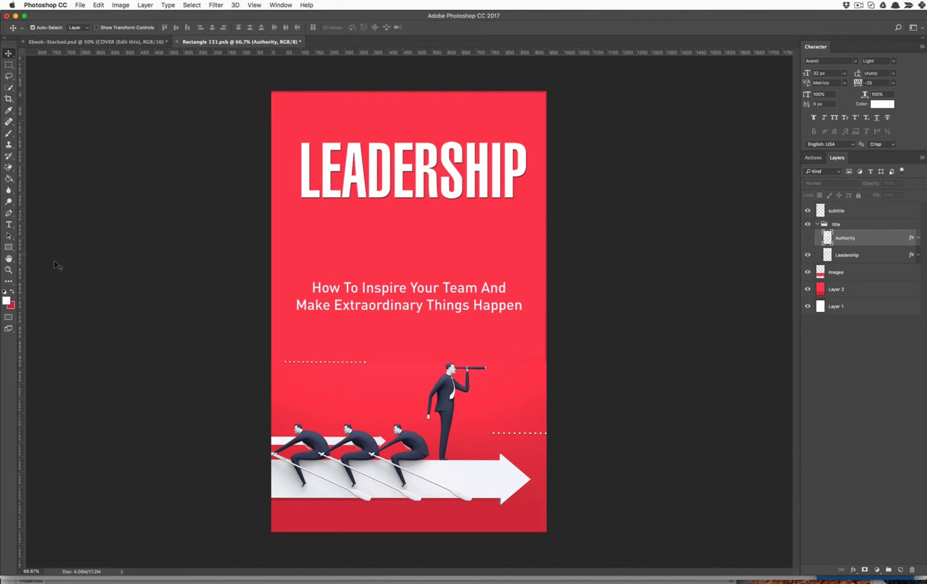
left_click(8, 225)
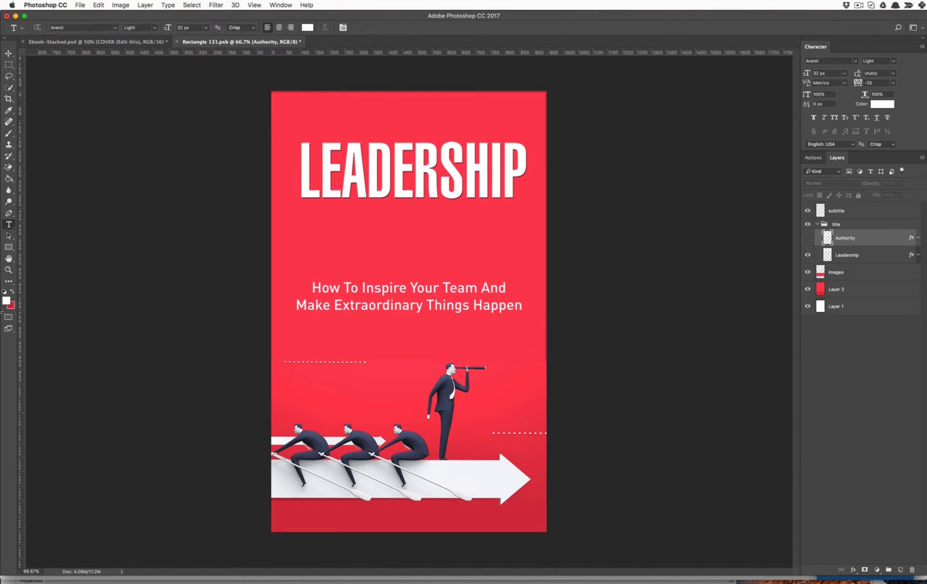
left_click(6, 301)
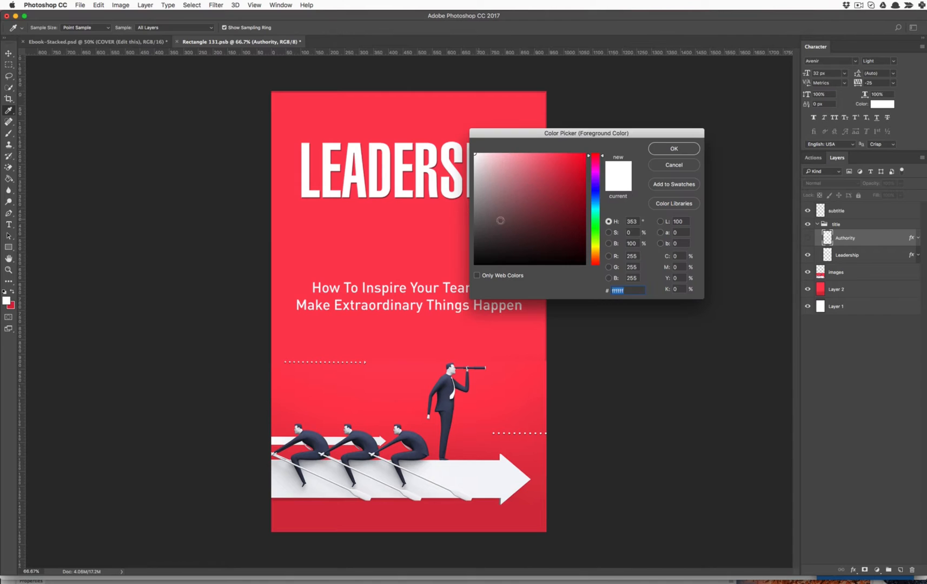
left_click(666, 152)
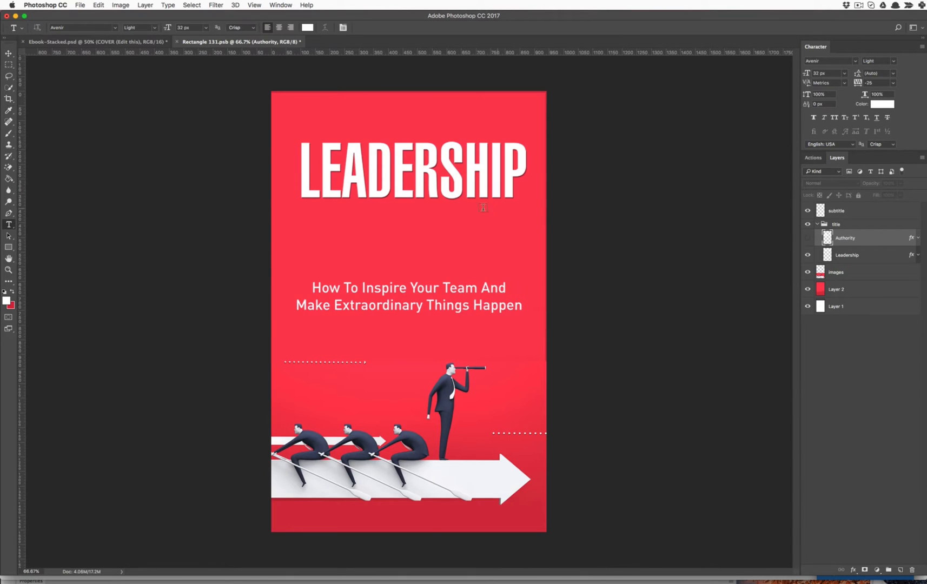
left_click(401, 239)
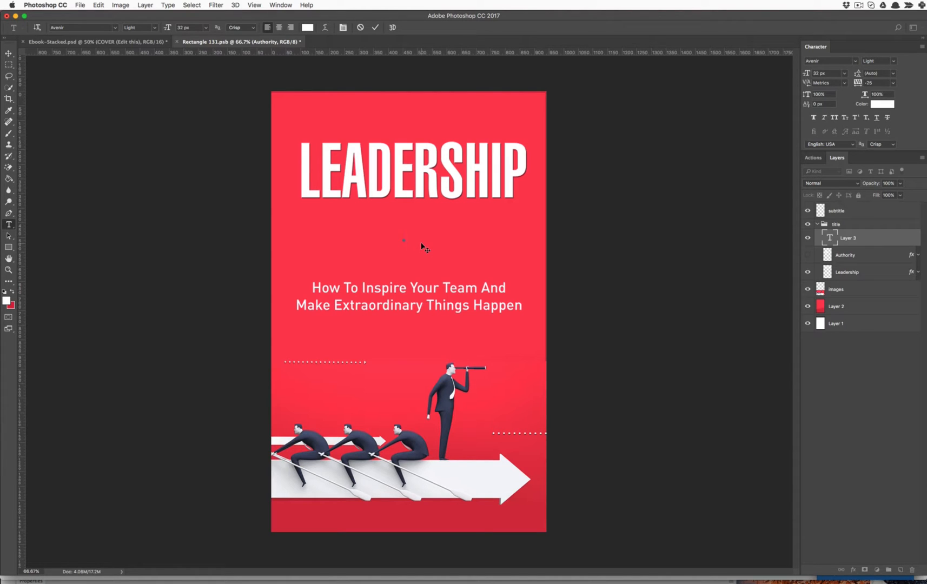
type("OOK")
Set the font of the whole HANDBOOK text to Arial, keeping the Regular style.
left_click_drag(405, 237, 451, 237)
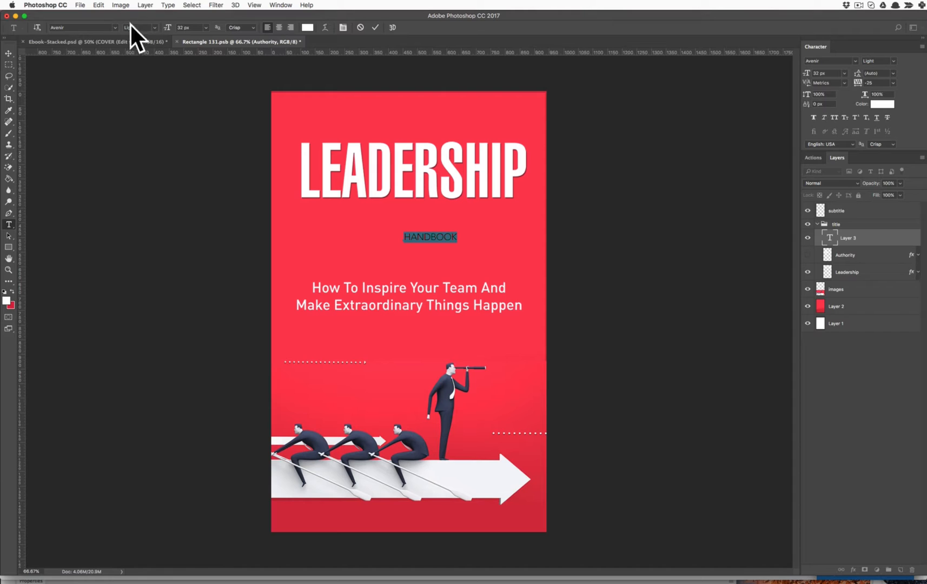
left_click(114, 28)
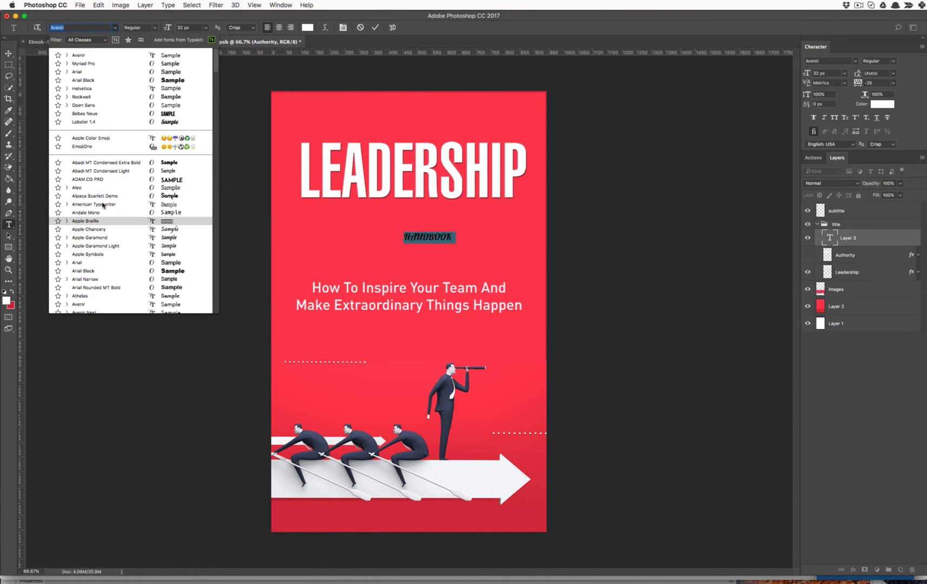
left_click(88, 264)
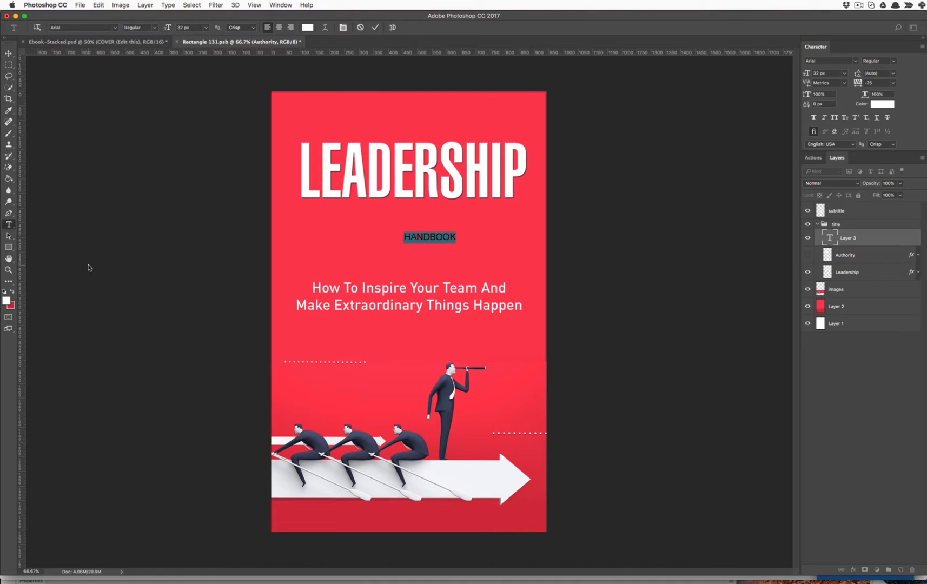
left_click(154, 29)
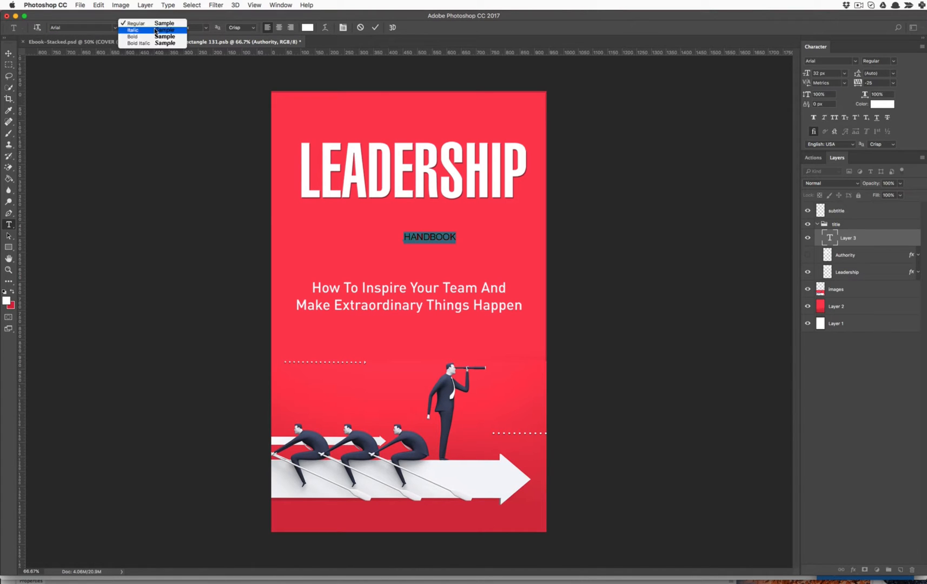
left_click(227, 18)
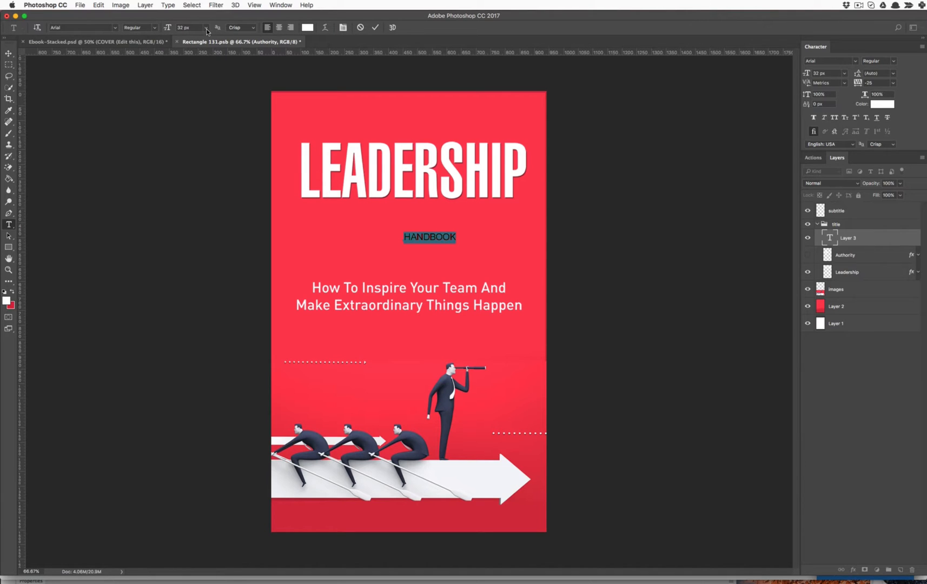
Set the HANDBOOK text's font size to 72 px.
left_click(206, 28)
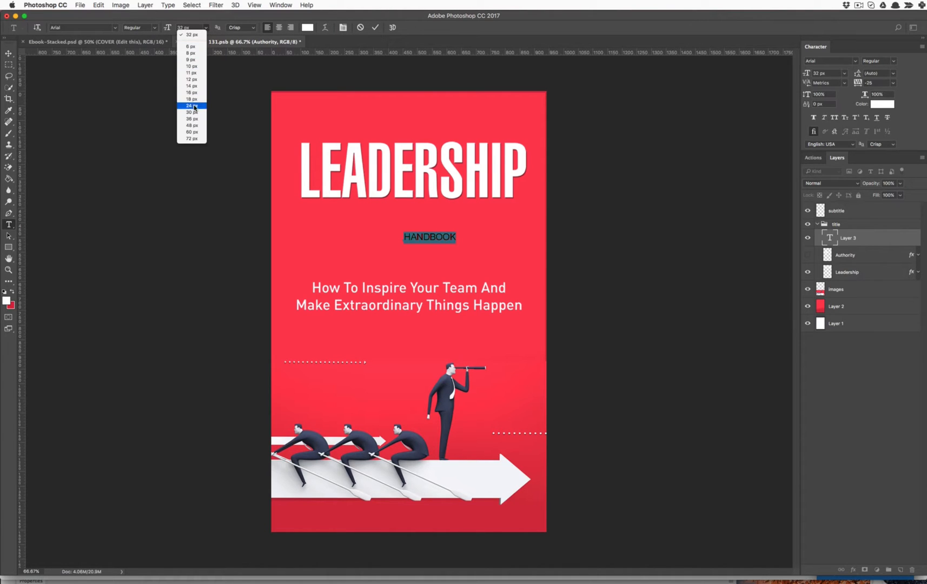
left_click(195, 139)
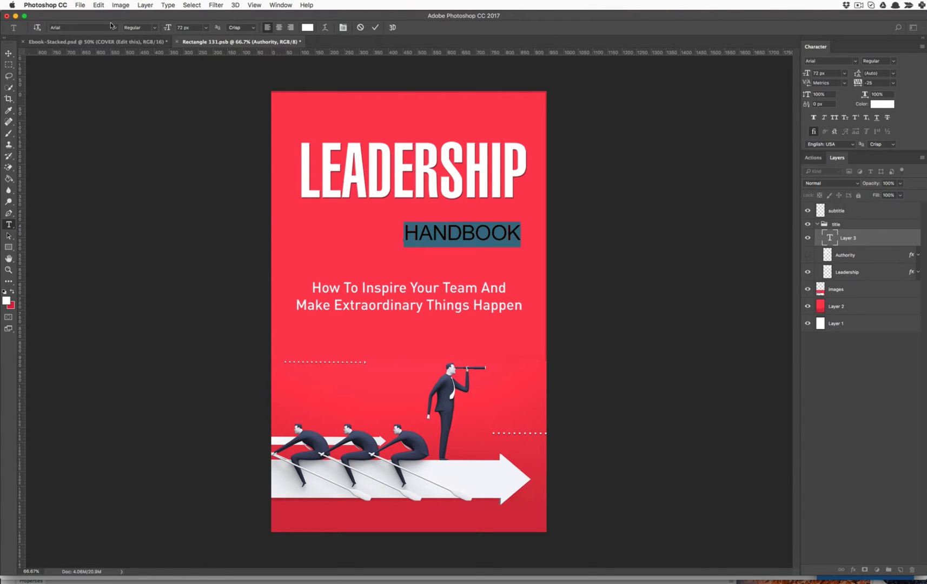
left_click(206, 29)
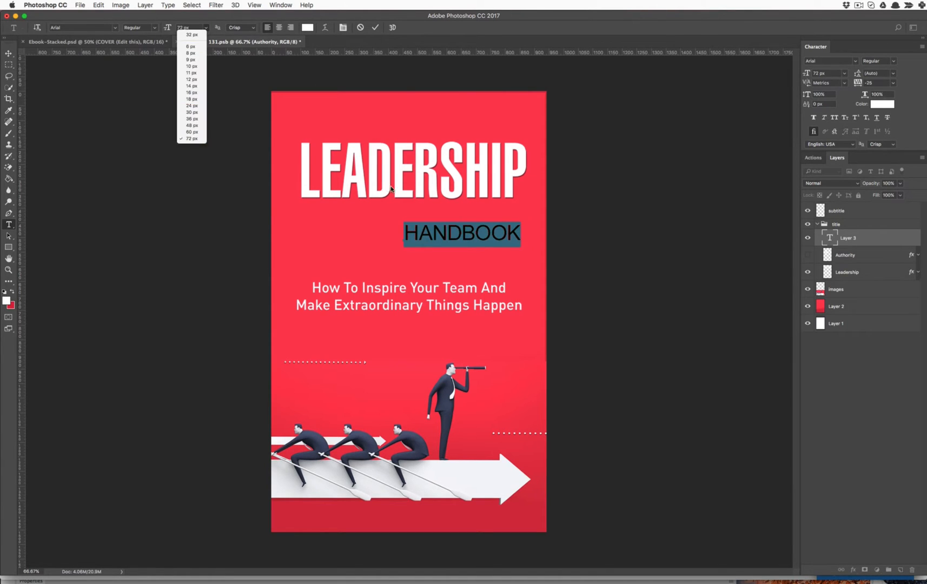
left_click(454, 241)
left_click(455, 237)
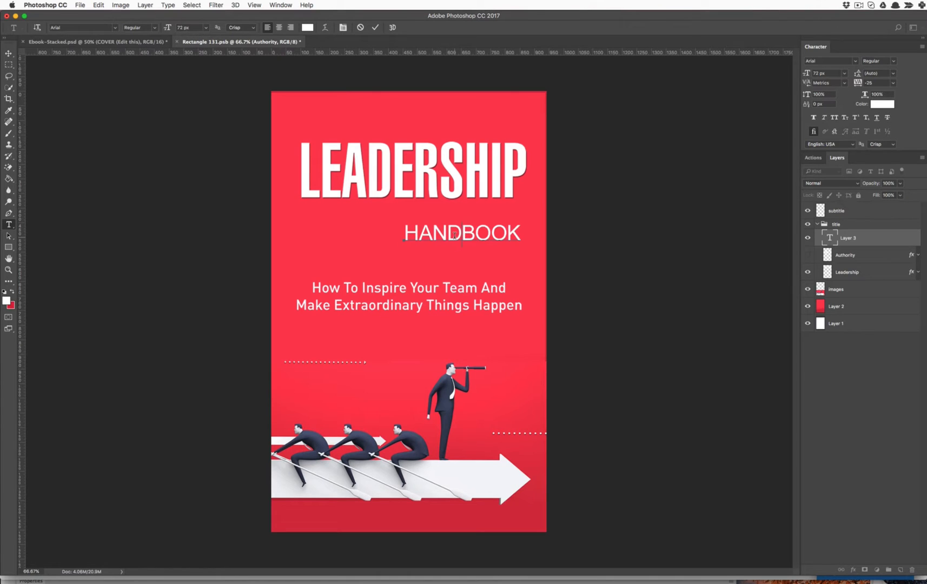
Move the HANDBOOK text left and slightly up so it sits roughly centred beneath LEADERSHIP.
left_click(8, 56)
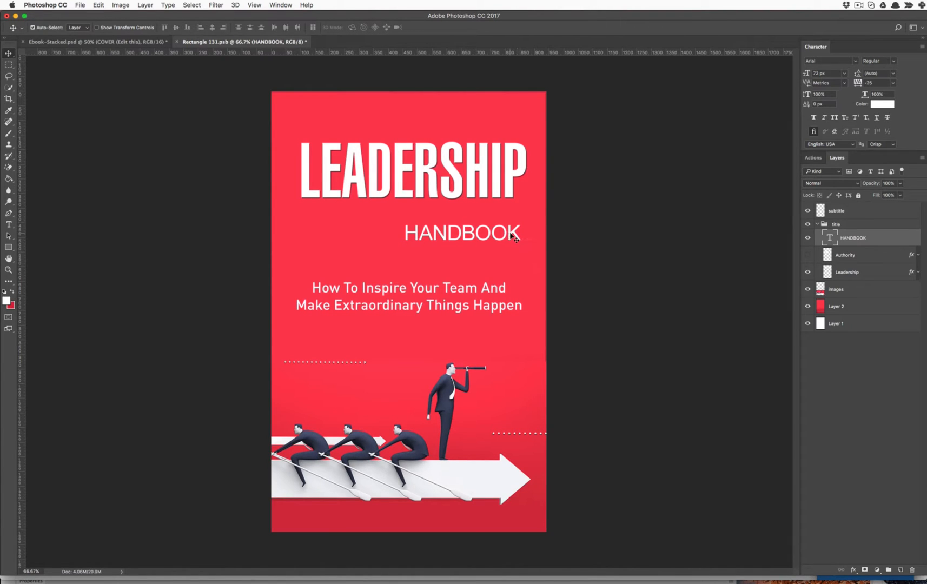
left_click_drag(512, 236, 461, 233)
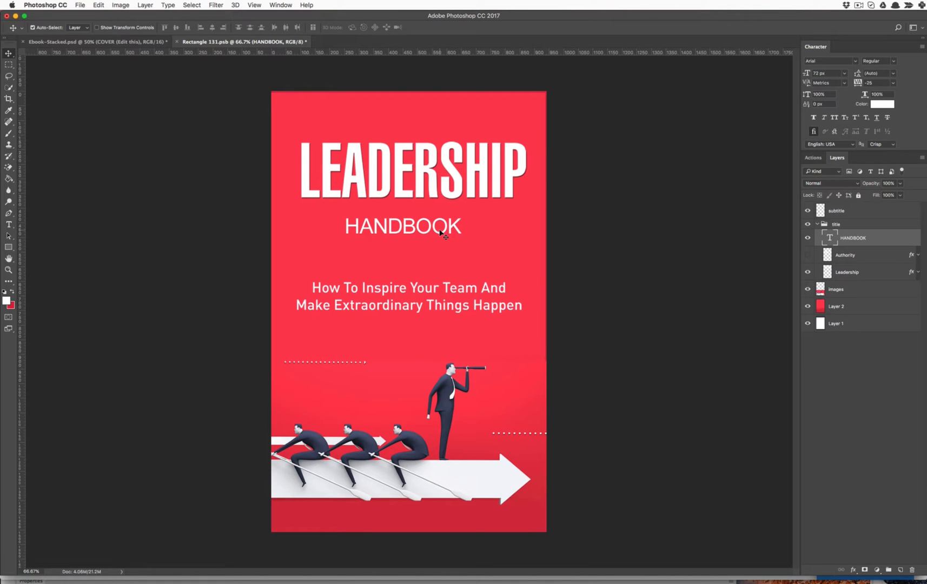
Scale the HANDBOOK text proportionally to about 197% so it spans the same width as LEADERSHIP.
key("super+t")
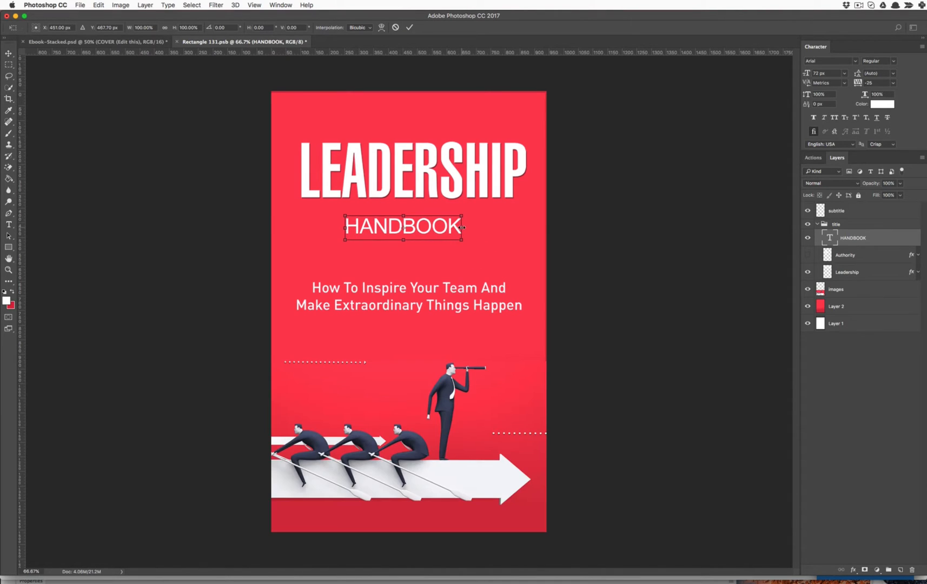
left_click_drag(463, 228, 491, 228)
left_click_drag(561, 227, 583, 227)
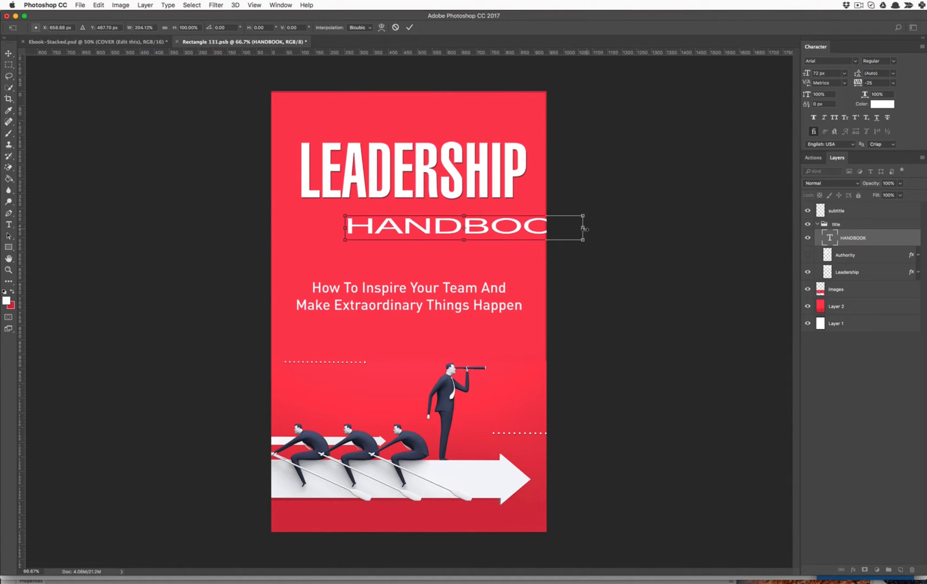
key("super+z")
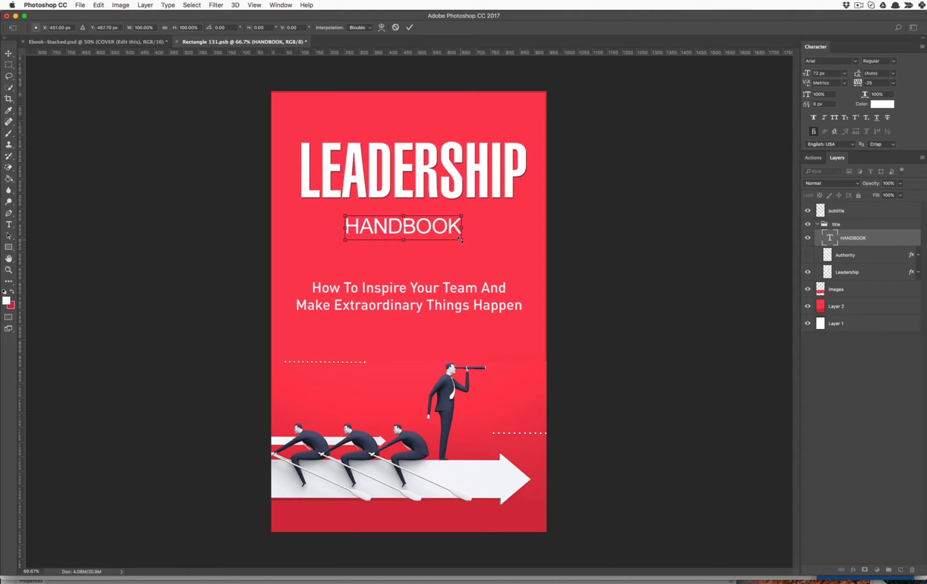
left_click_drag(461, 240, 491, 242)
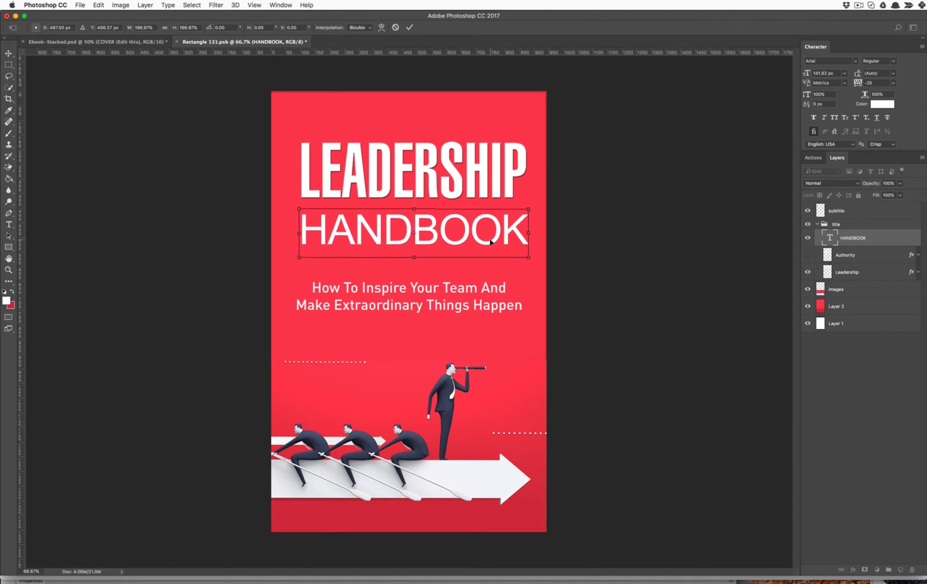
key("Return")
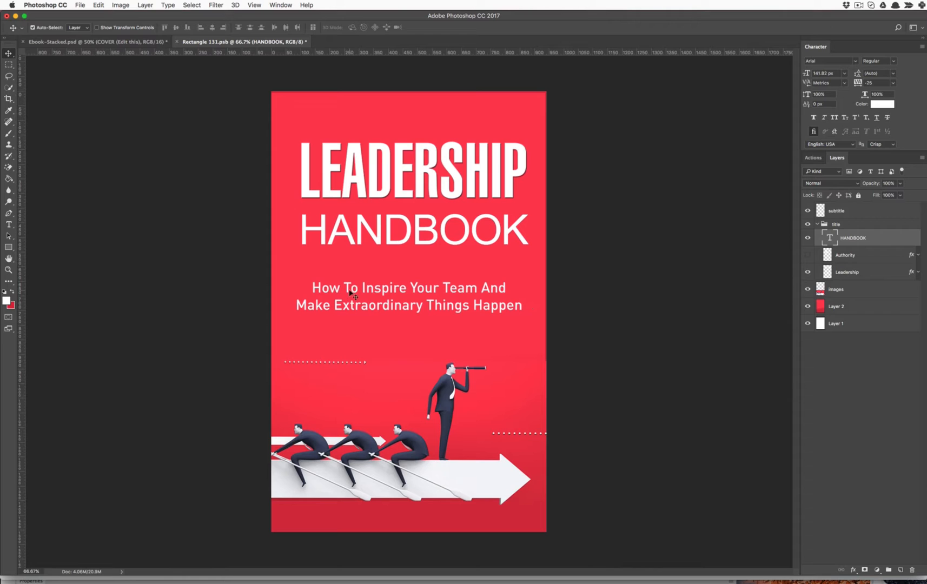
Hide the subtitle layer holding the original two-line tagline.
left_click(368, 293)
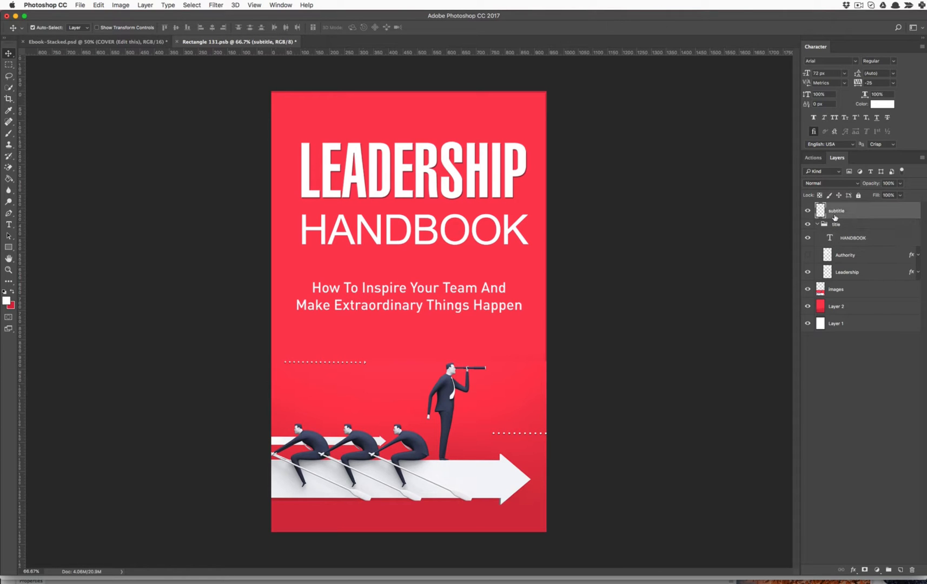
left_click(808, 211)
left_click(808, 211)
left_click(9, 224)
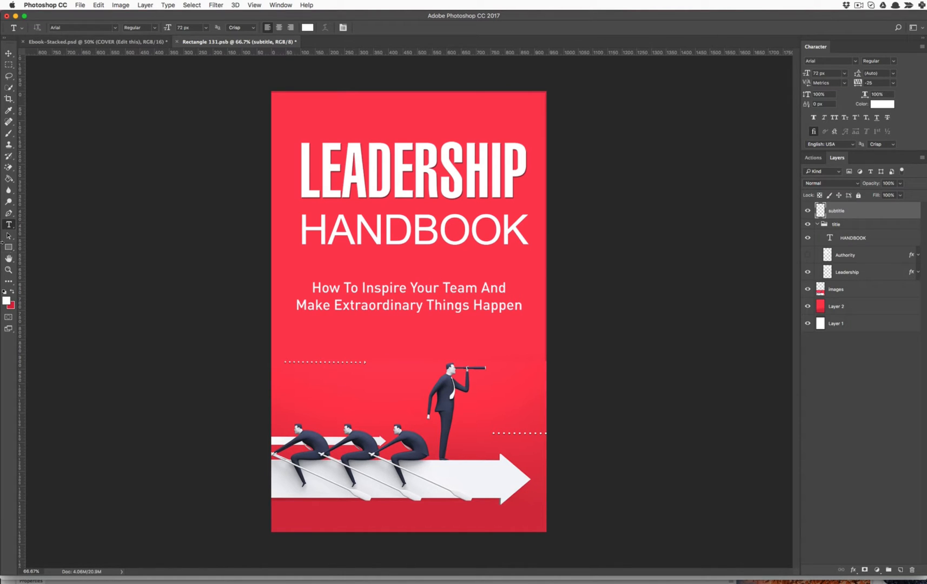
left_click(7, 226)
left_click(807, 212)
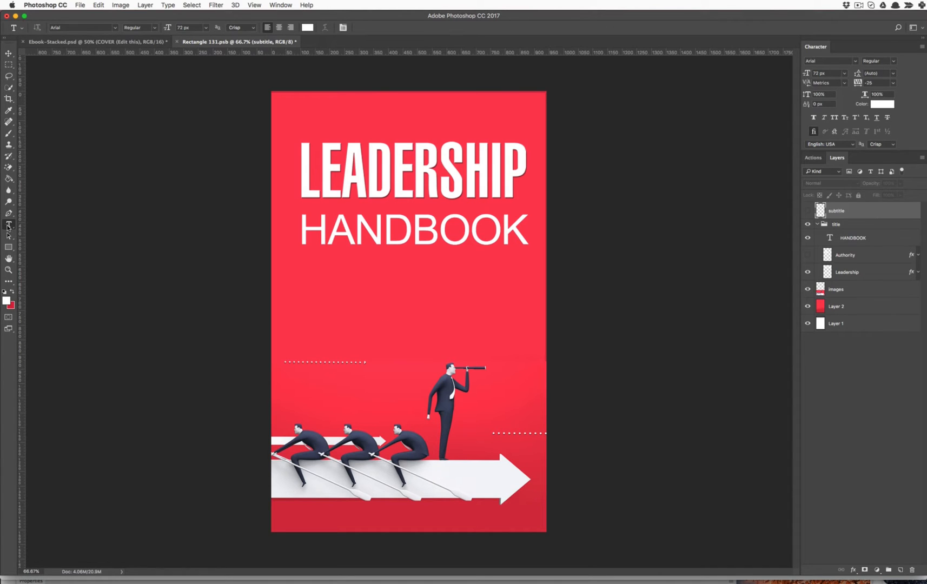
Add a three-line text below HANDBOOK reading "LEARN HOW TO LEAD / A TEAM AND BECOME AN / EXTRAORDINARY LEADER", positioned within the cover's width.
left_click(403, 293)
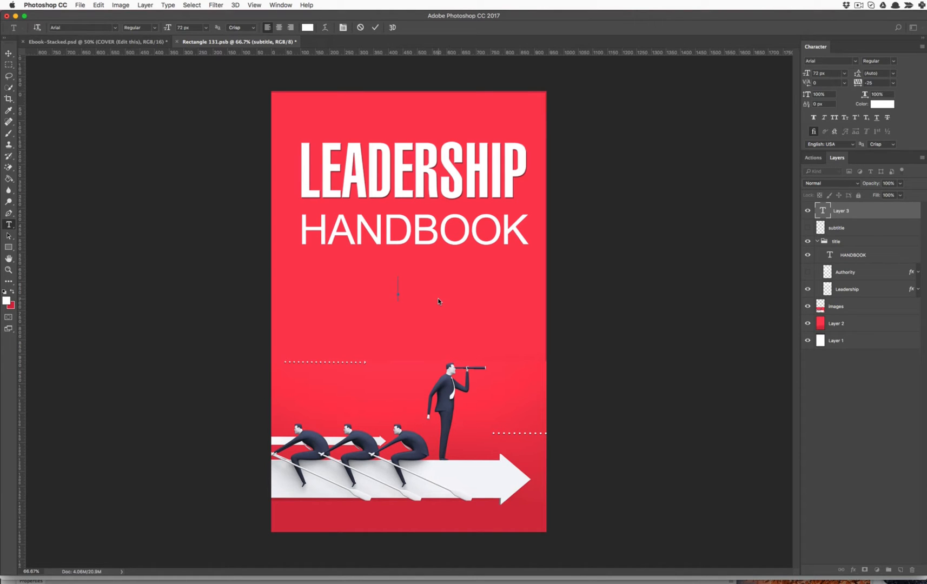
type("LEARN HOW TO LEAD")
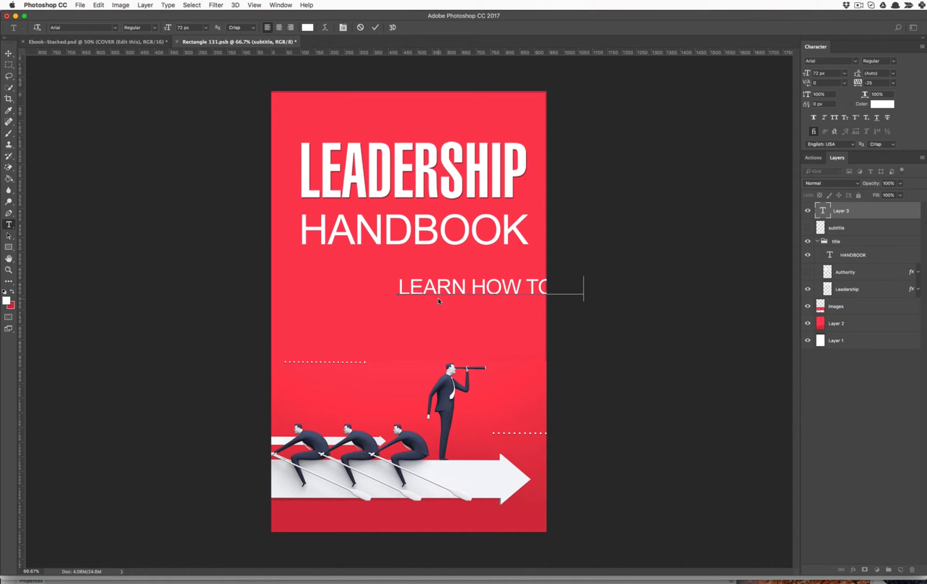
key("Return")
type("A TEAM")
left_click_drag(448, 333, 367, 338)
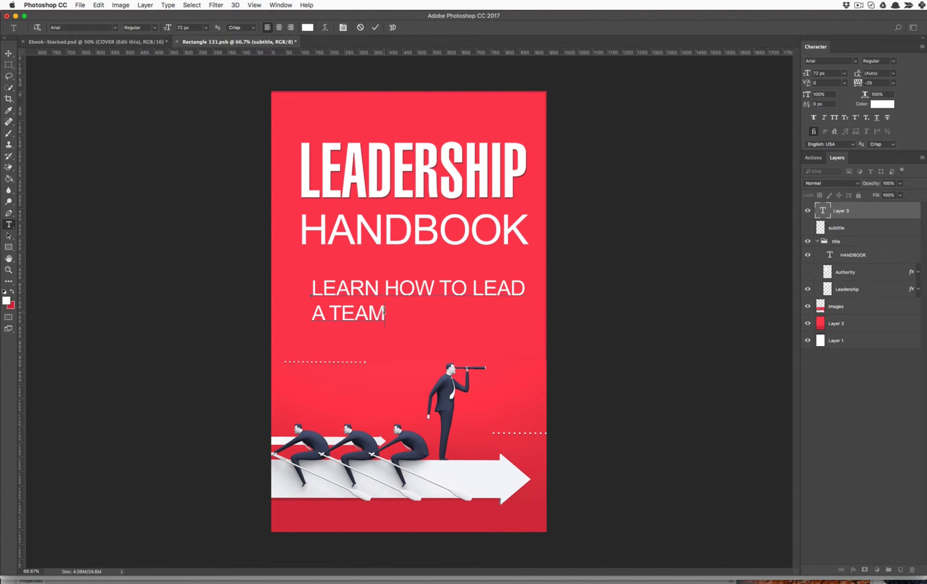
type("AND")
type(" BECOME")
type(" AN EXTRA")
type("ORDINARY LEADE")
type("R")
left_click(421, 338)
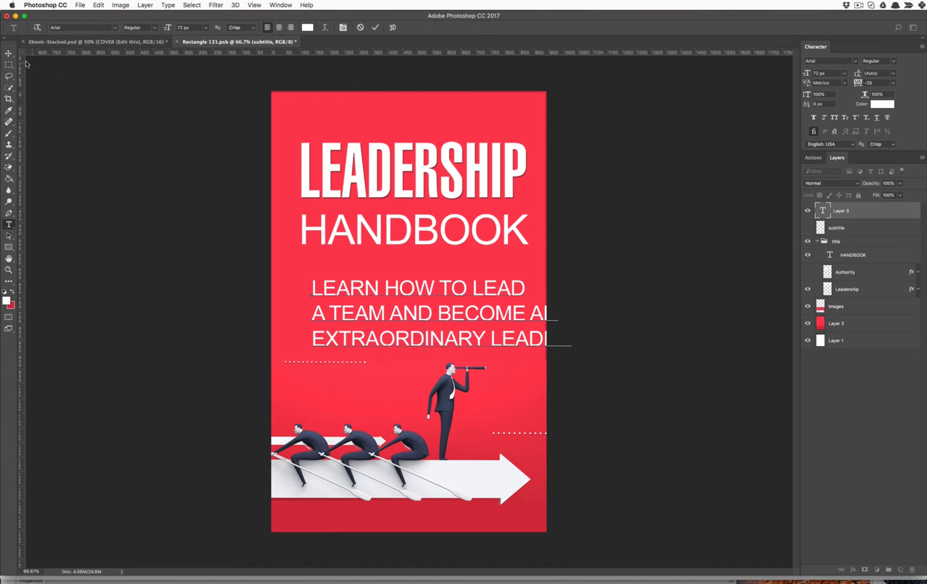
left_click(9, 54)
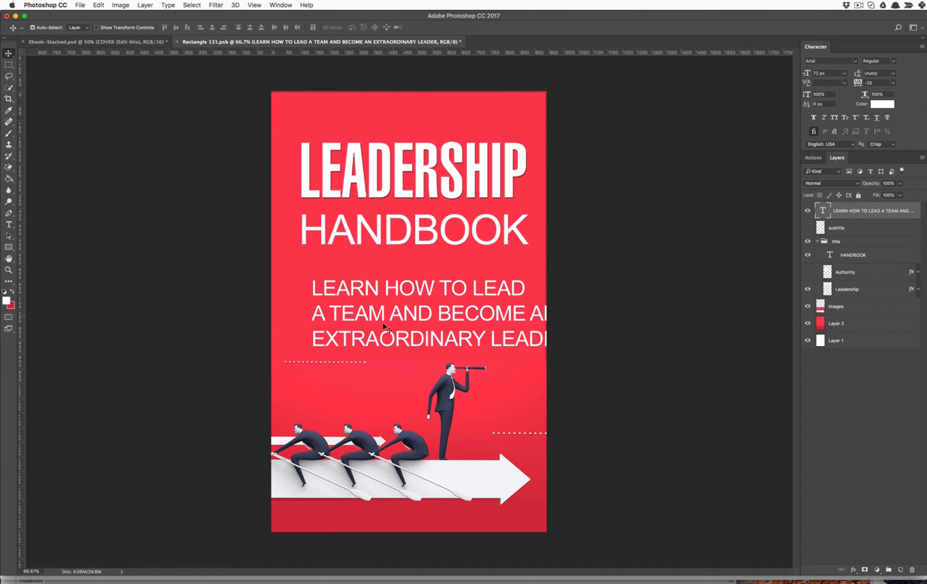
left_click_drag(478, 338, 448, 336)
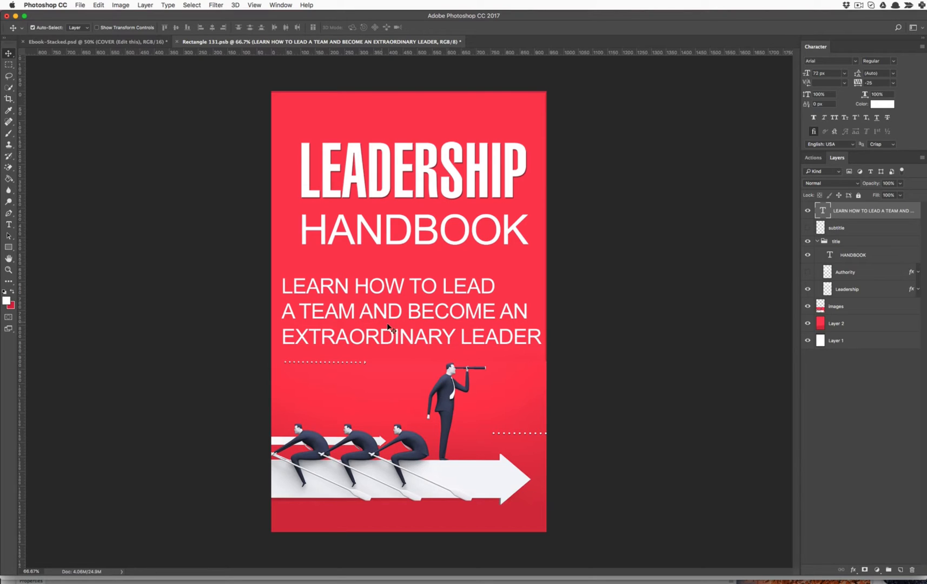
Centre-align the whole three-line subtitle text and reposition it roughly in the middle of the cover's width.
left_click(8, 227)
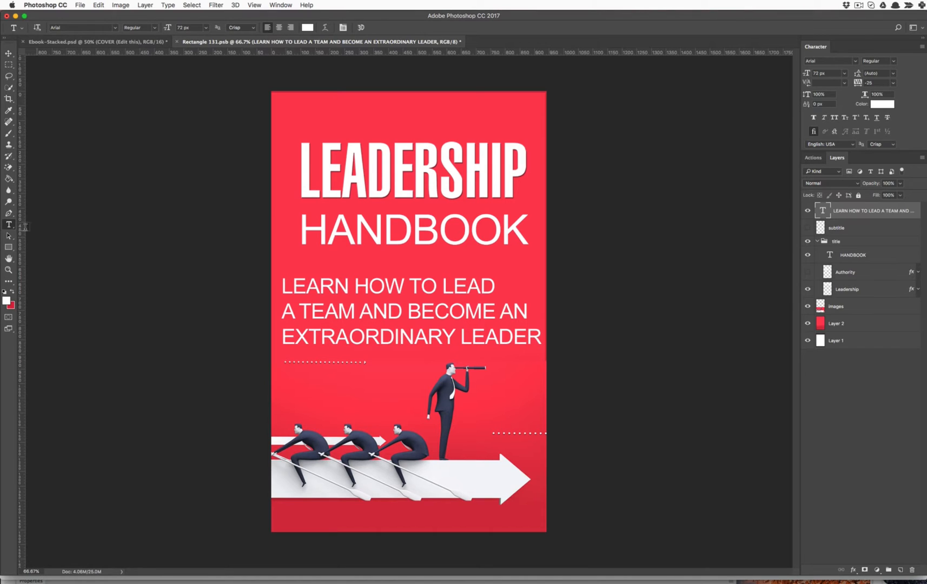
left_click(364, 320)
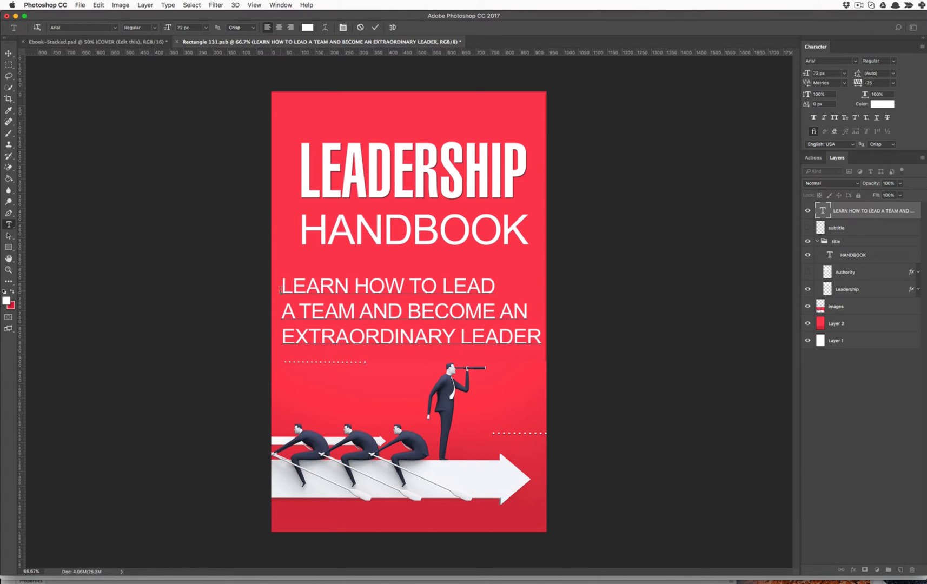
left_click_drag(281, 286, 407, 312)
left_click_drag(660, 358, 718, 373)
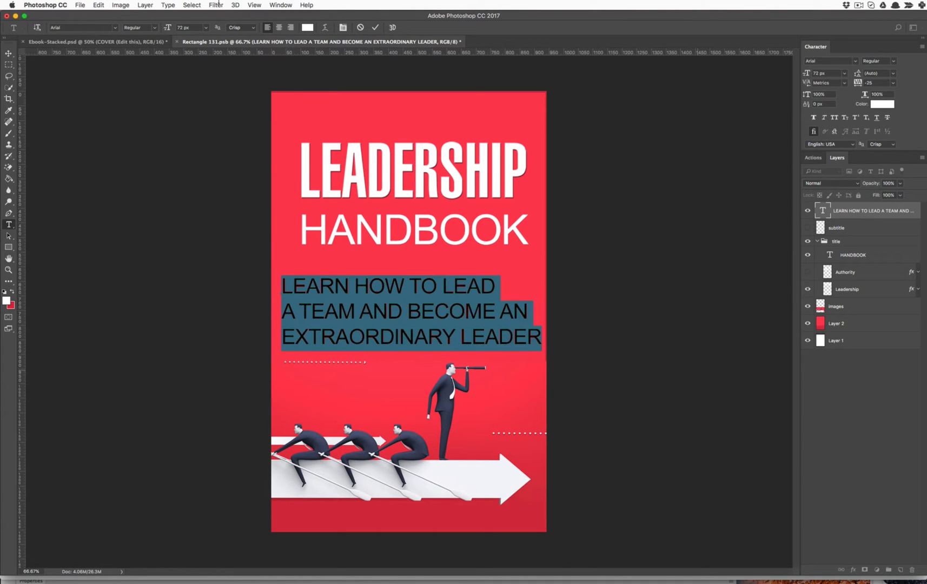
left_click(281, 27)
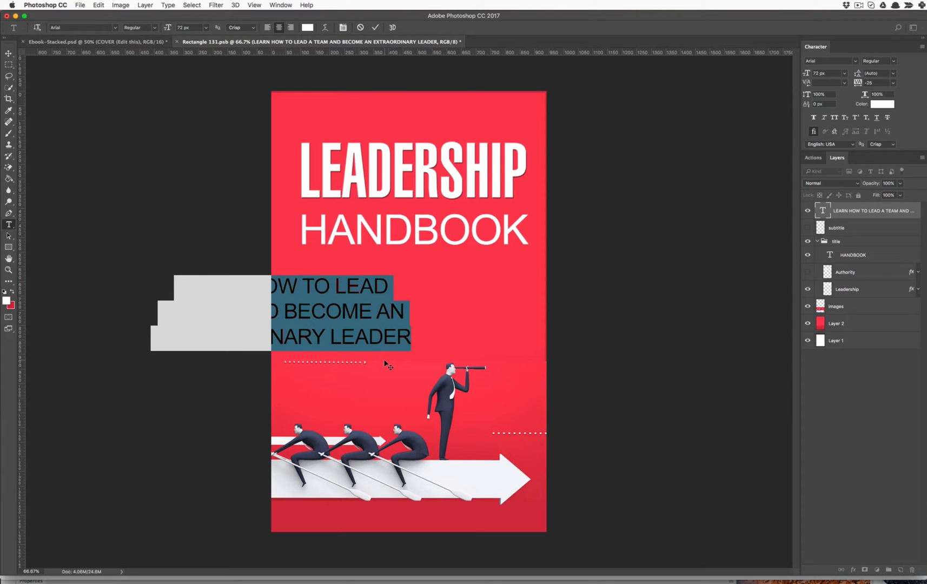
left_click_drag(386, 365, 519, 365)
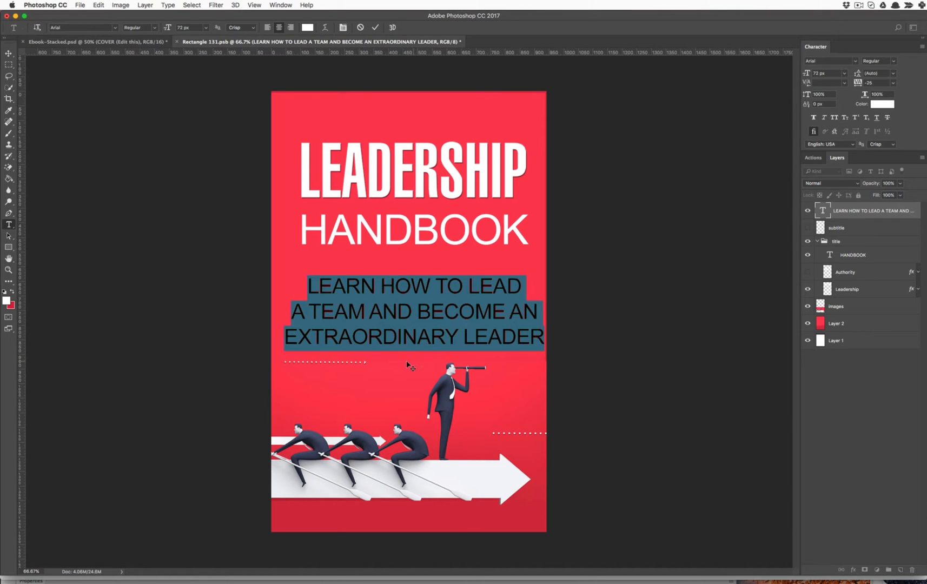
left_click_drag(409, 366, 403, 366)
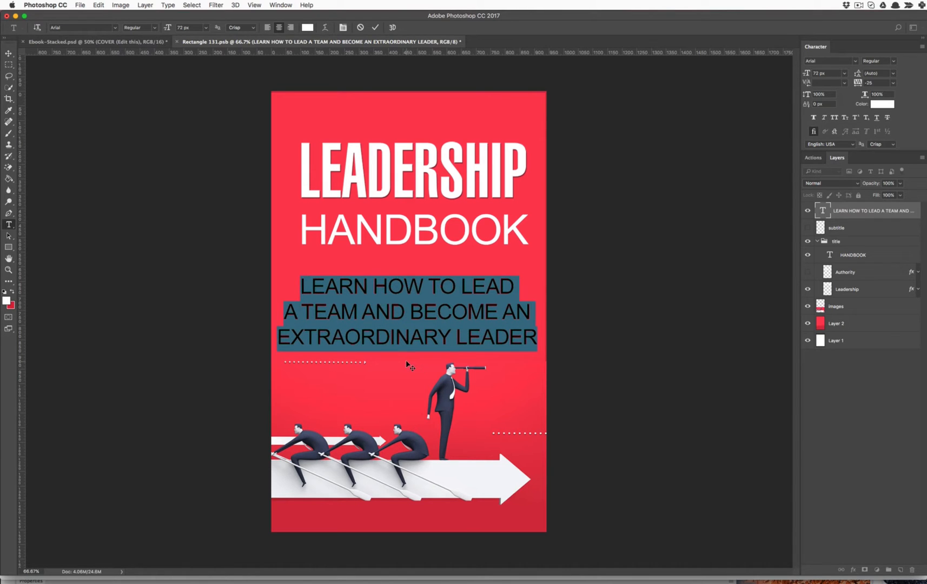
left_click(8, 53)
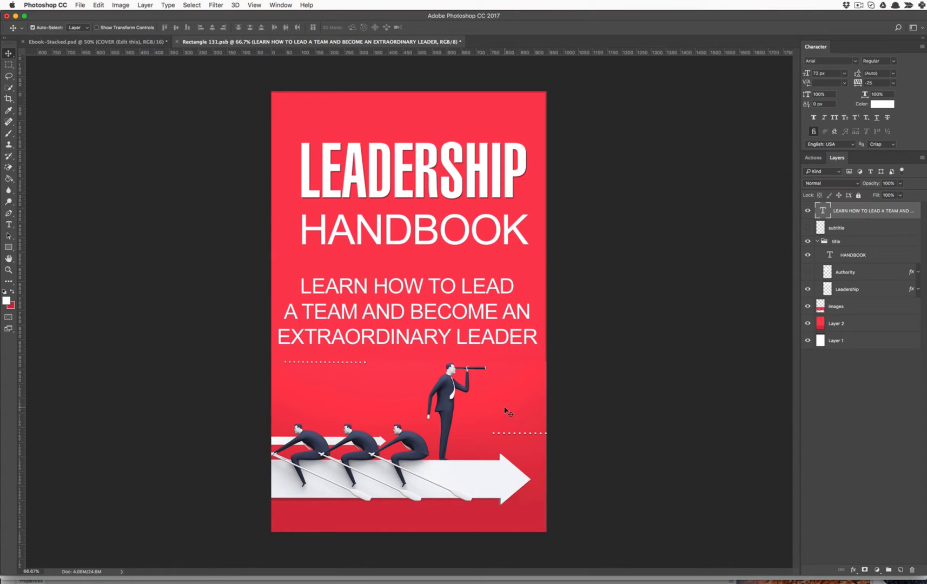
Scale the three-line subtitle down proportionally to about 57.64 px and centre it beneath HANDBOOK.
key("super+t")
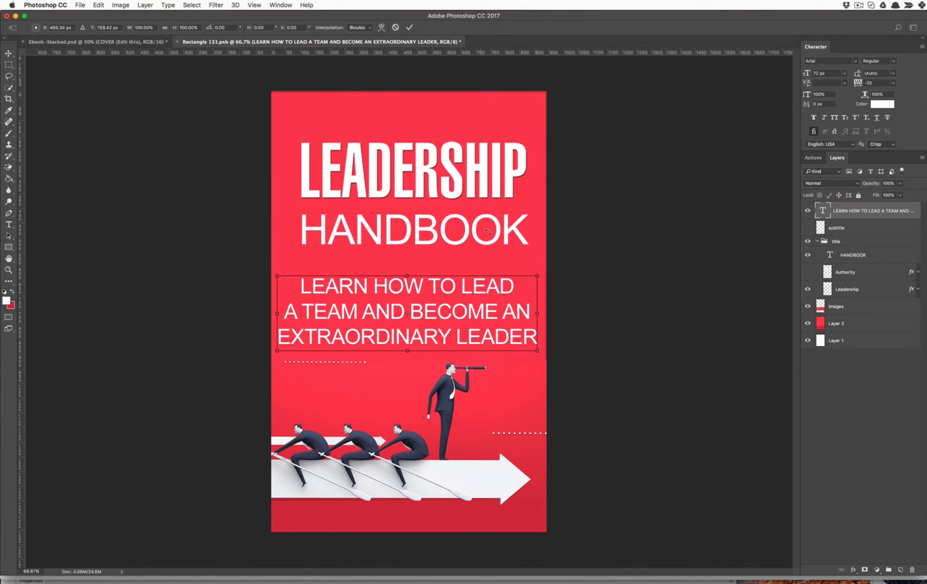
left_click_drag(537, 276, 485, 290)
left_click_drag(427, 336, 460, 323)
key("Return")
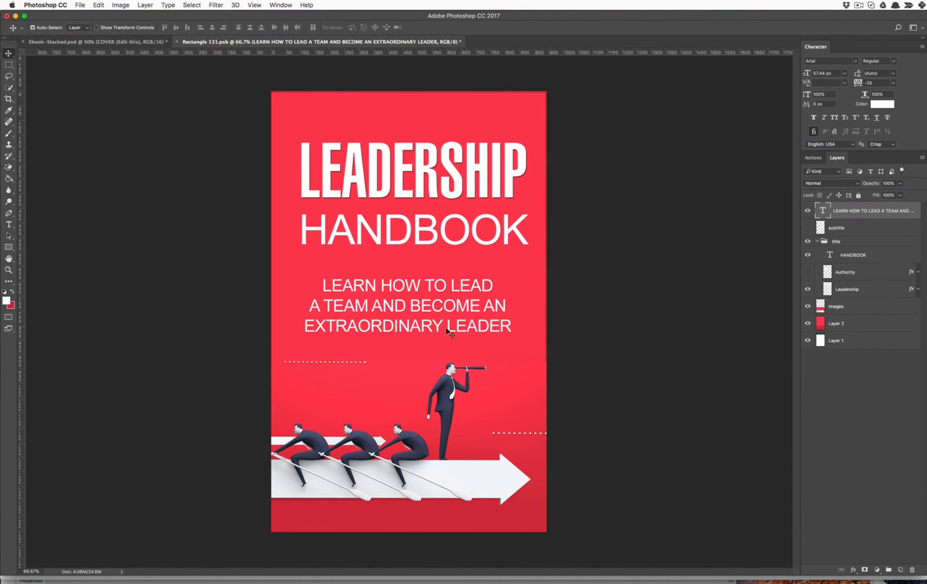
Toggle the Images layer's visibility to check which cover artwork it contains, leaving the layer visible.
left_click(412, 473)
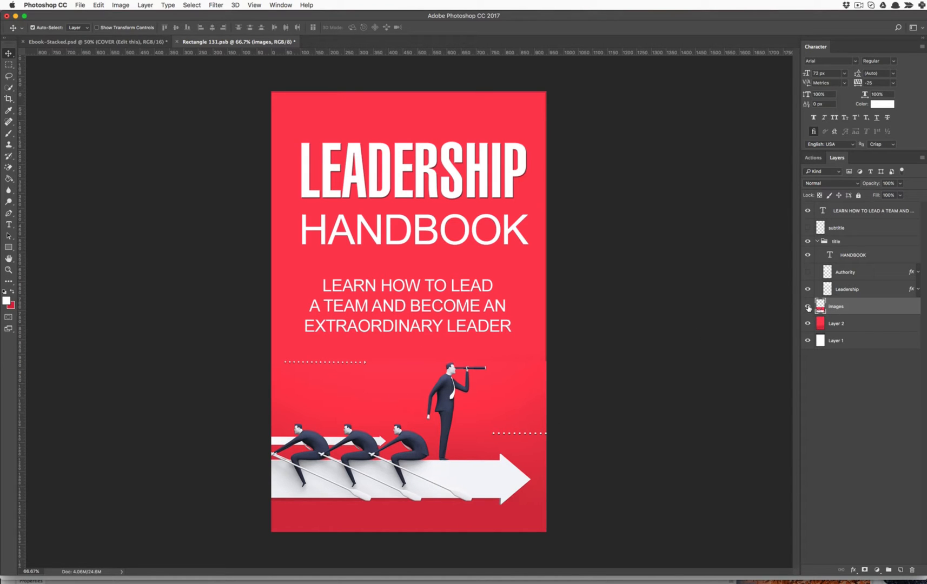
left_click(808, 307)
left_click(808, 307)
left_click(808, 307)
left_click(808, 307)
left_click(804, 309)
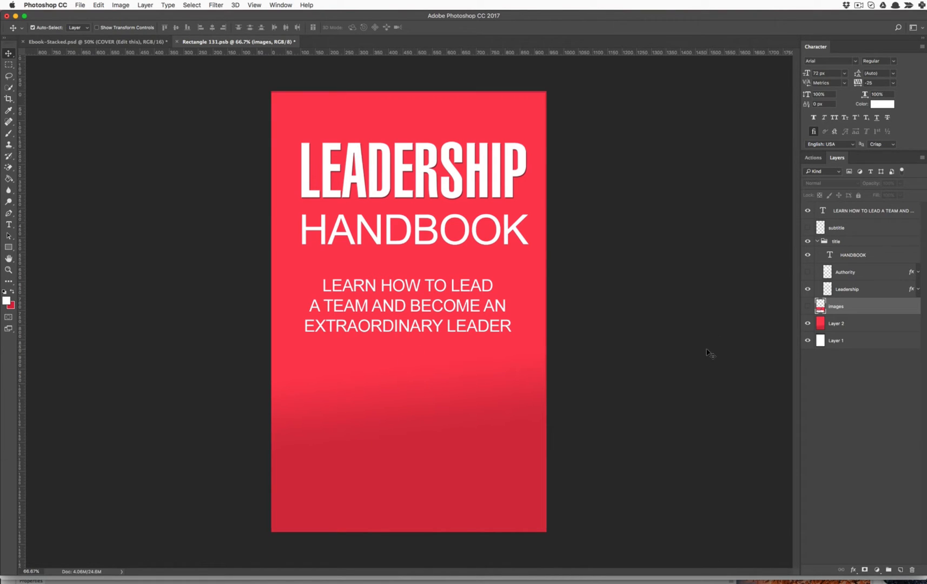
left_click(807, 307)
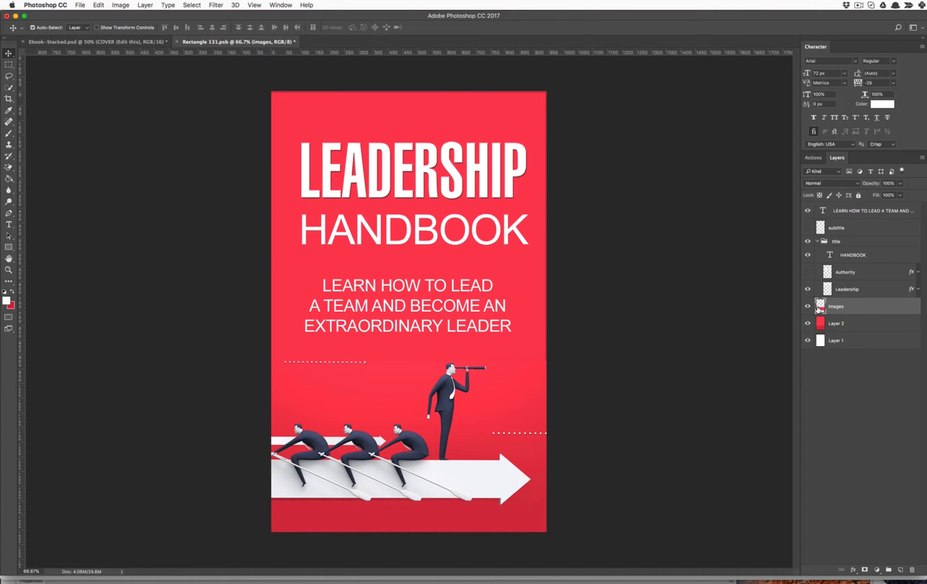
Place the Superhero-Leader-JPG-700x642 image into the cover directly above the Images layer, keeping its scale at 100%.
left_click(859, 4)
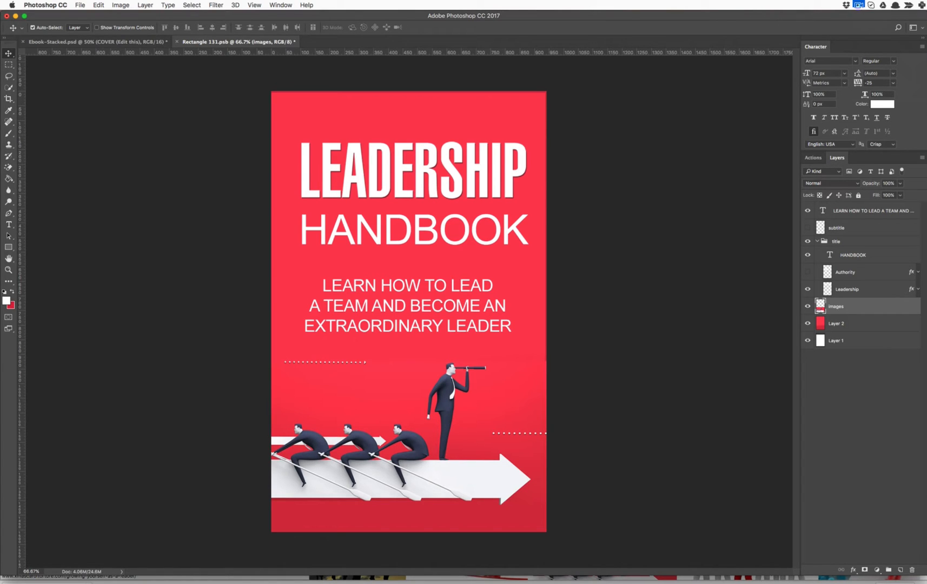
left_click_drag(628, 239, 641, 280)
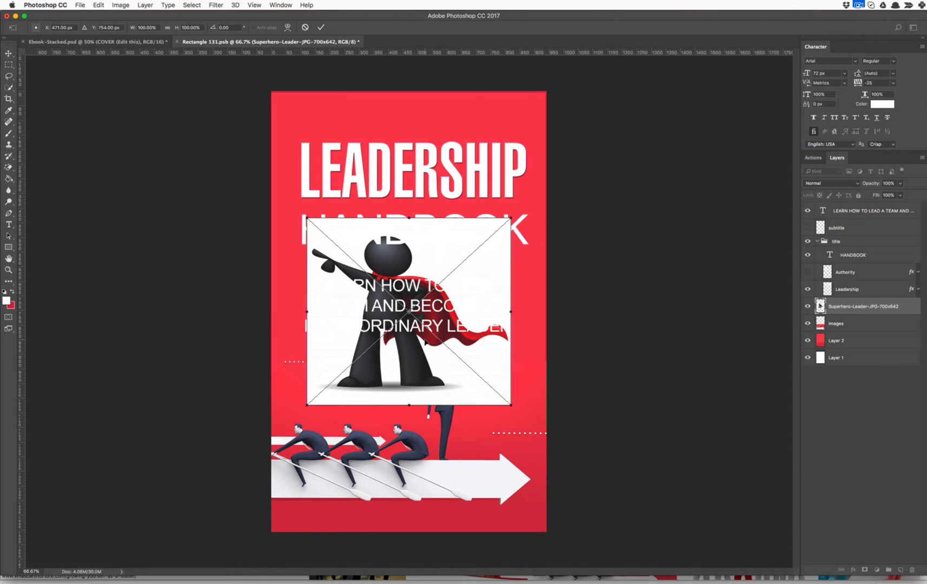
key("Return")
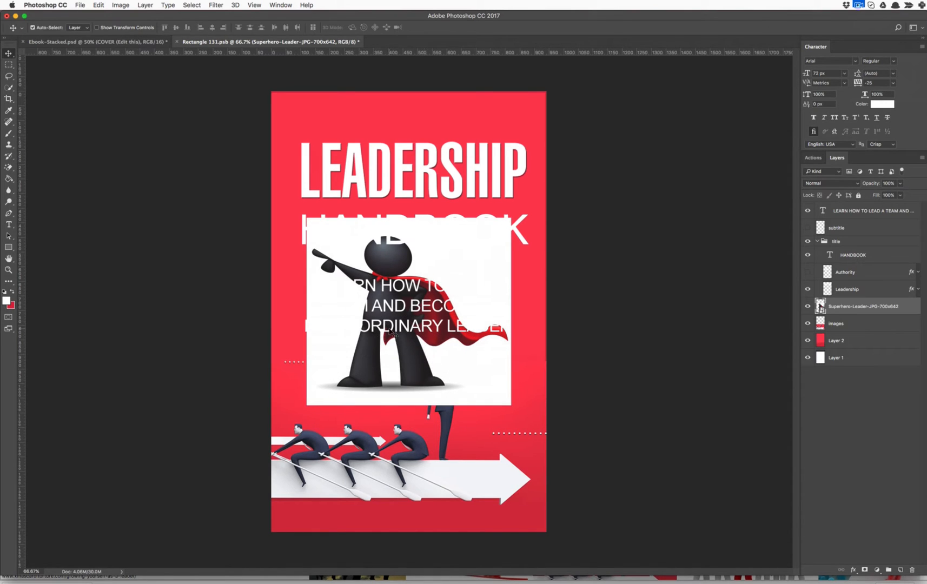
left_click(81, 6)
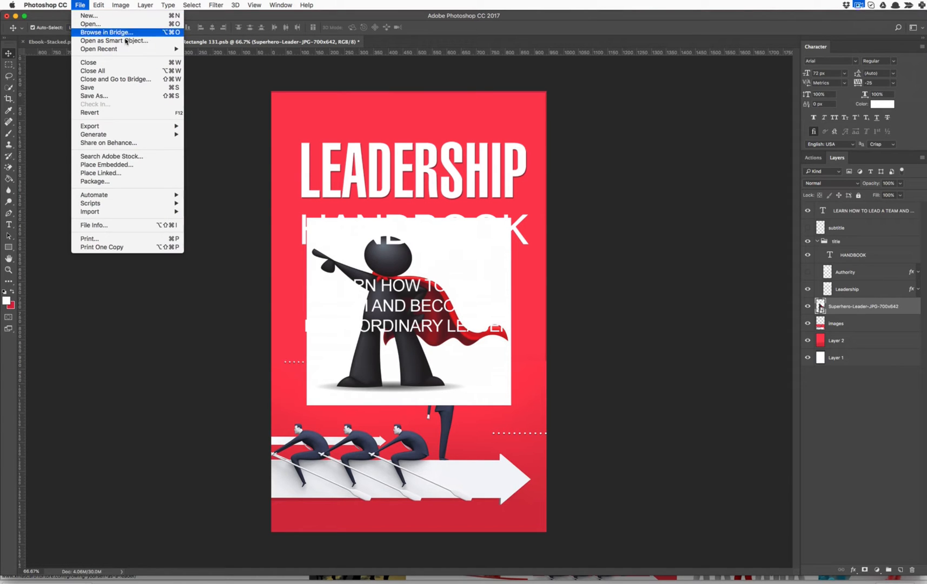
left_click(485, 395)
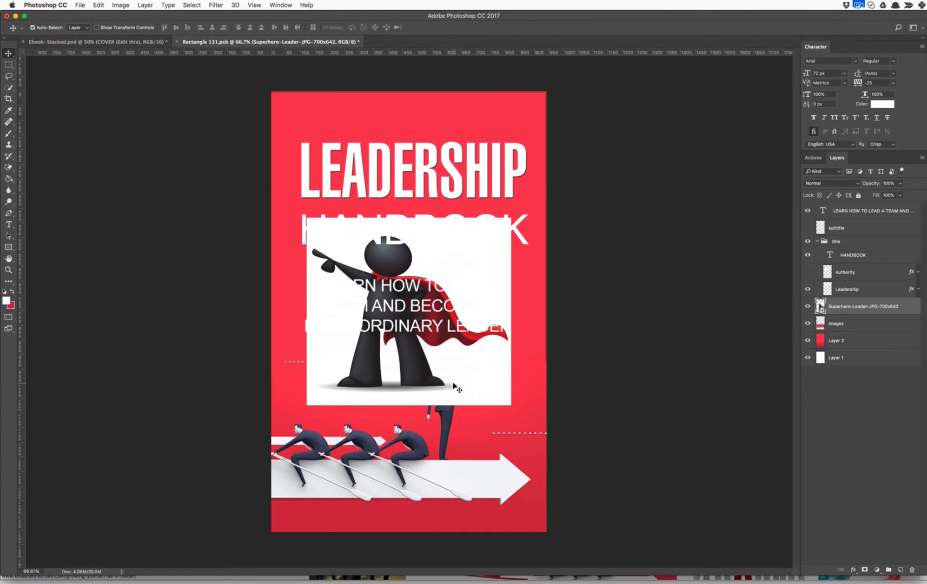
Hide the Images layer and move the superhero image down into the cover's lower half.
left_click_drag(456, 382, 456, 477)
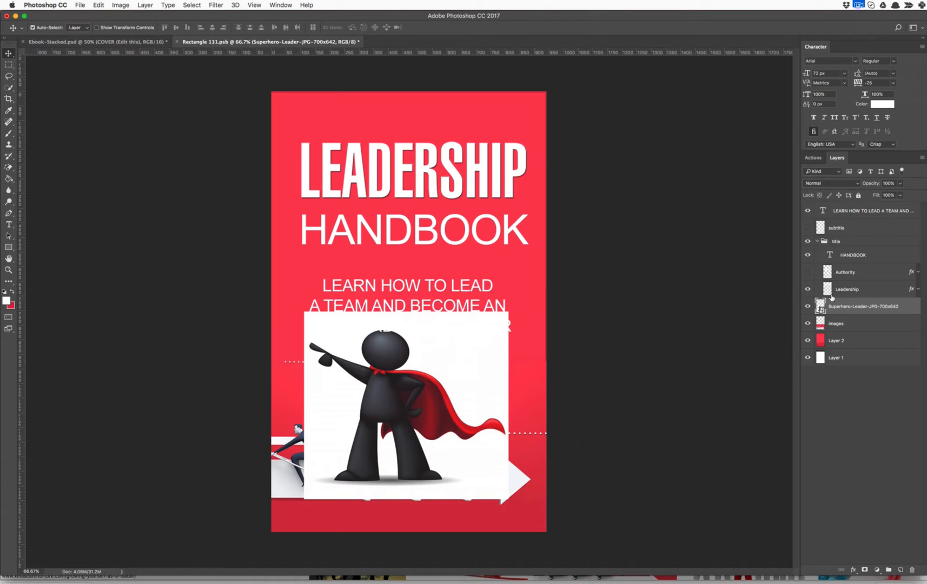
left_click_drag(404, 433, 406, 333)
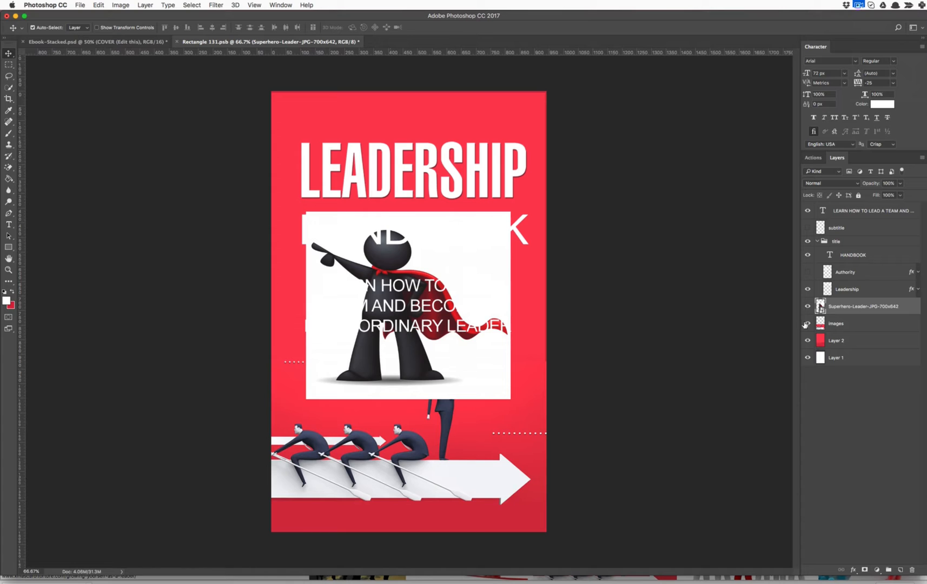
left_click(807, 324)
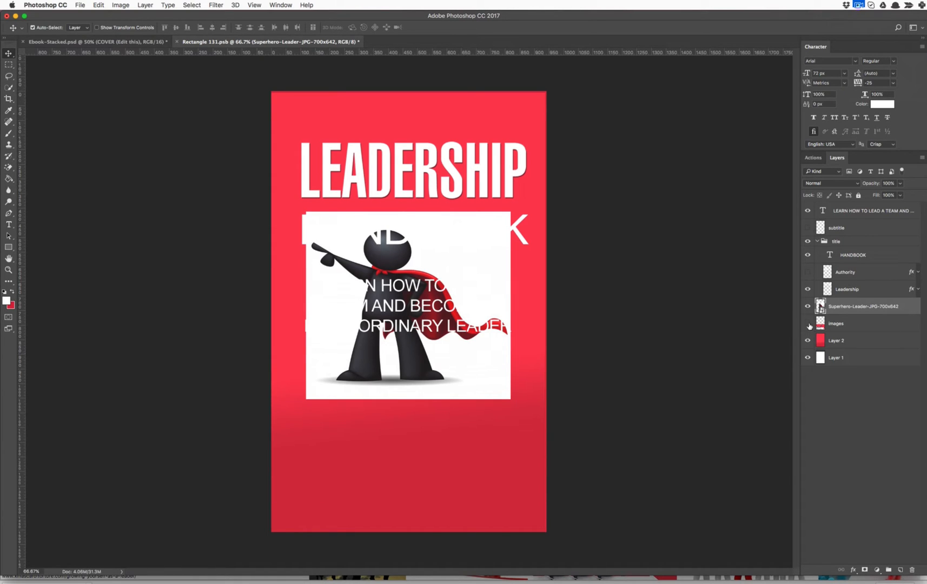
left_click_drag(441, 356, 434, 463)
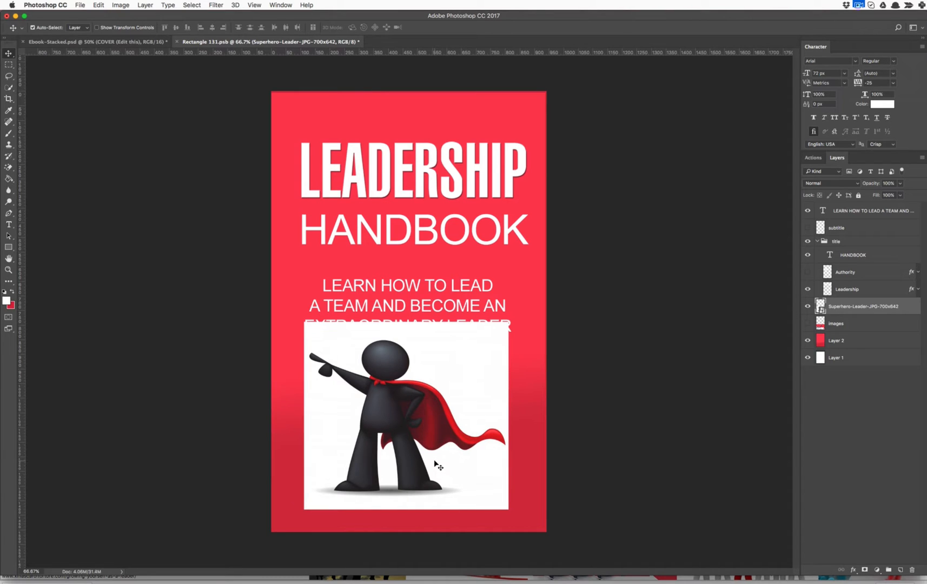
key("ctrl+t")
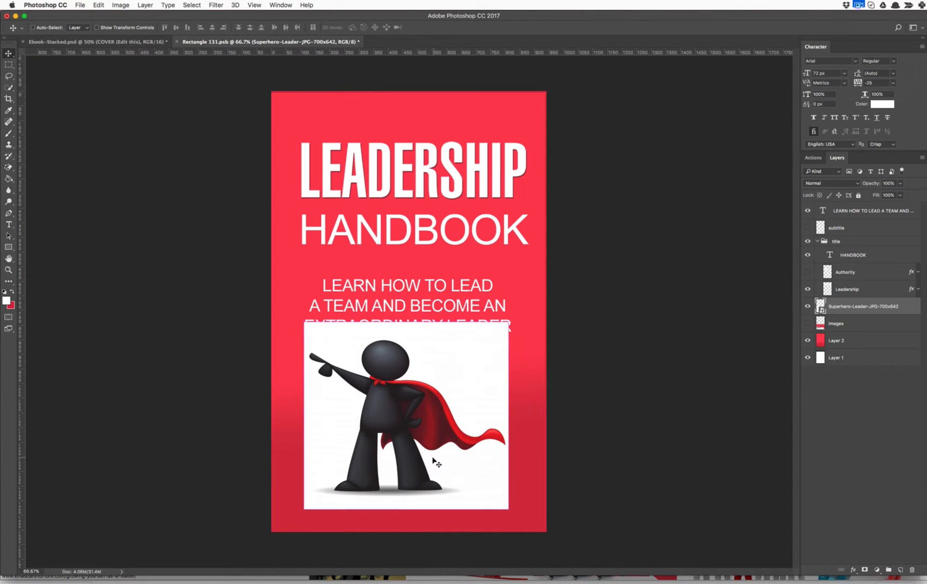
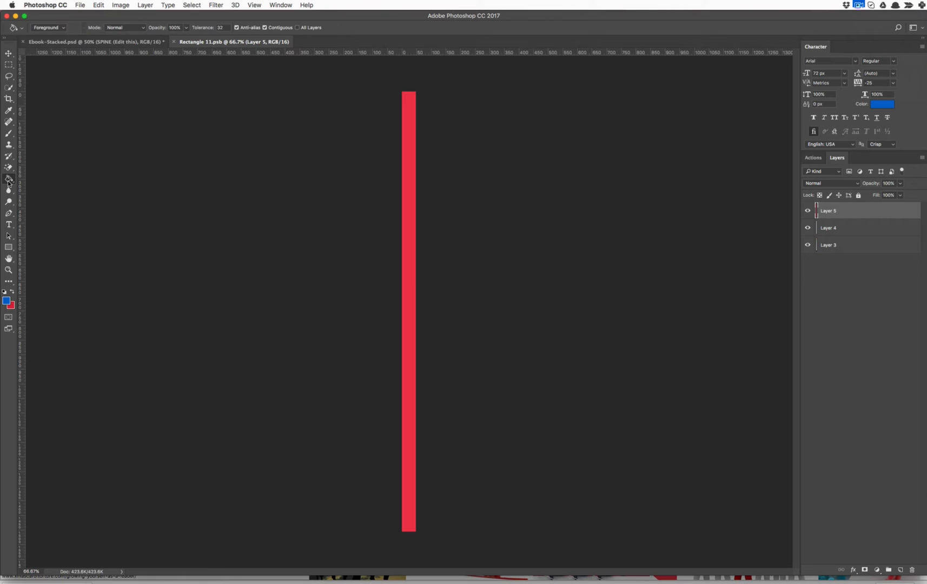
Compare the spine artwork with the Ebook-Stacked.psd mockup and fill Layer 5's red strip in Rectangle 11.psb with the blue foreground colour.
left_click(136, 42)
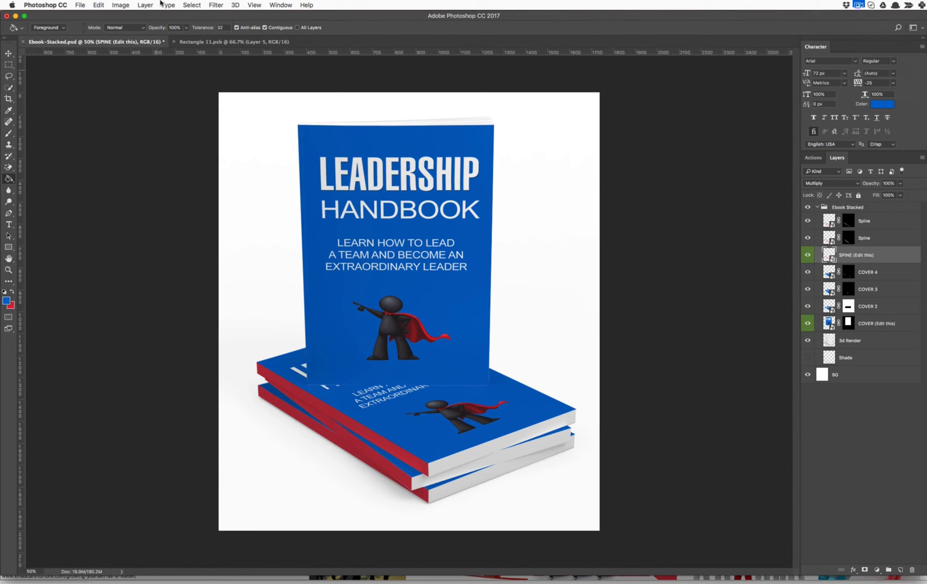
left_click(222, 42)
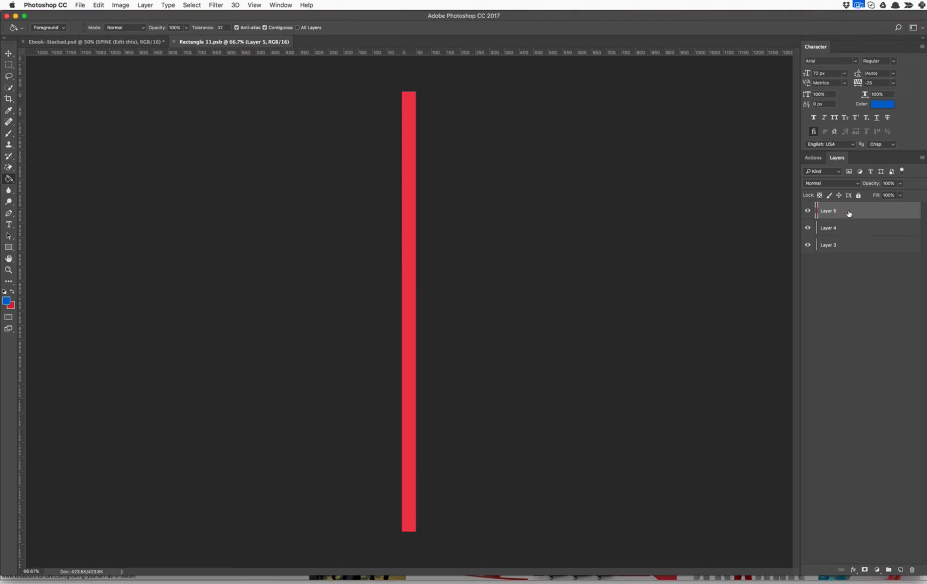
left_click(808, 212)
left_click(808, 213)
left_click(808, 212)
left_click(808, 213)
left_click(413, 247)
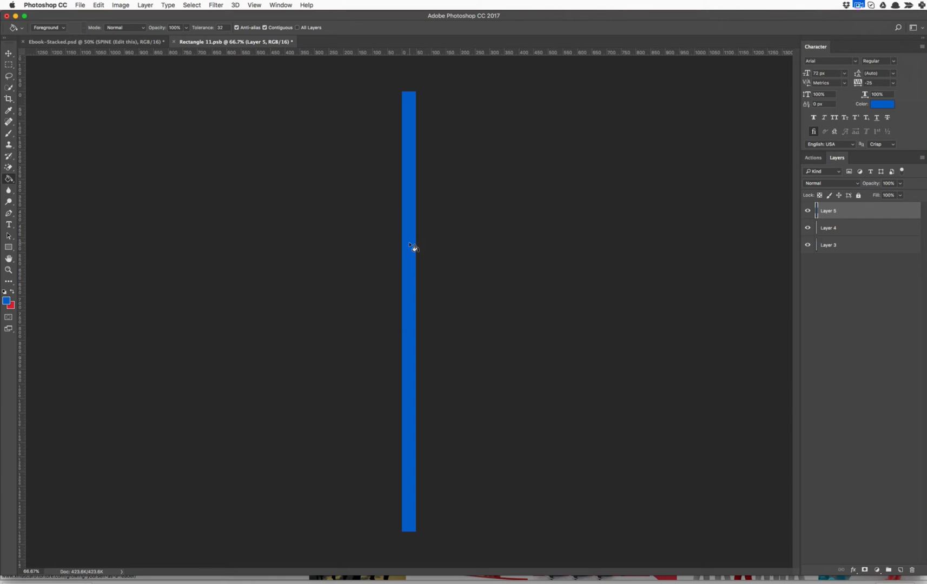
Save the spine smart object Rectangle 11.psb and close it to return to the Ebook-Stacked.psd mockup.
left_click(77, 5)
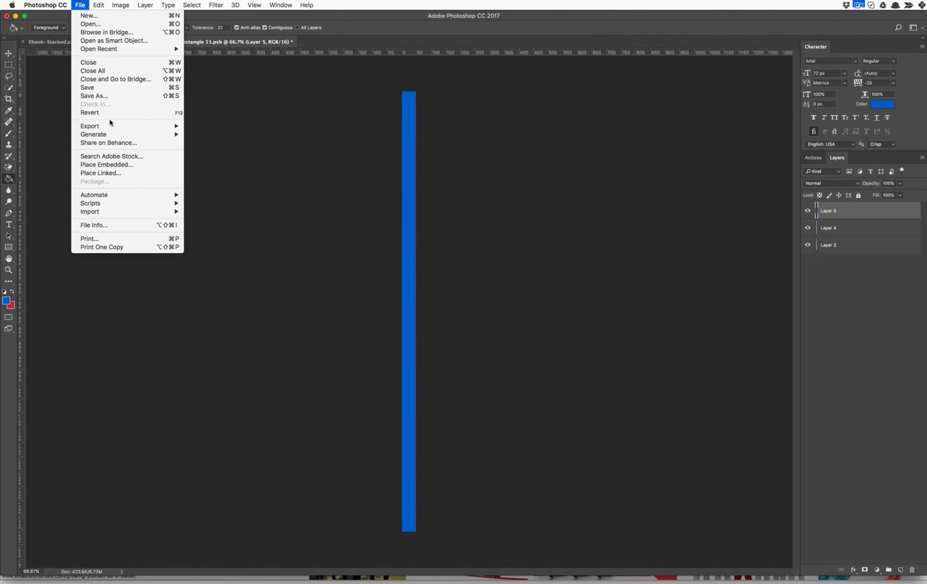
left_click(92, 92)
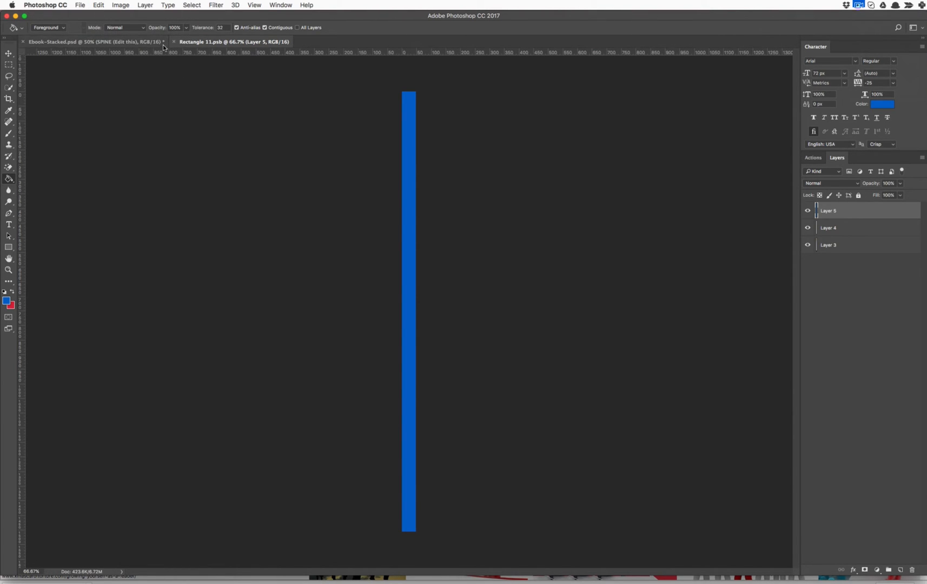
left_click(175, 43)
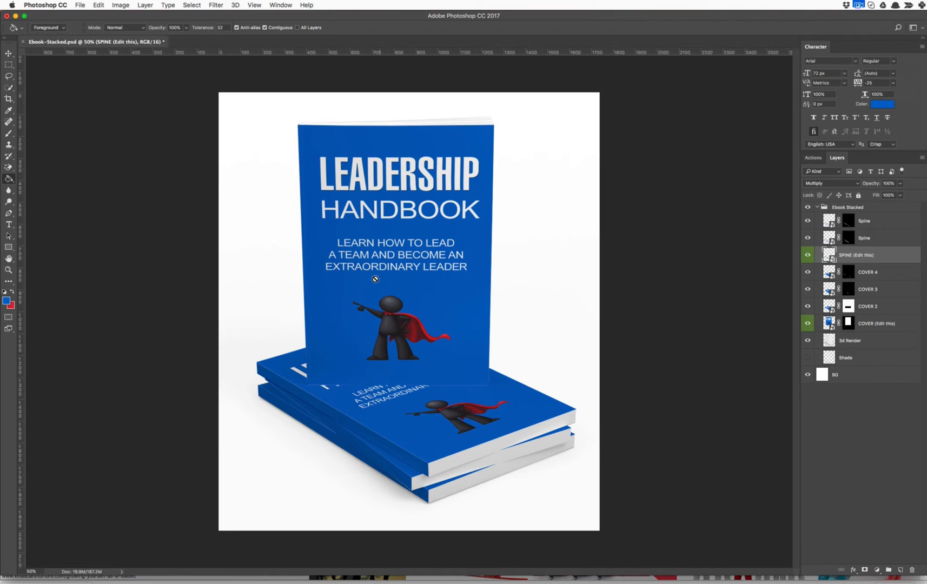
Open Save for Web for the finished mockup and examine the PNG-24 preview across the standing and stacked books.
left_click(81, 5)
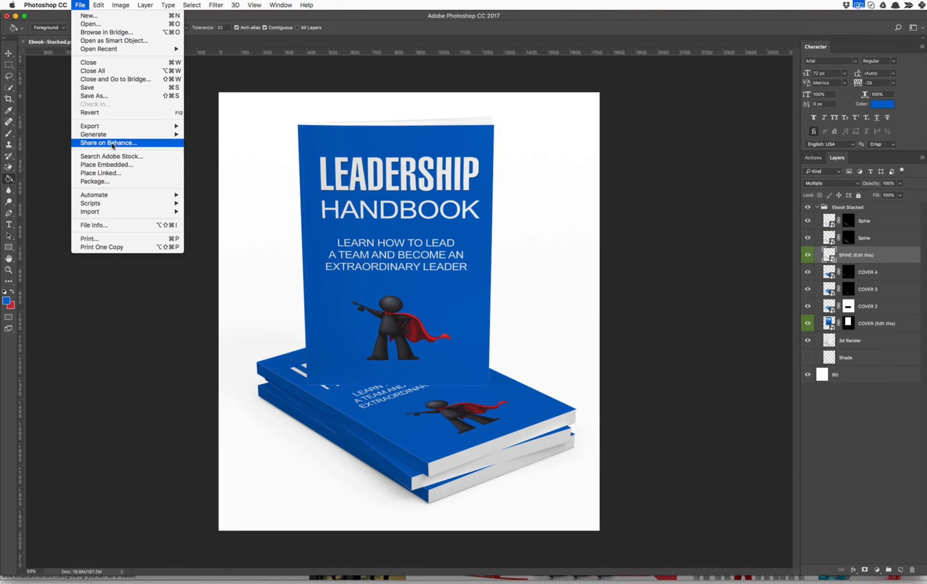
mouse_move(119, 129)
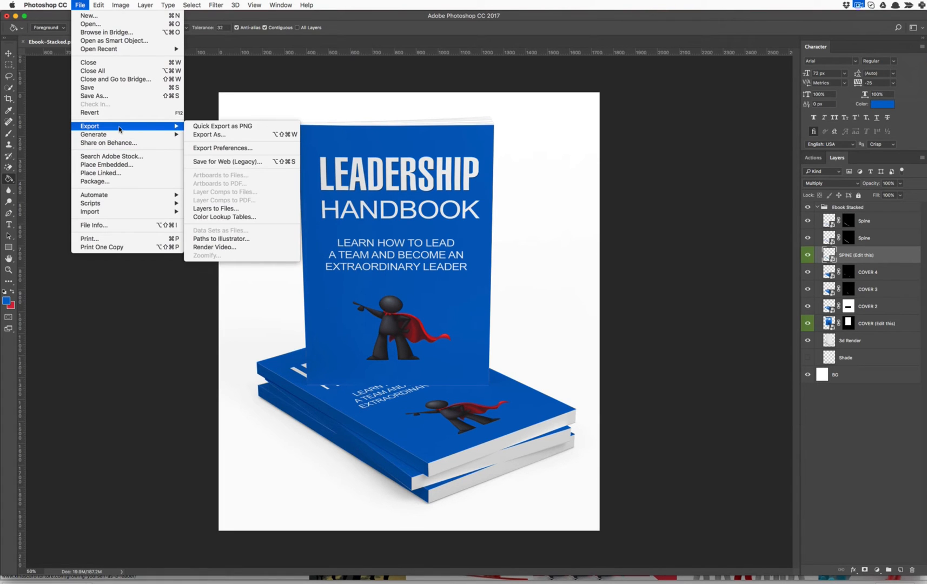
left_click(226, 160)
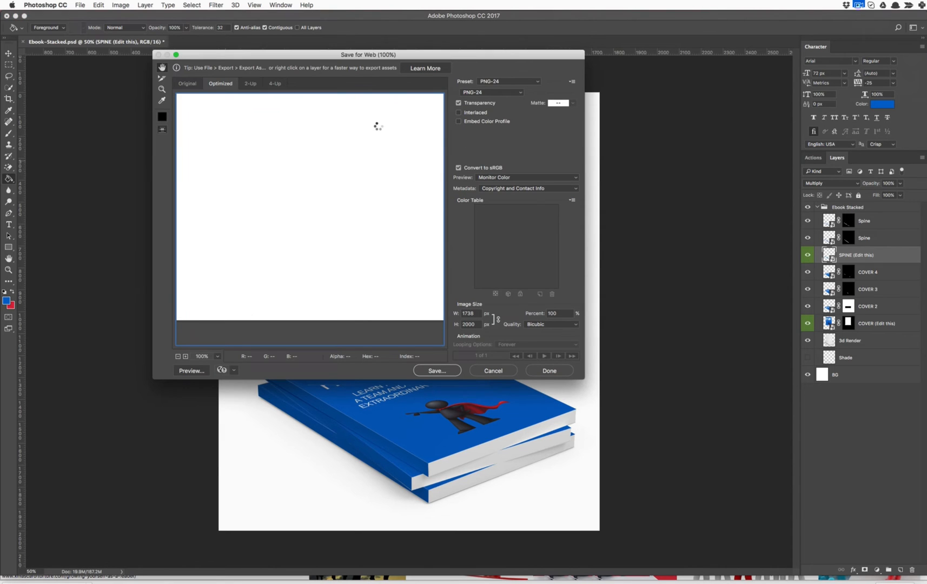
scroll(343, 185, "down", 10)
scroll(343, 185, "right", 10)
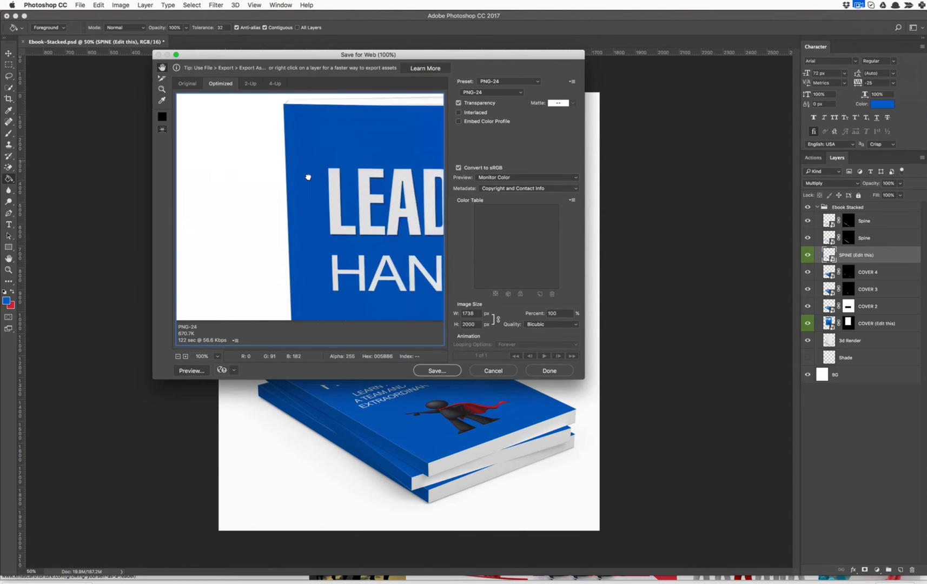
scroll(353, 235, "down", 10)
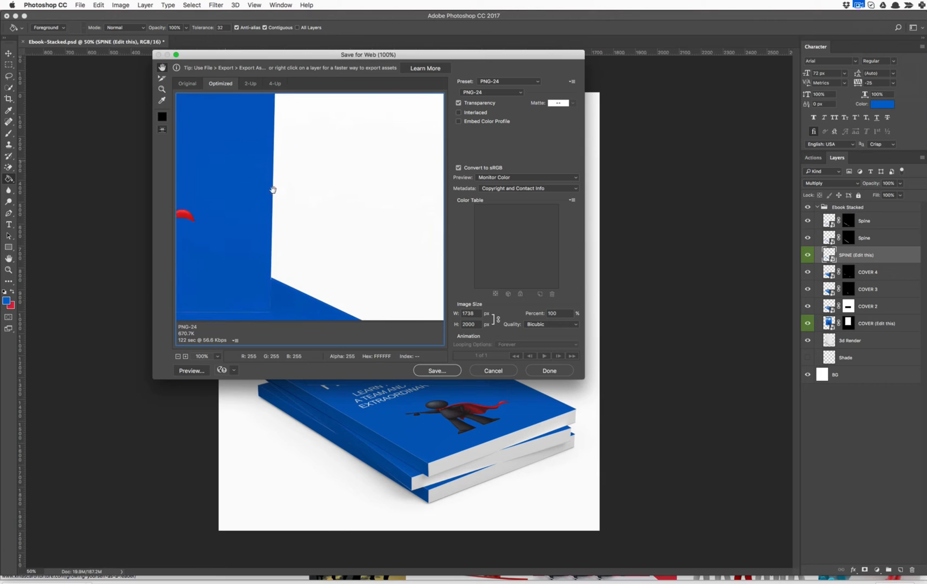
scroll(329, 188, "left", 5)
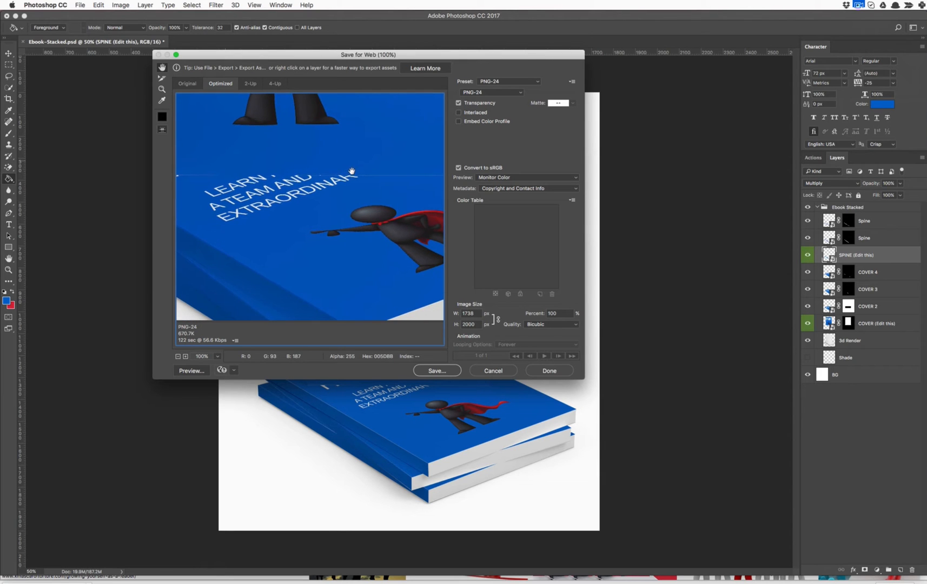
scroll(348, 160, "down", 5)
scroll(353, 244, "left", 8)
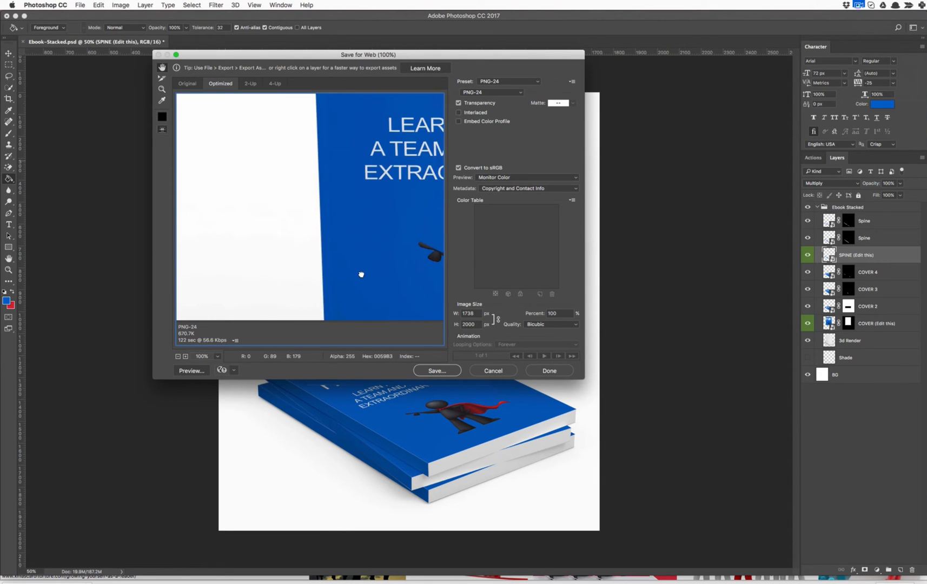
scroll(325, 287, "right", 5)
scroll(267, 302, "up", 8)
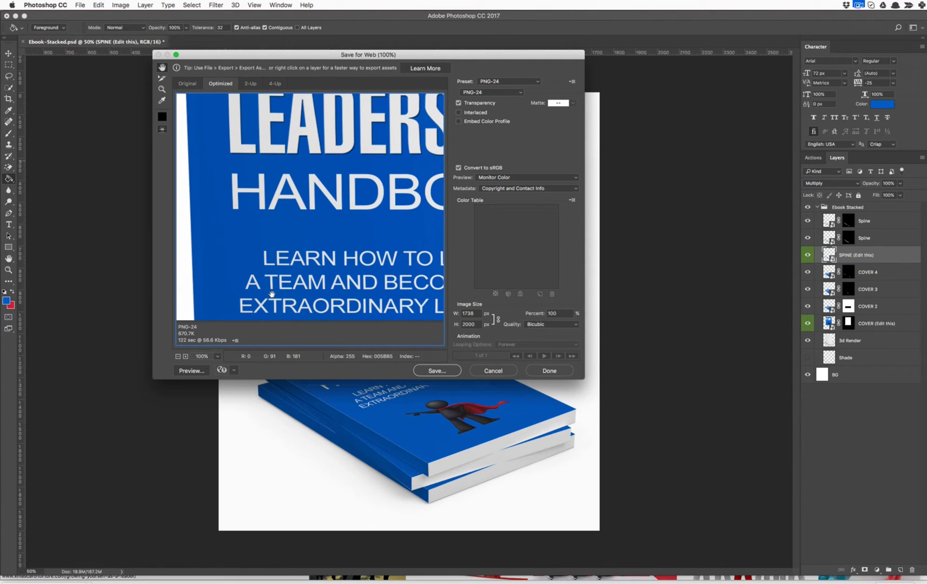
scroll(349, 204, "up", 4)
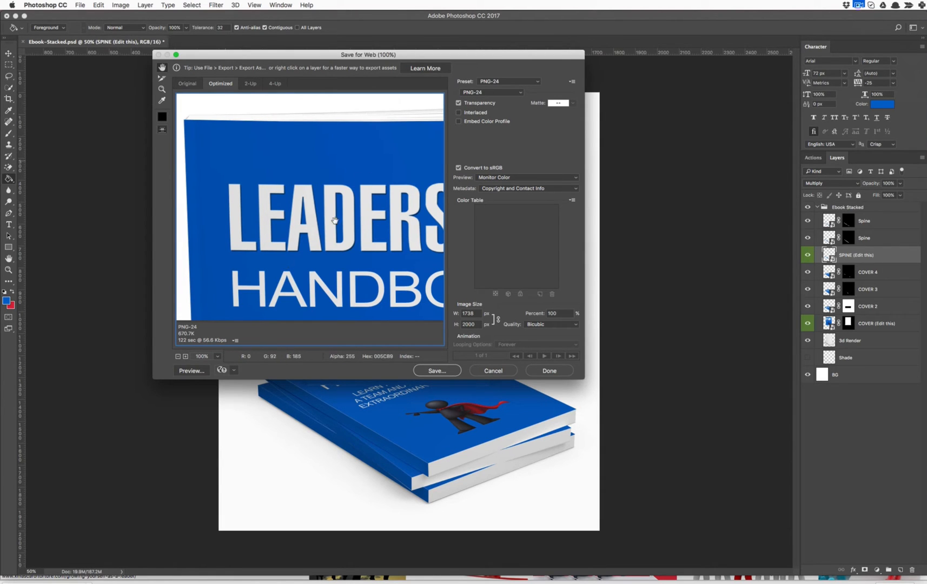
scroll(322, 245, "down", 5)
scroll(322, 244, "right", 5)
scroll(322, 244, "down", 3)
scroll(321, 244, "right", 3)
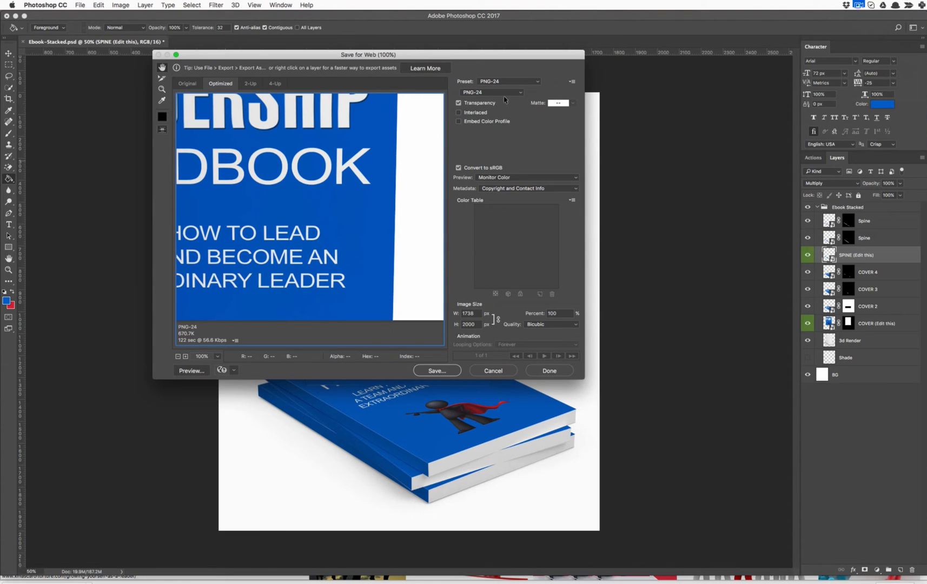
Try JPEG as the export format, switch back to PNG-24 and leave Save for Web without saving.
left_click(520, 94)
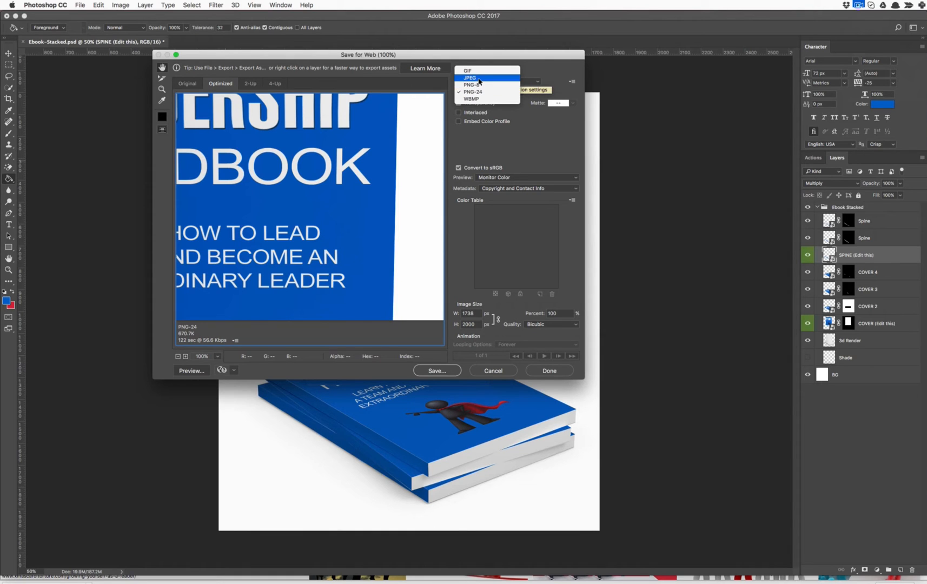
key("Return")
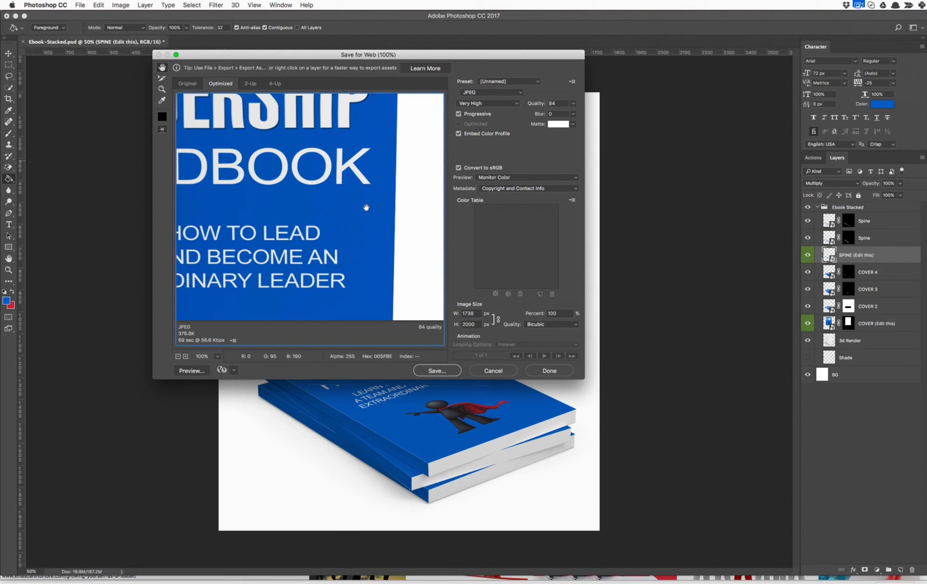
left_click(477, 94)
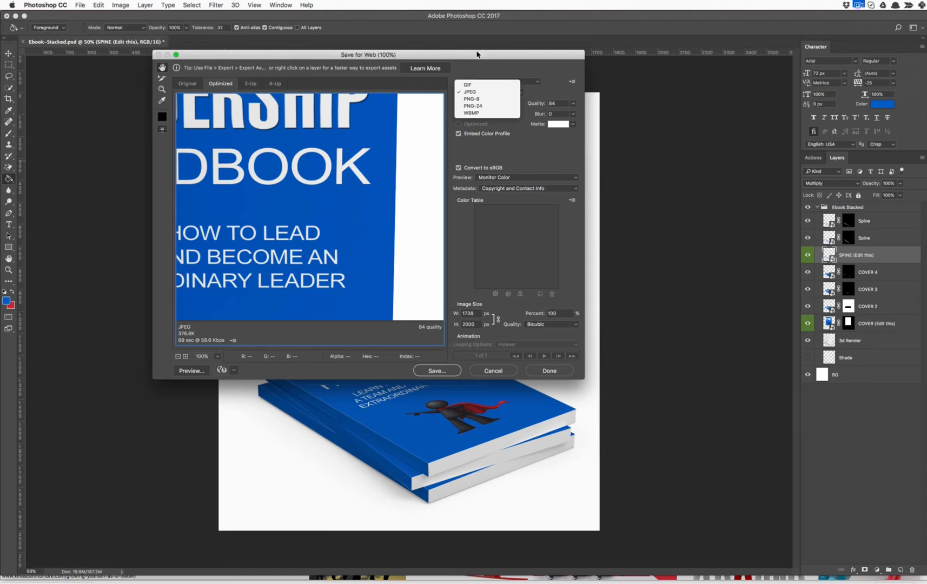
left_click(480, 106)
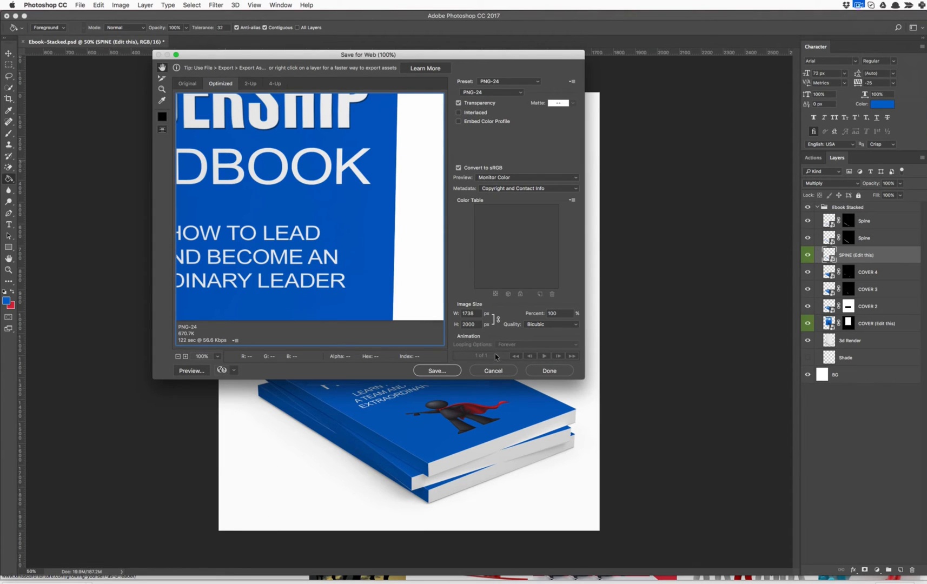
left_click(493, 370)
Hide the white BG layer and open Save for Web to export the mockup without a background.
left_click(831, 373)
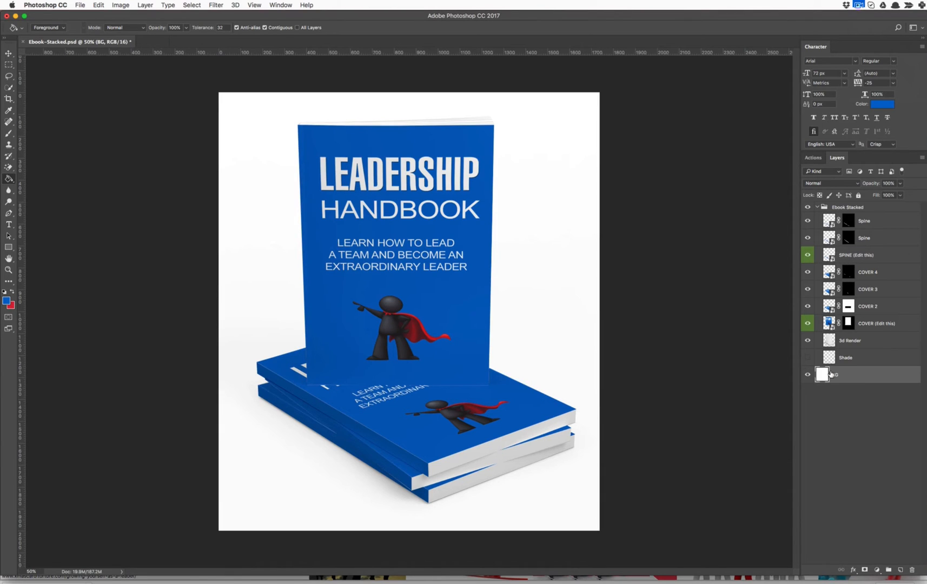
left_click(808, 374)
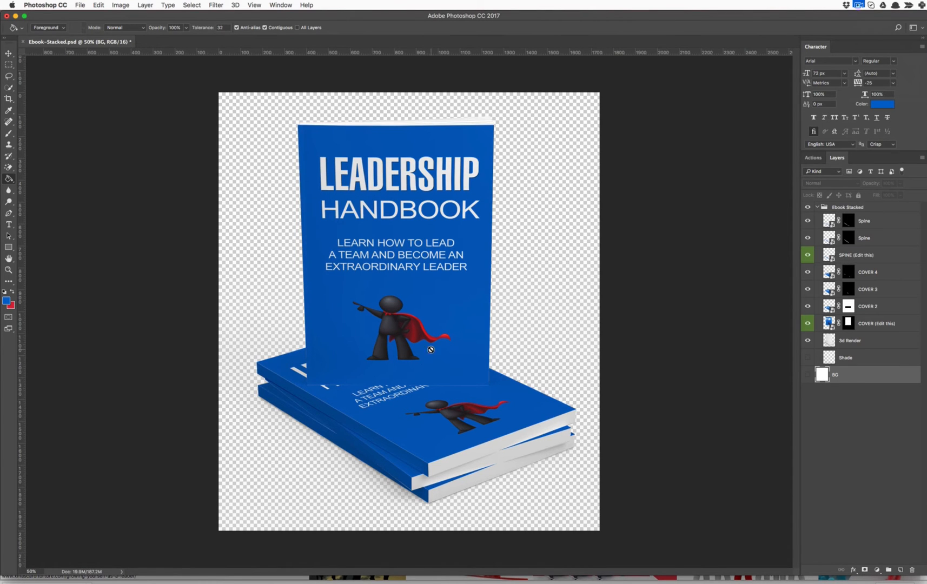
left_click(79, 5)
mouse_move(131, 128)
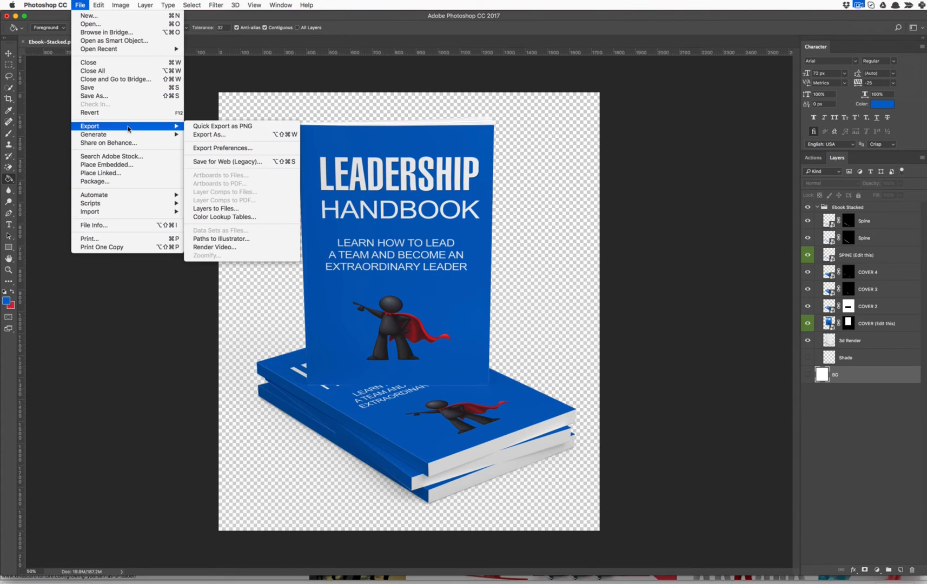
left_click(231, 162)
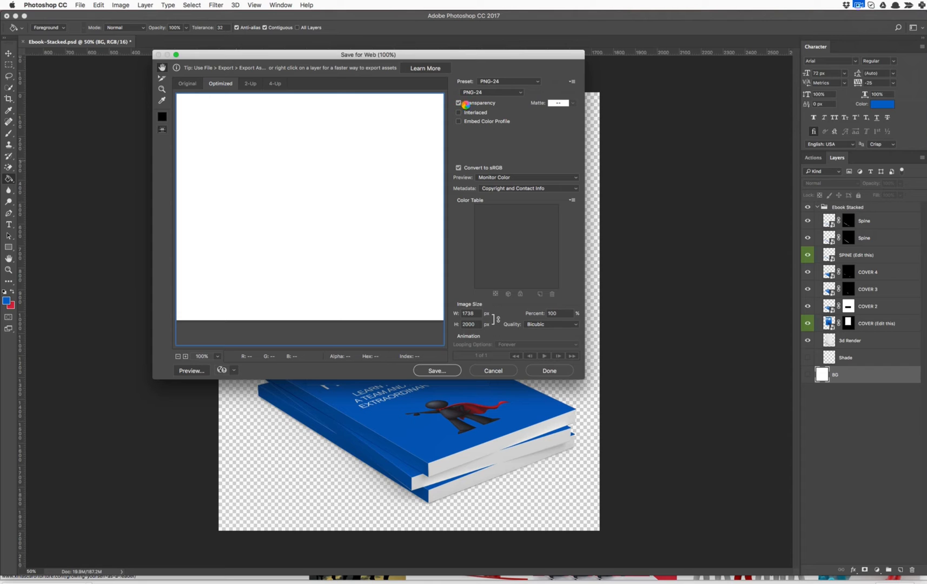
Compare the PNG-24 preview with Transparency off and on, leaving Transparency enabled.
scroll(327, 182, "down", 3)
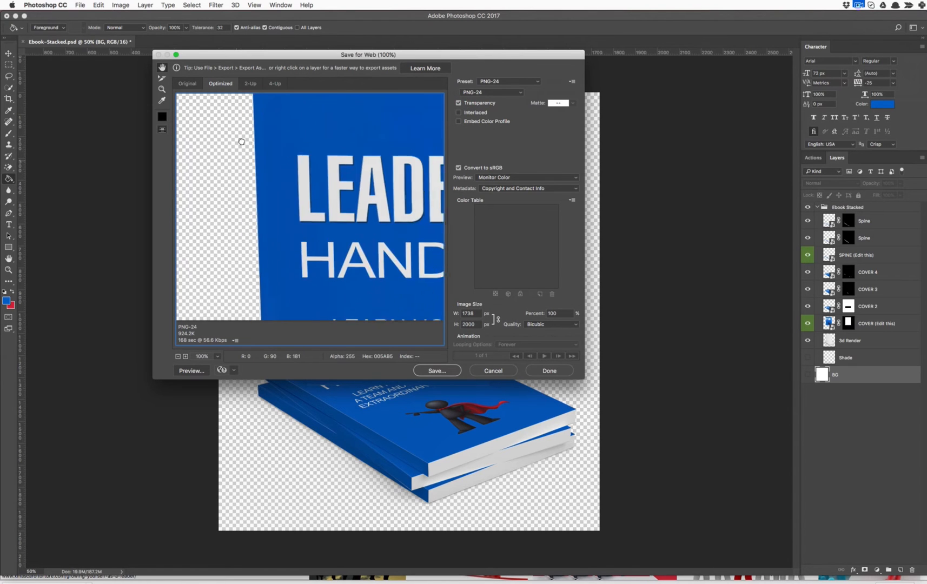
scroll(283, 182, "up", 3)
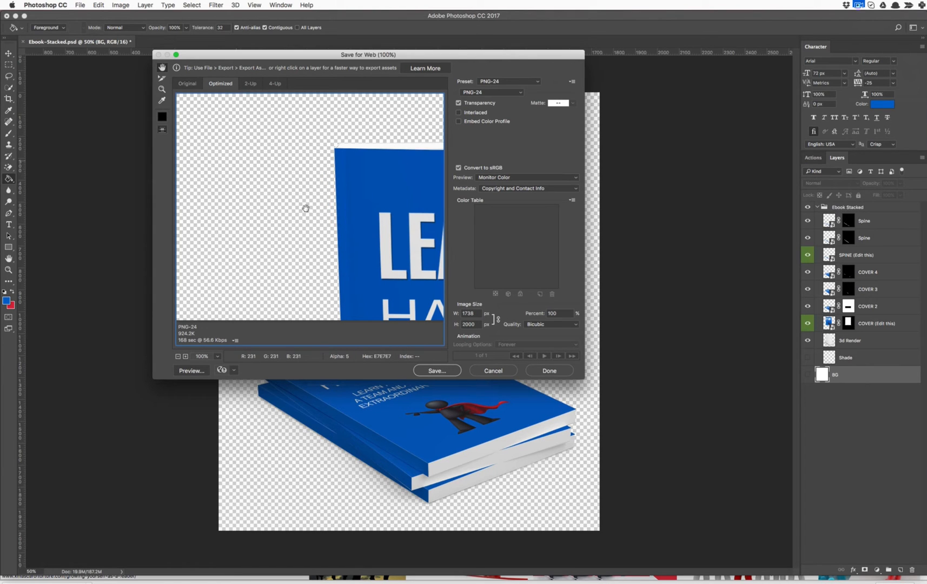
left_click(460, 103)
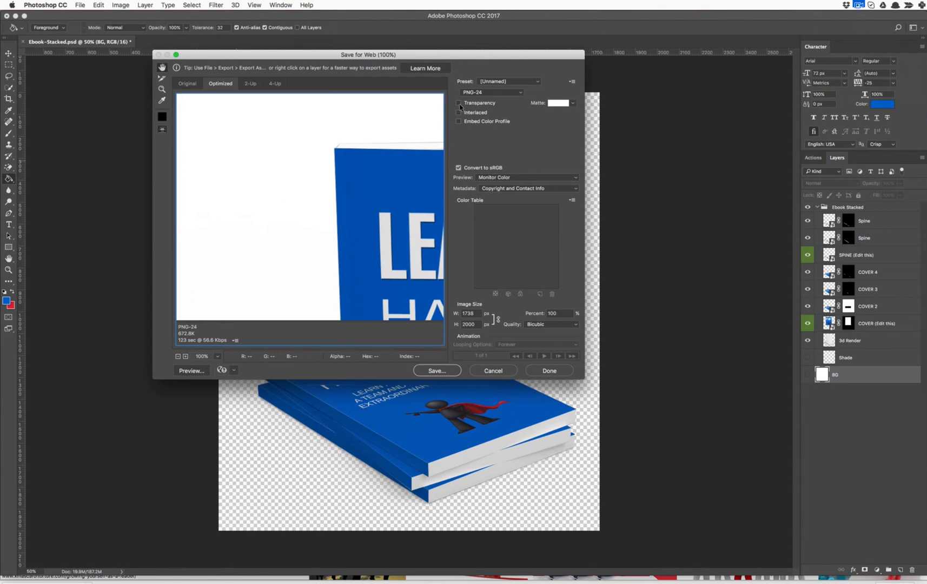
left_click(460, 104)
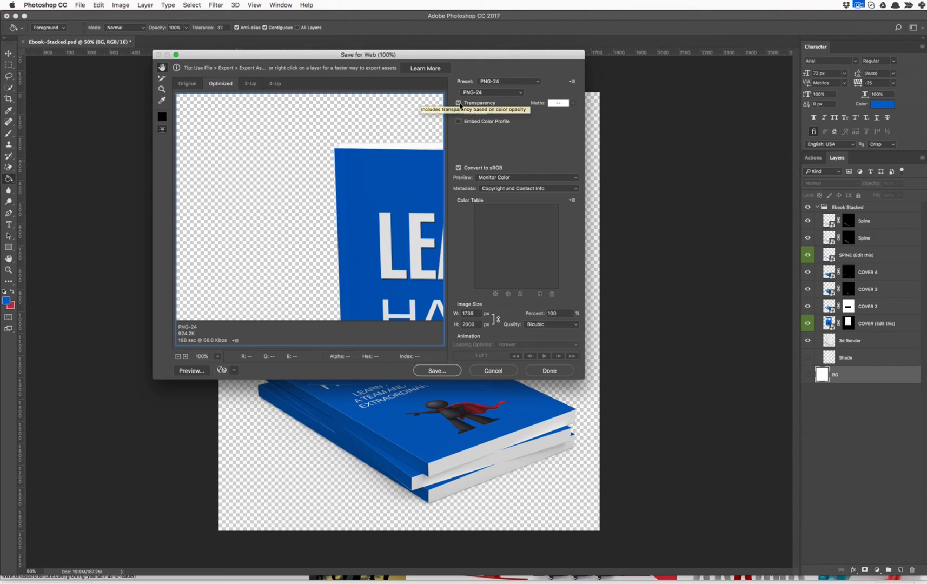
Switch the export format to PNG-8 and compare its preview with Transparency on and off around the standing book.
left_click(486, 93)
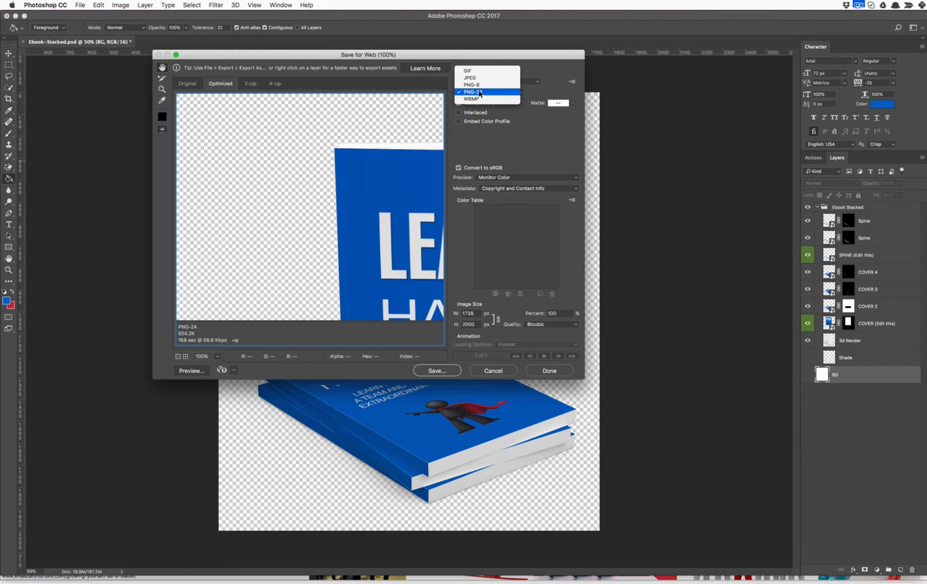
left_click(478, 85)
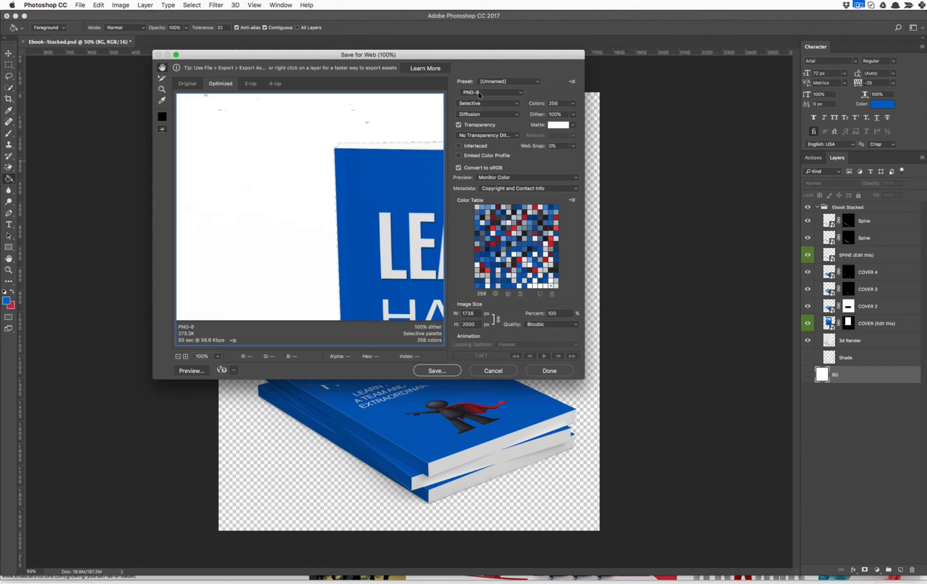
left_click_drag(374, 191, 312, 206)
left_click_drag(358, 136, 249, 133)
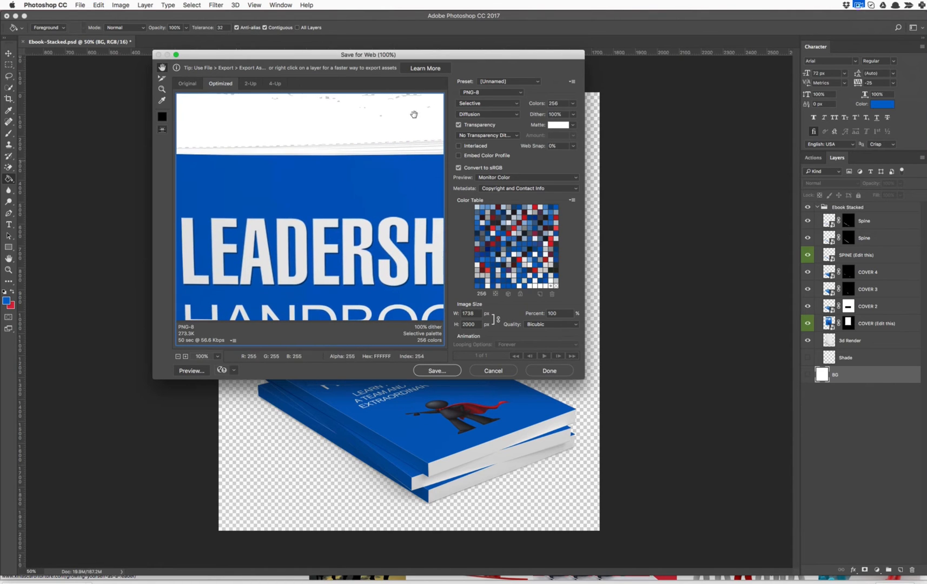
left_click(459, 125)
left_click_drag(234, 172, 336, 197)
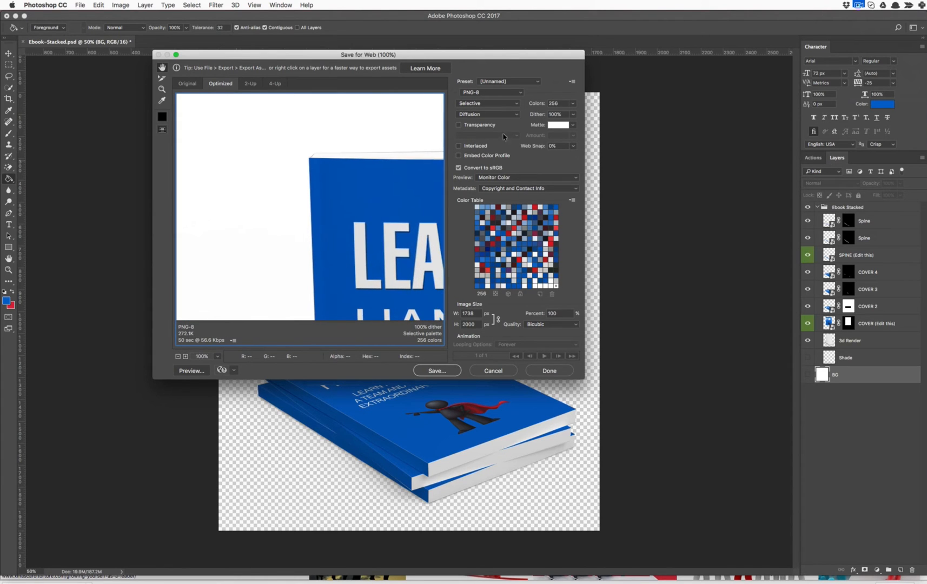
Compare the file sizes of PNG-8 and PNG-24 without transparency, then leave Save for Web without saving.
left_click(481, 93)
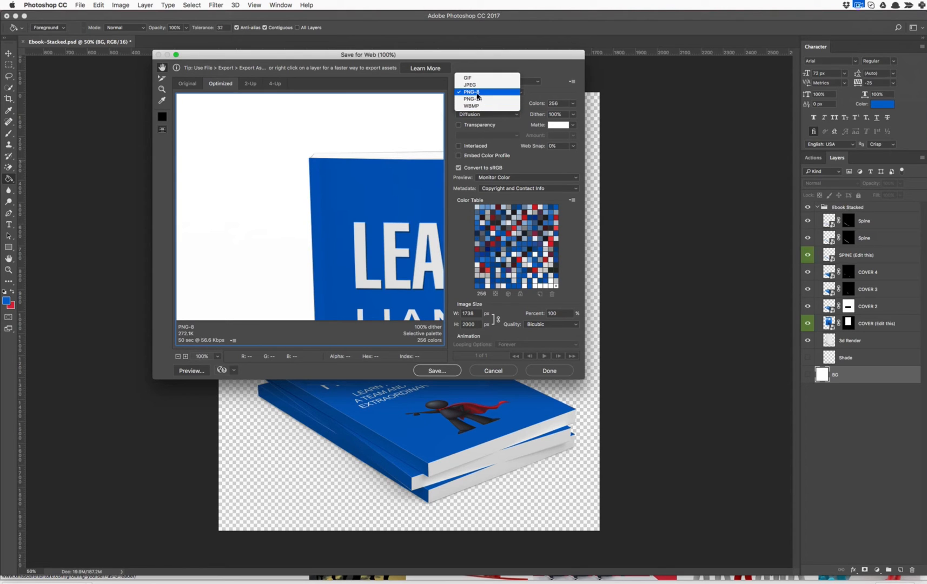
left_click(477, 93)
left_click_drag(325, 254, 258, 157)
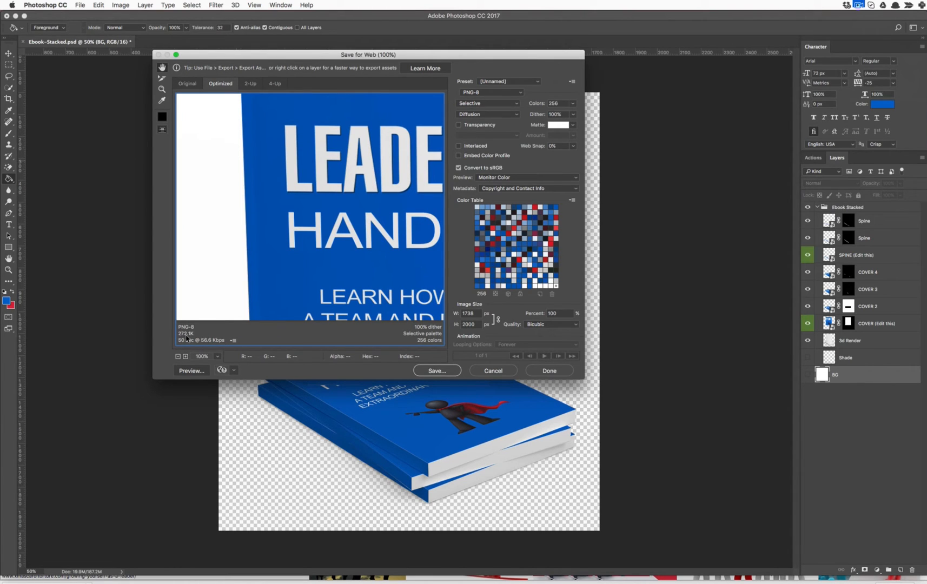
left_click(466, 92)
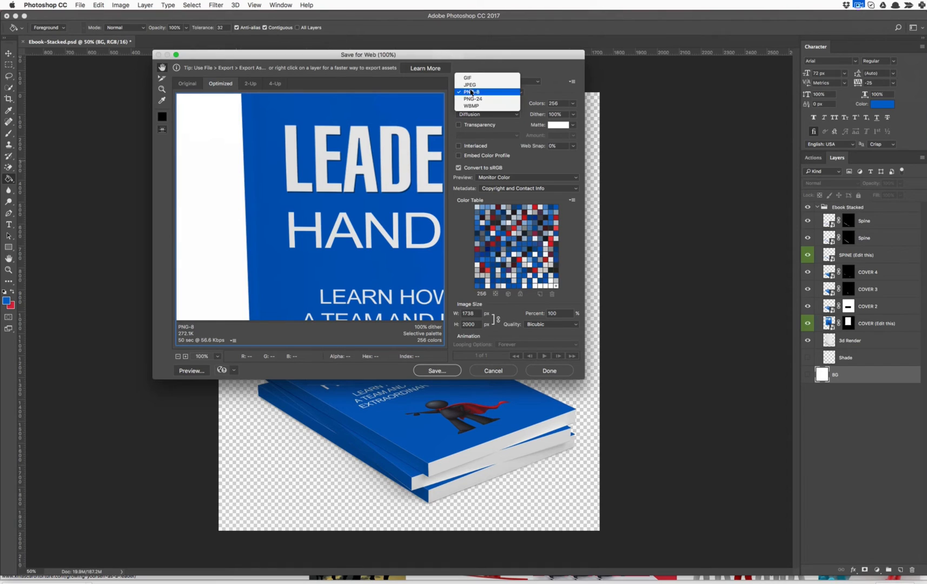
left_click(478, 99)
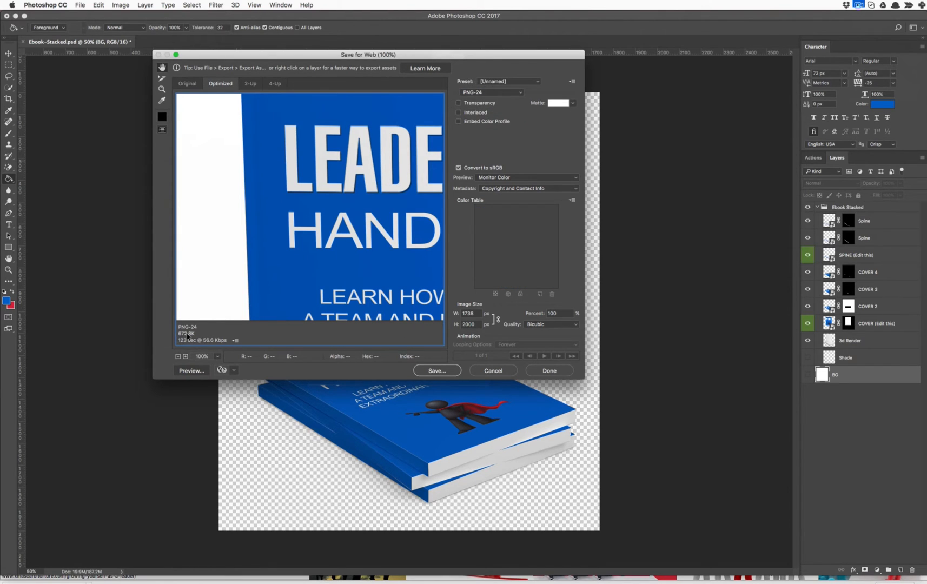
left_click(509, 93)
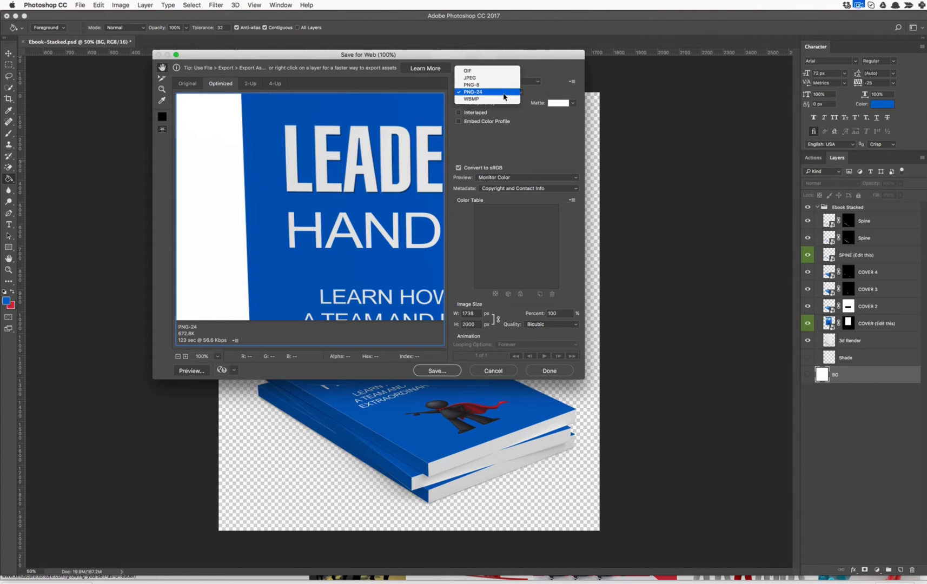
left_click(395, 377)
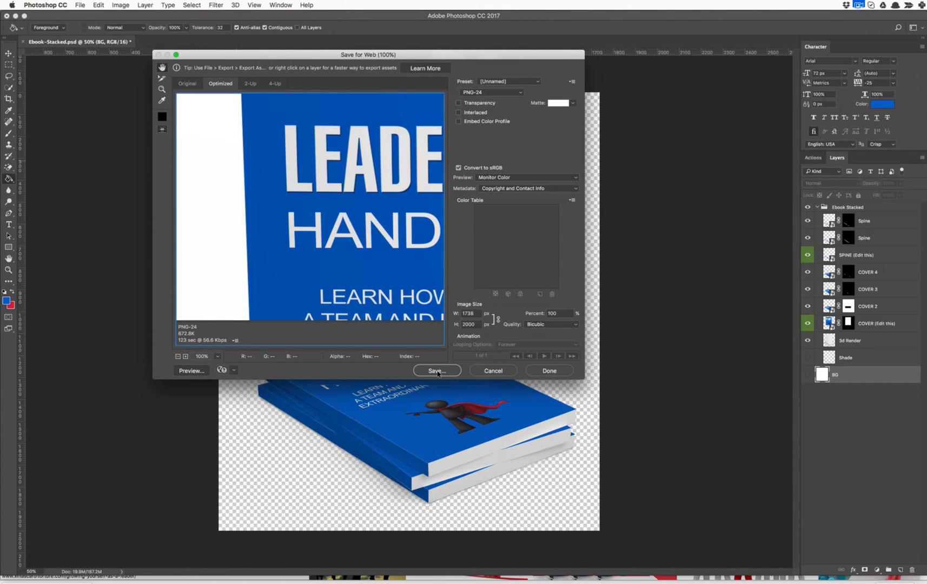
left_click(509, 373)
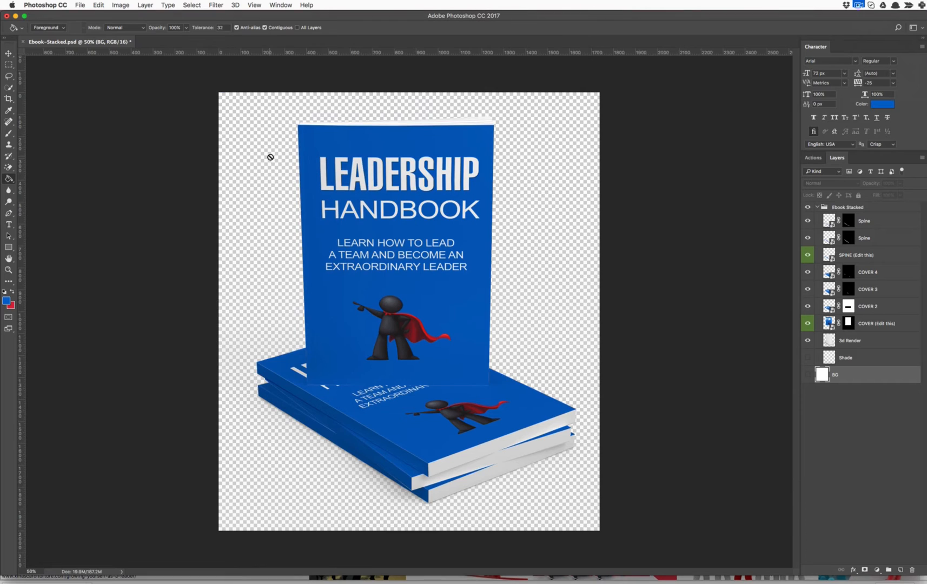
Show the white BG layer behind the mockup again.
left_click(122, 6)
left_click(123, 6)
left_click(807, 375)
Resize the whole image by percent, trying 50 first and applying 25 percent for width and height.
left_click(120, 6)
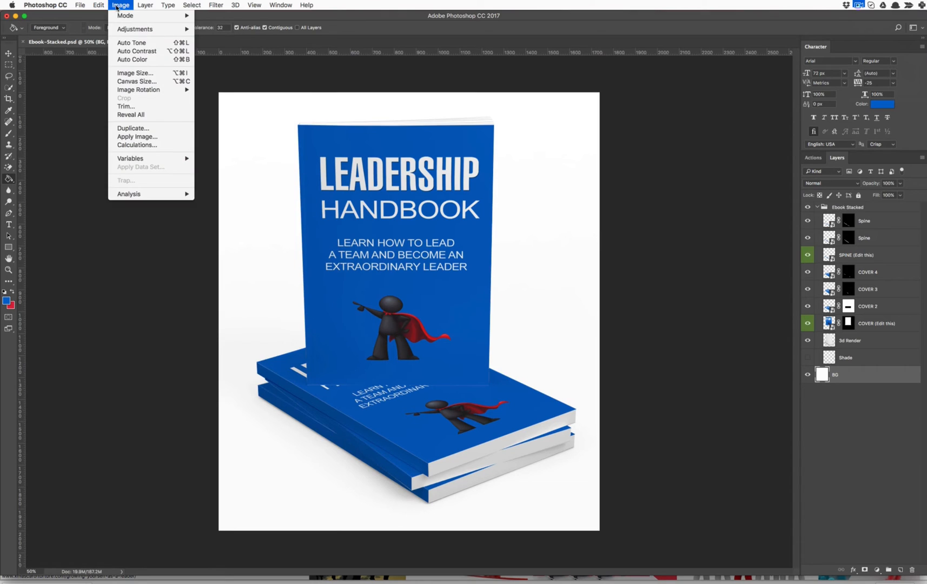
left_click(144, 74)
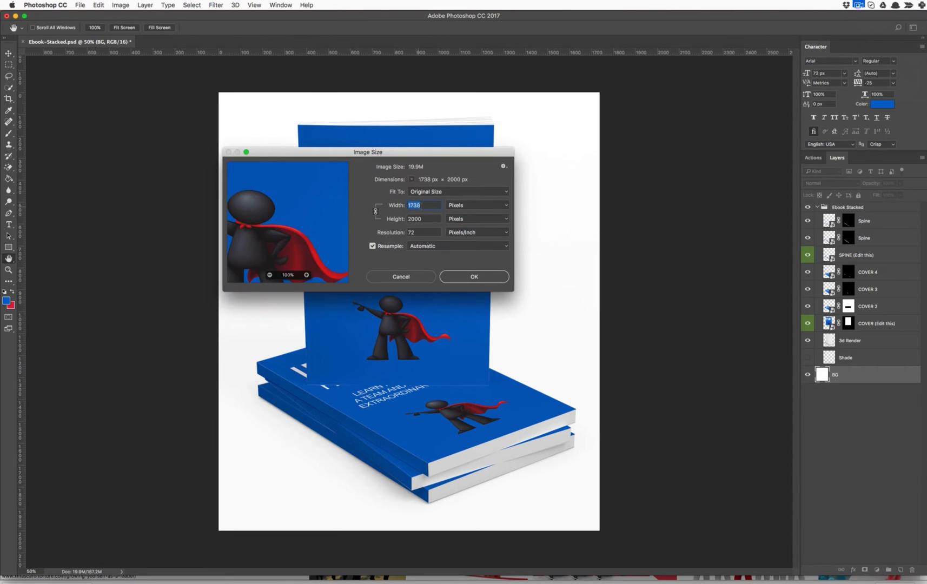
left_click(469, 210)
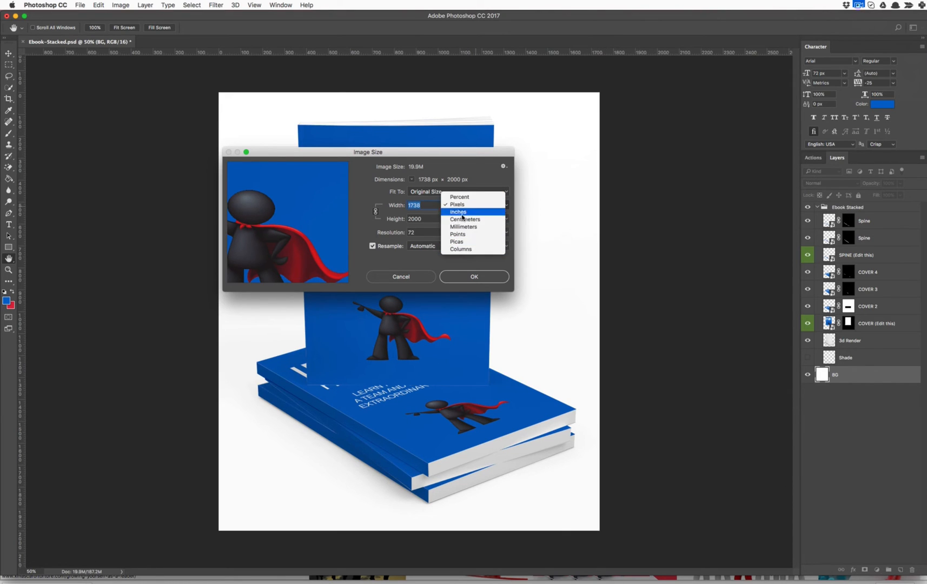
left_click(466, 198)
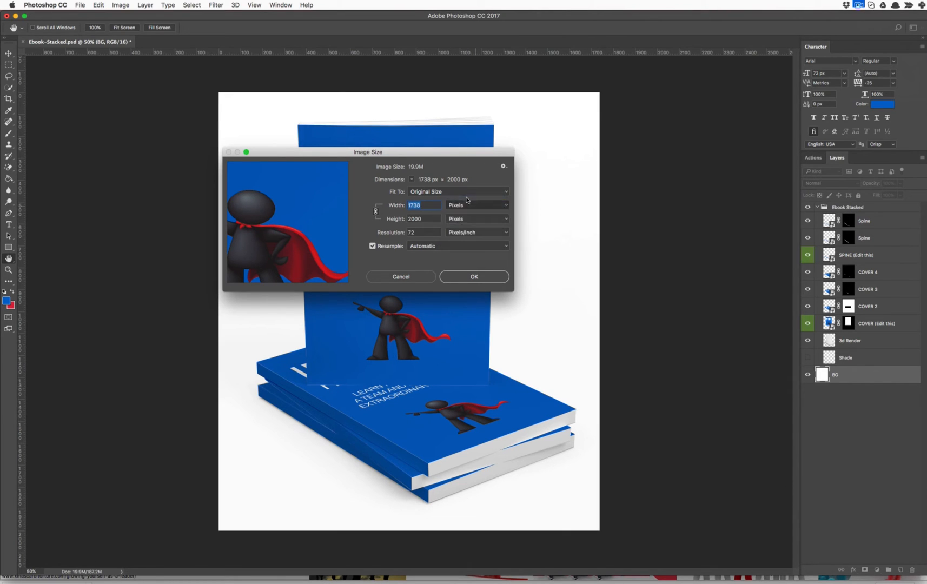
type("50")
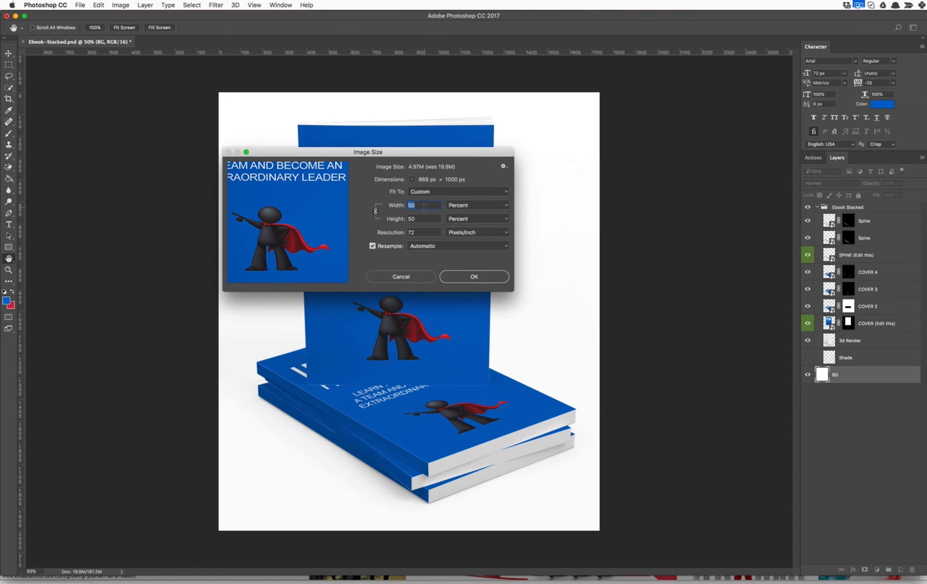
type("25")
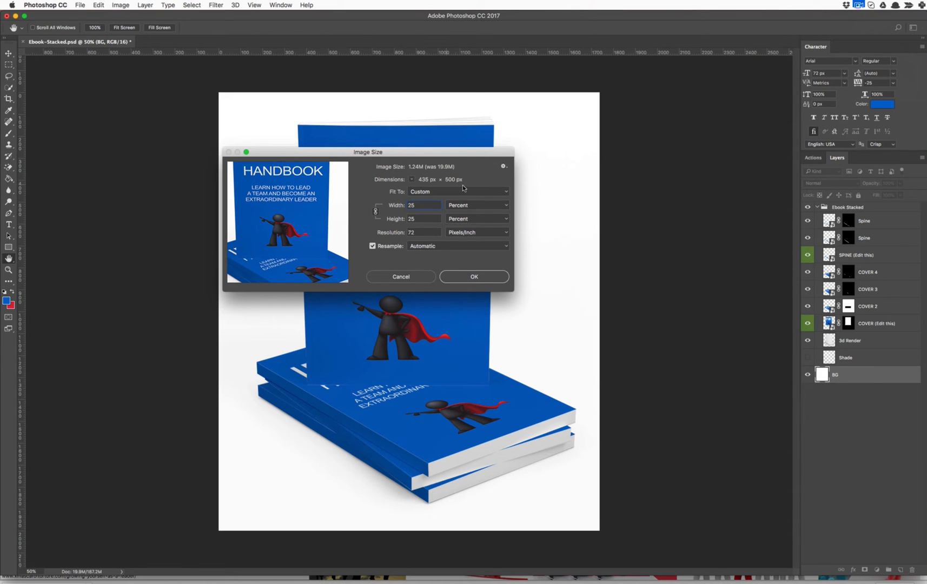
left_click(490, 281)
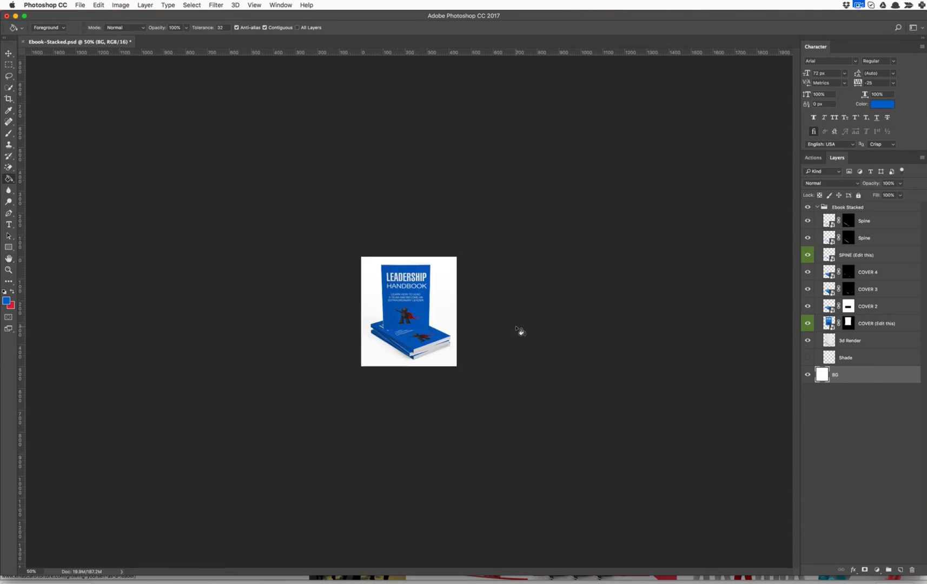
View the reduced mockup at 100%, compare its PNG-24 and PNG-8 previews in Save for Web, and leave without saving.
left_click(8, 270)
right_click(398, 301)
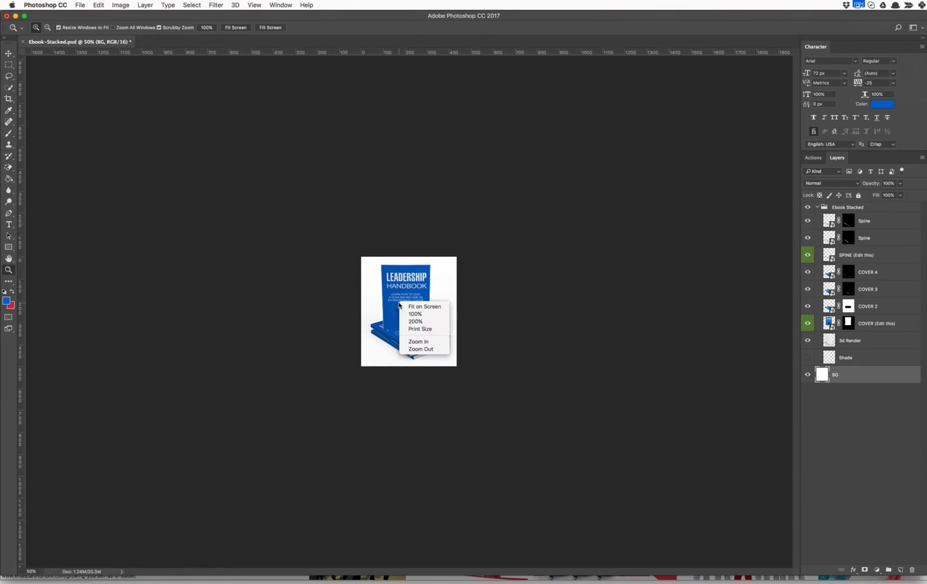
left_click(420, 309)
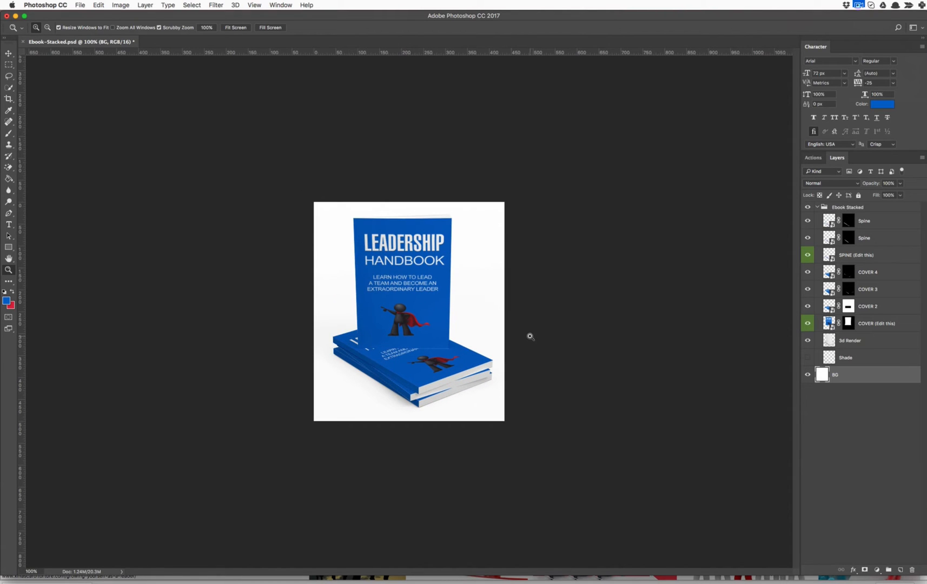
left_click(80, 4)
mouse_move(119, 125)
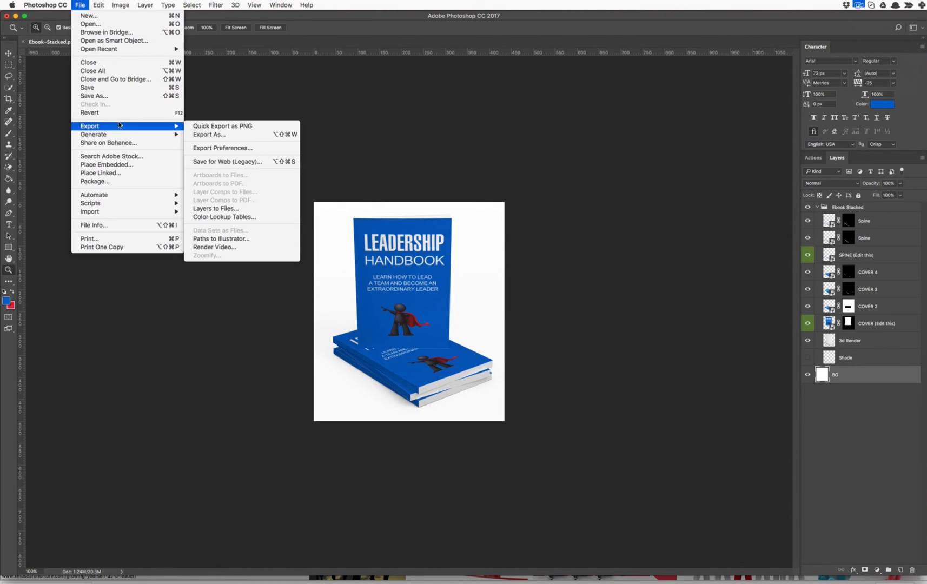
left_click(230, 162)
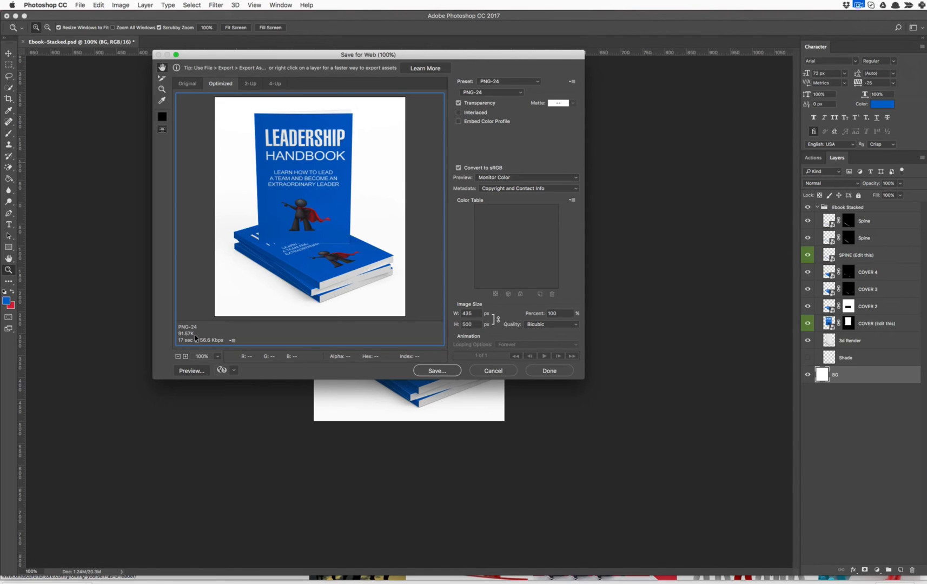
left_click(483, 94)
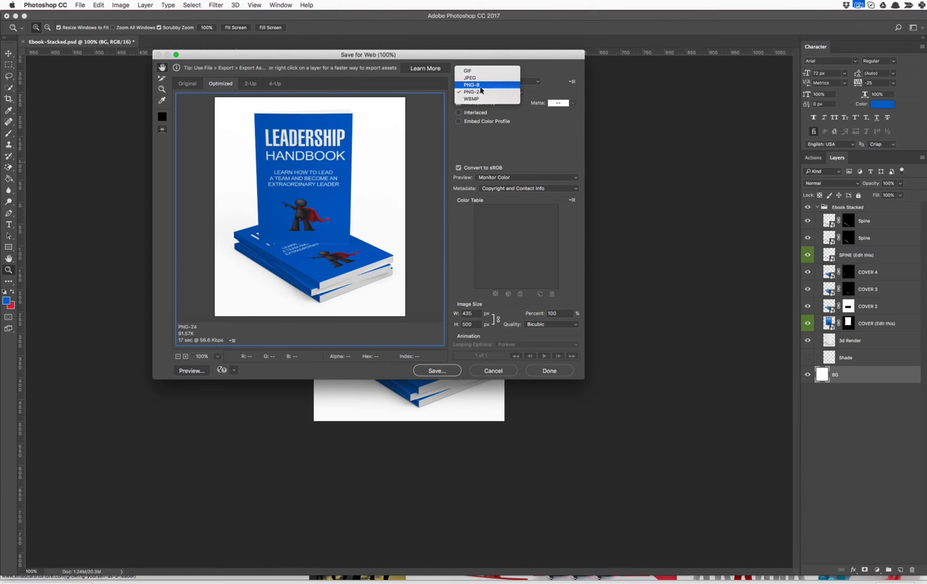
left_click(485, 84)
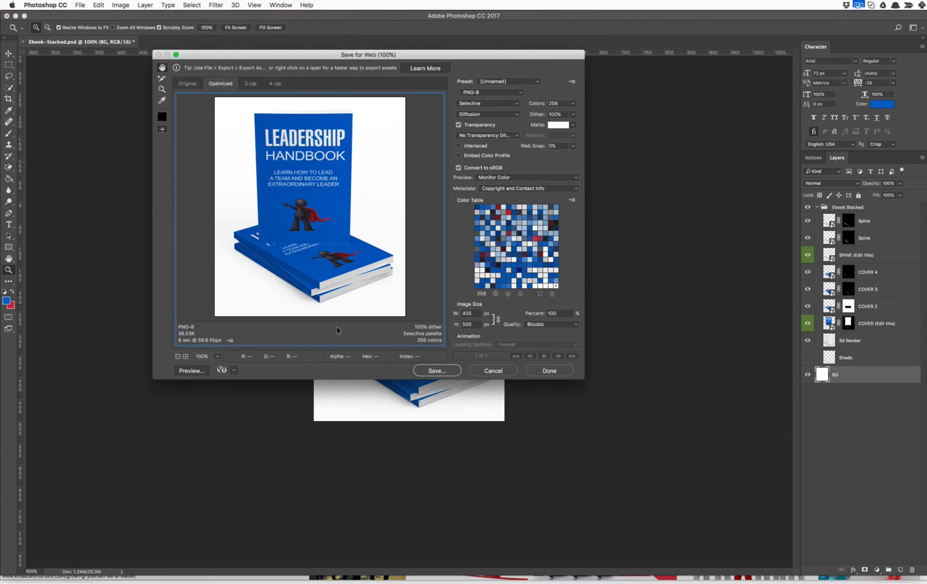
left_click(493, 371)
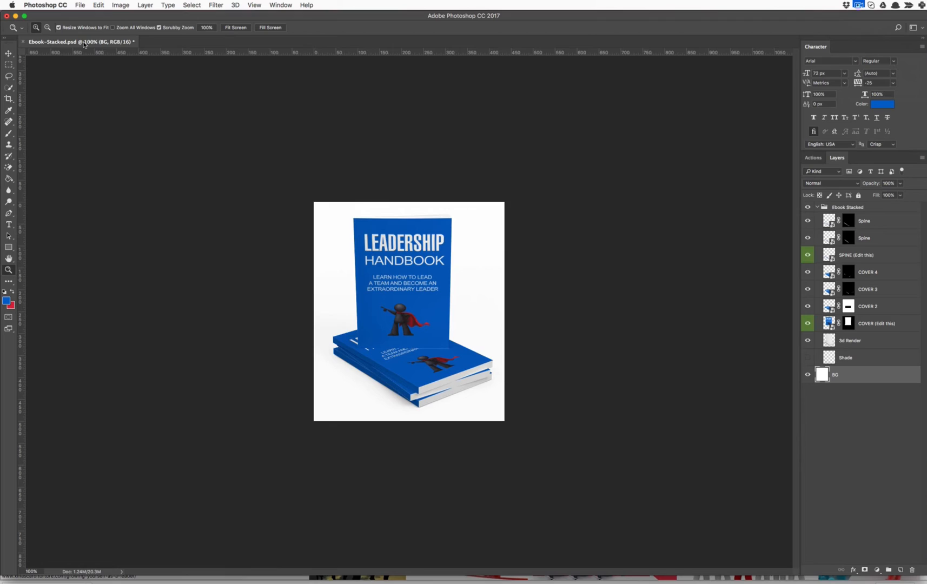
Float Ebook-Stacked.psd in its own small window and place it near the upper-left corner of the workspace.
left_click_drag(87, 46, 182, 60)
left_click_drag(291, 295, 343, 323)
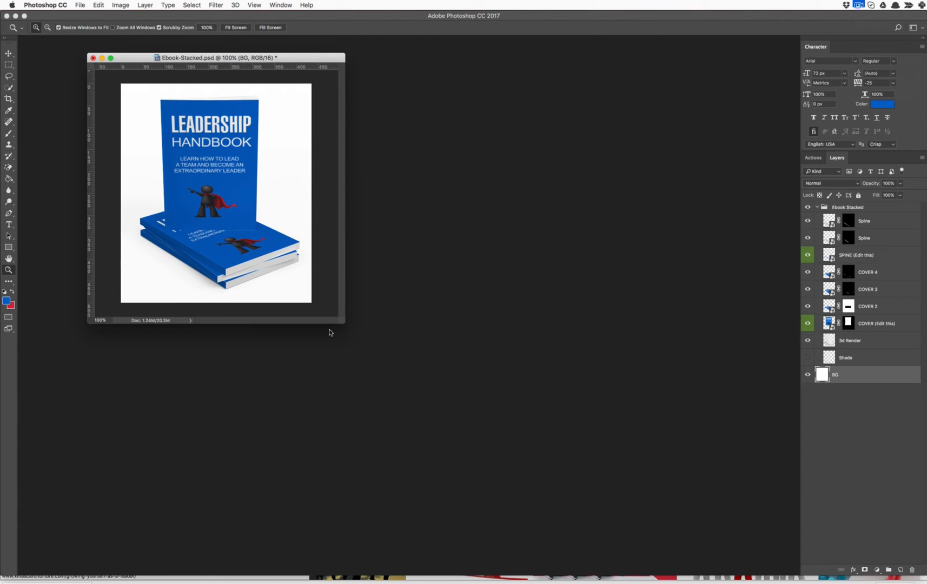
left_click_drag(278, 59, 235, 54)
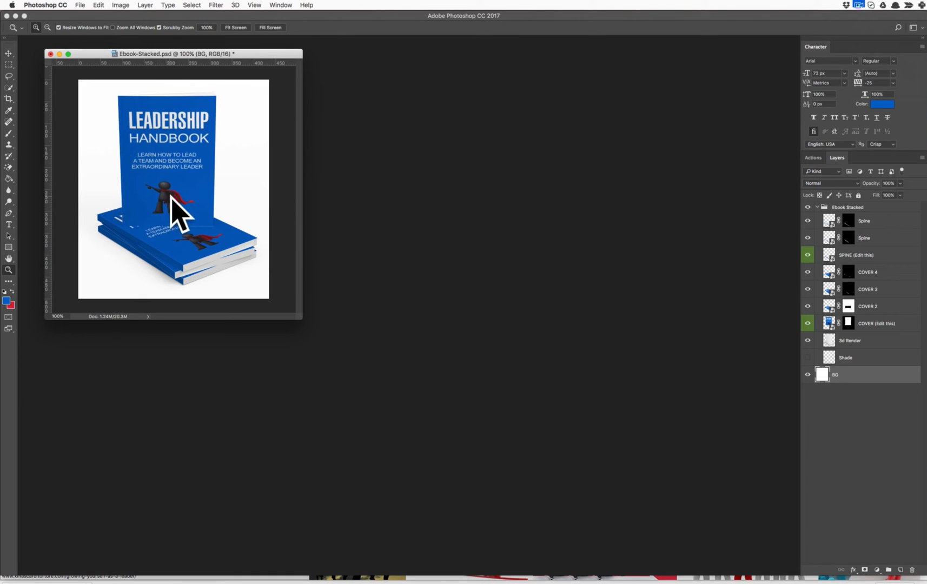
Undo the image resize and enlarge the floating Ebook-Stacked.psd window.
left_click(100, 5)
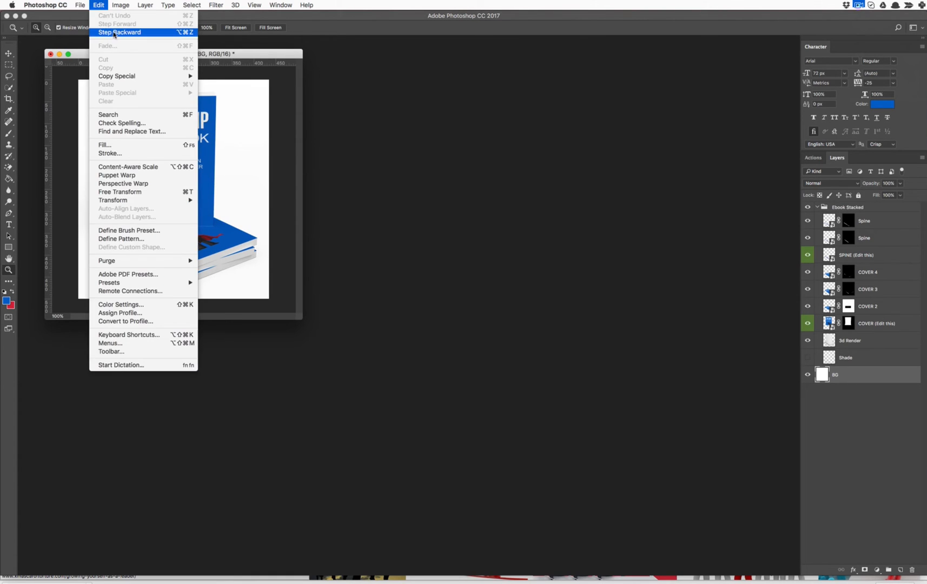
left_click(115, 34)
left_click_drag(301, 320, 458, 488)
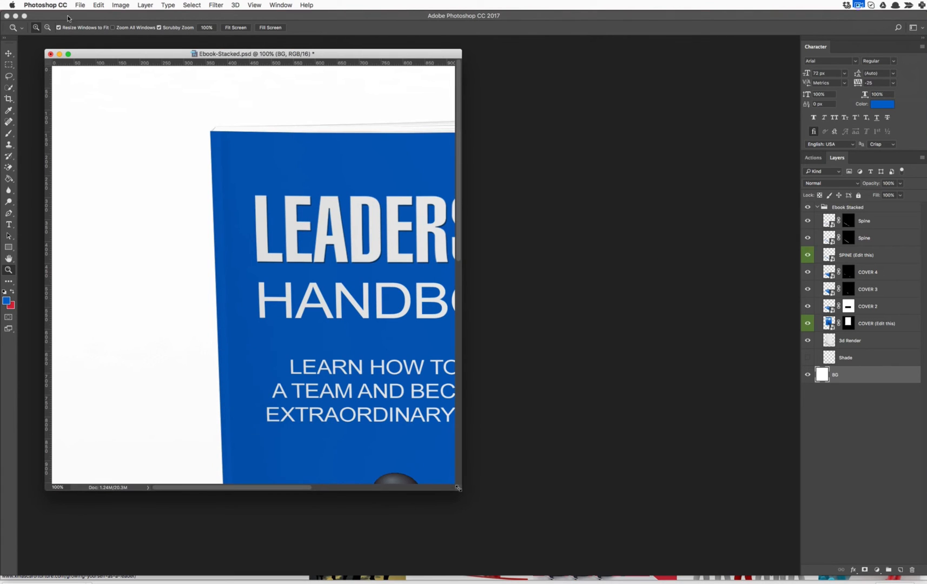
left_click(80, 5)
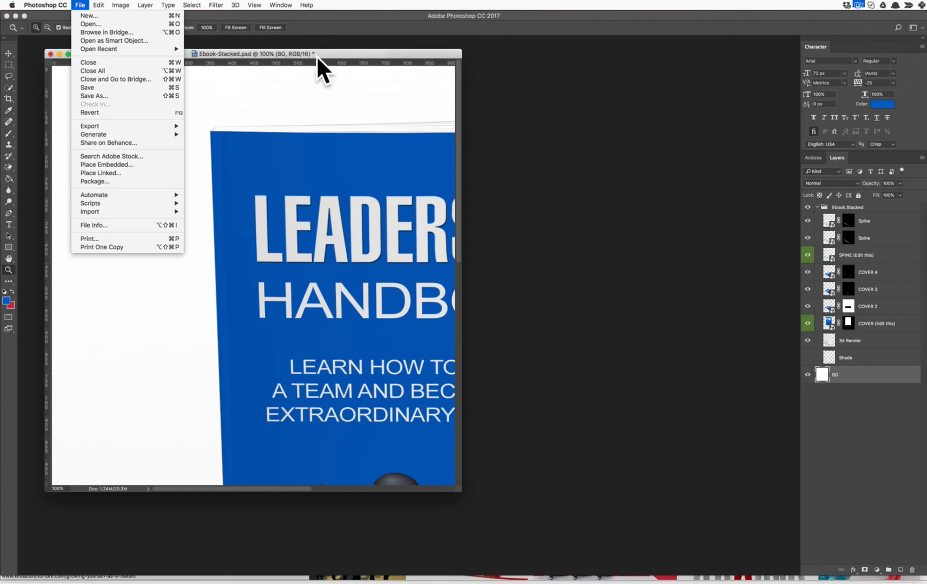
key("Escape")
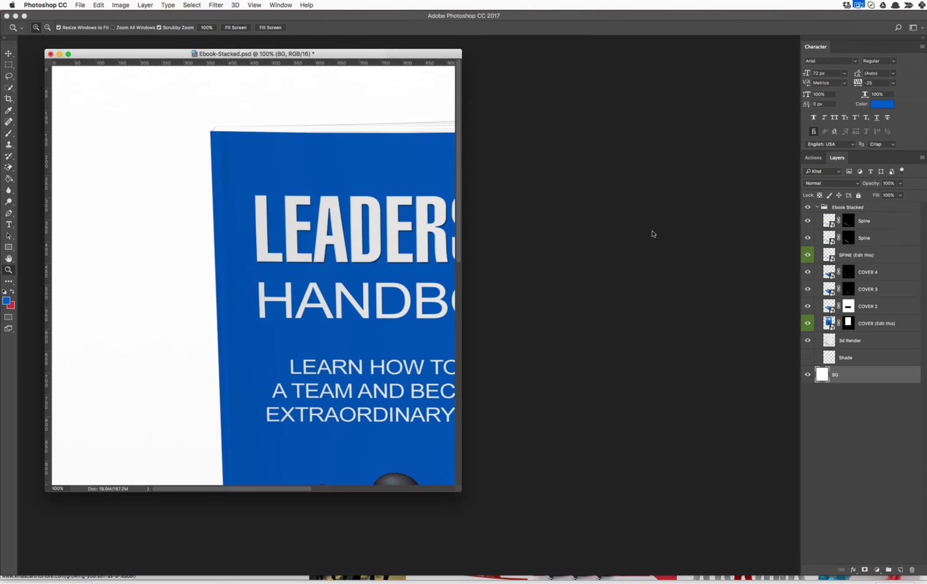
Switch to Finder, open Bundle.psd from the PSD Files folder in Photoshop, and reposition the document window.
key("super+Tab")
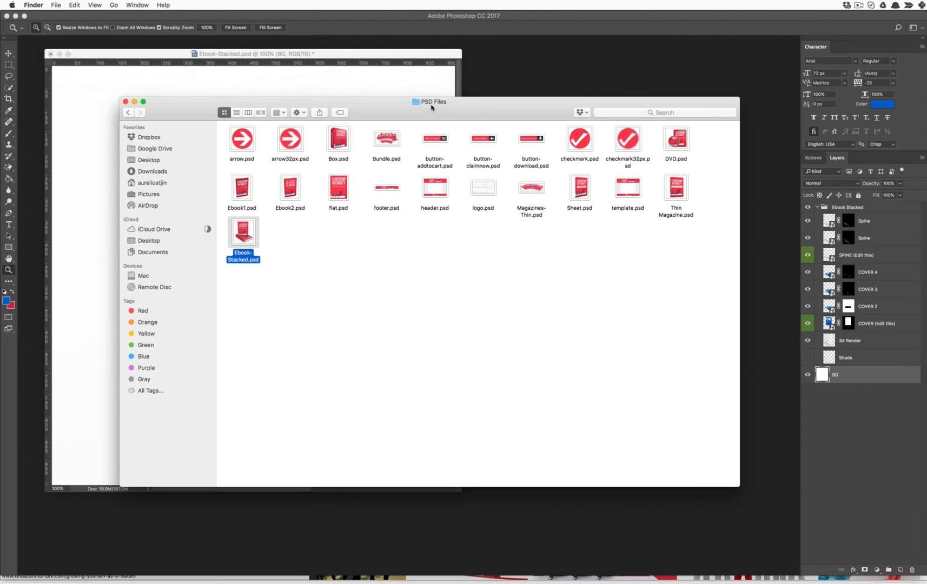
left_click(401, 161)
left_click_drag(400, 143, 502, 69)
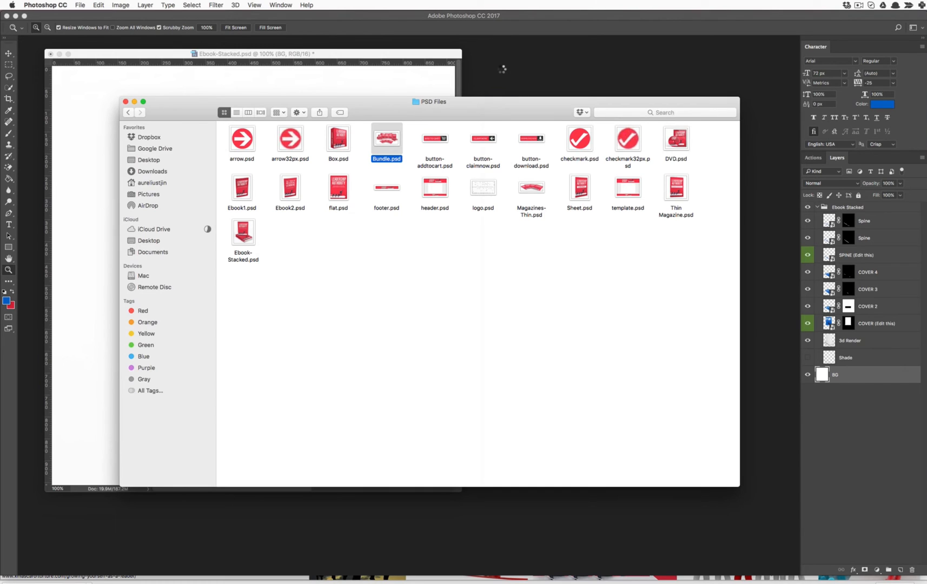
left_click_drag(264, 62, 249, 51)
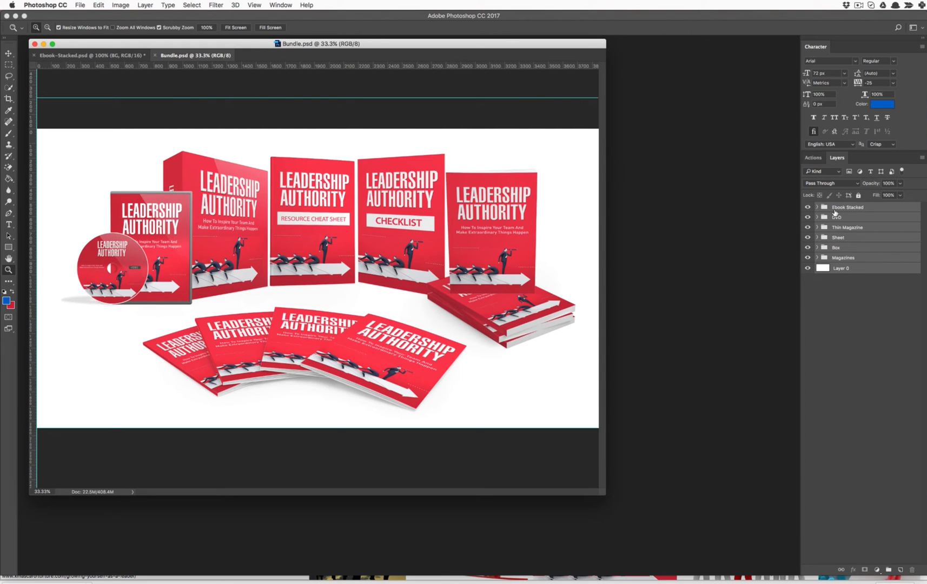
Examine which mockup each layer group in Bundle.psd represents, toggling the Thin Magazine group's visibility off and on.
left_click(838, 208)
left_click(839, 217)
left_click(843, 228)
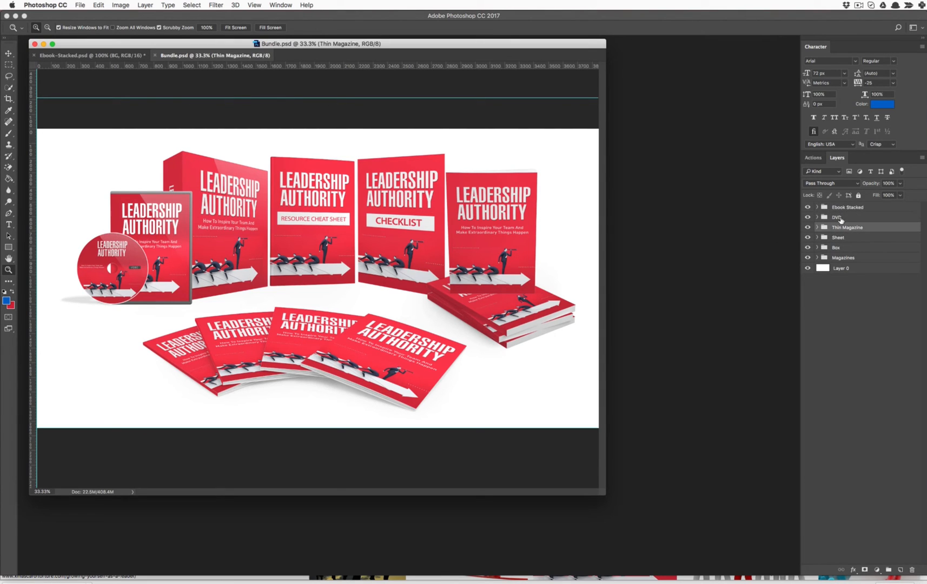
left_click(844, 209)
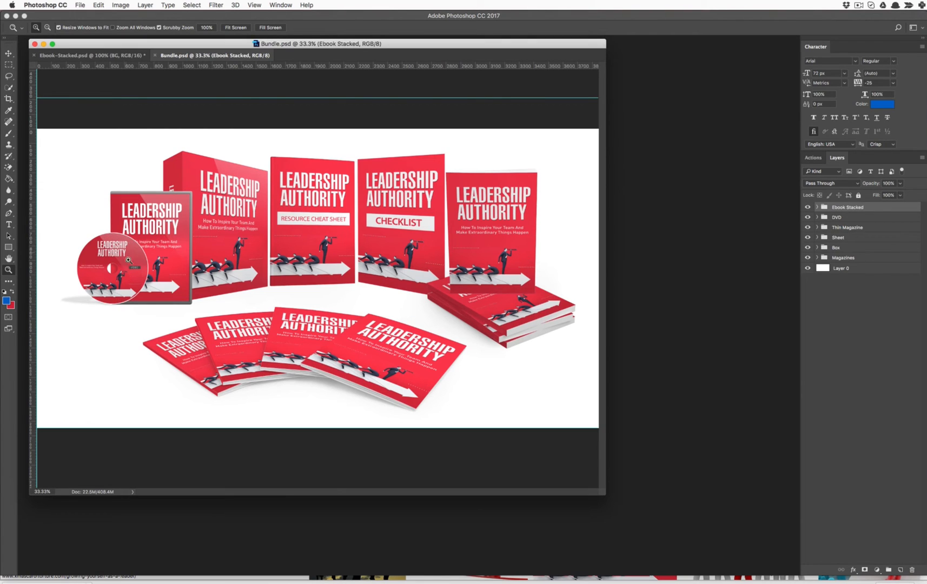
left_click(846, 231)
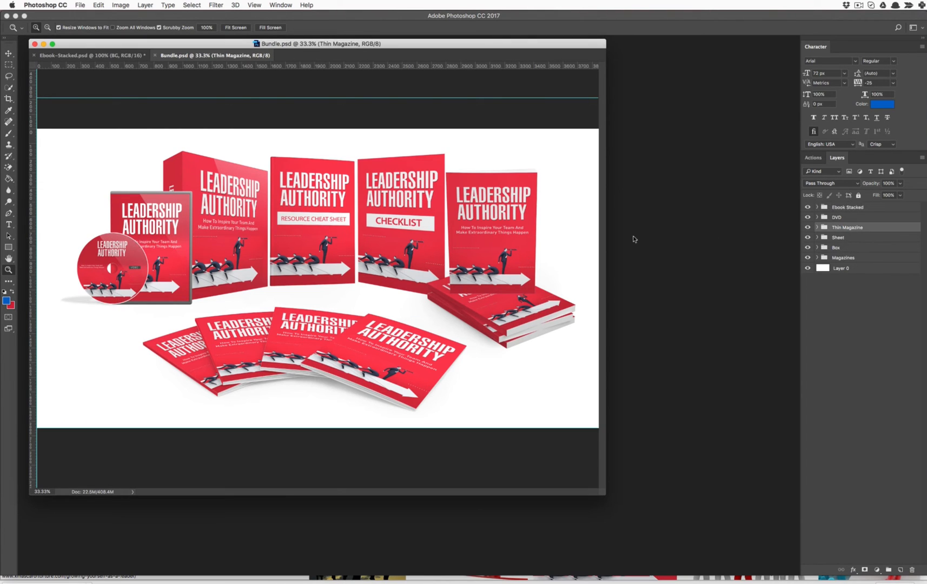
left_click(808, 230)
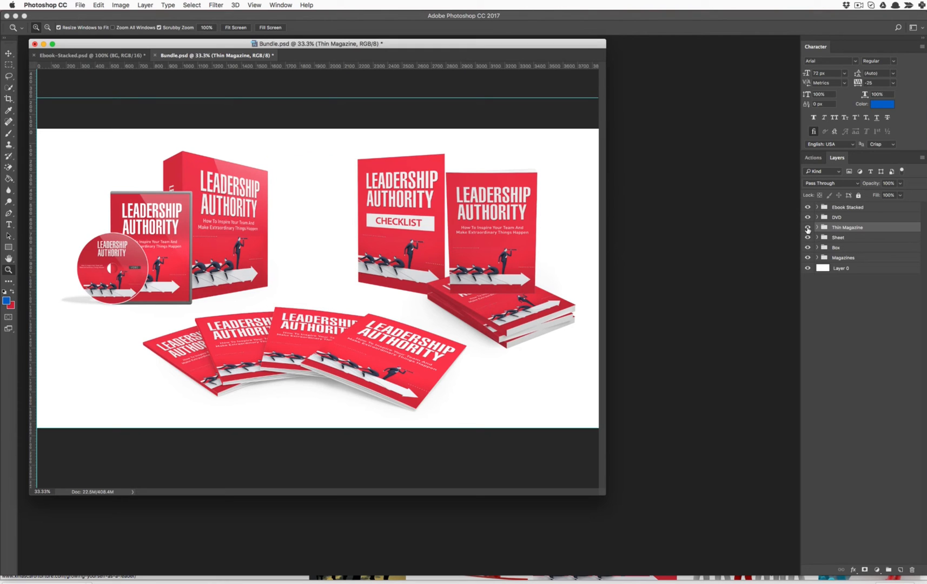
left_click(808, 230)
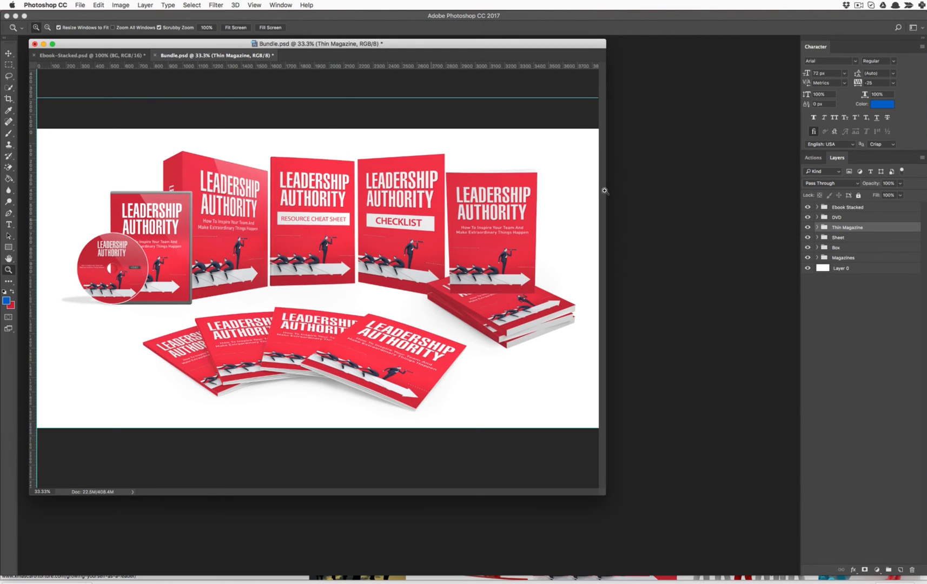
left_click(836, 240)
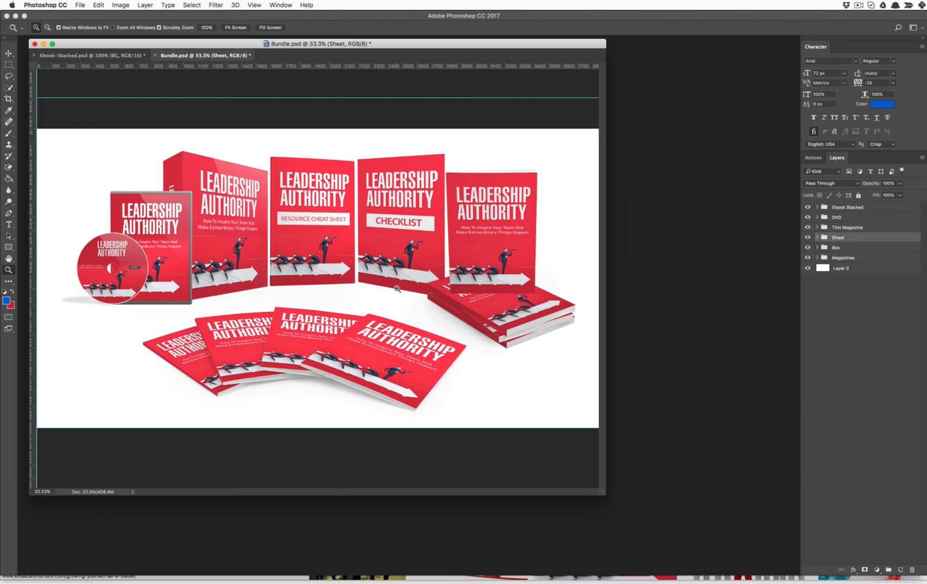
left_click(836, 248)
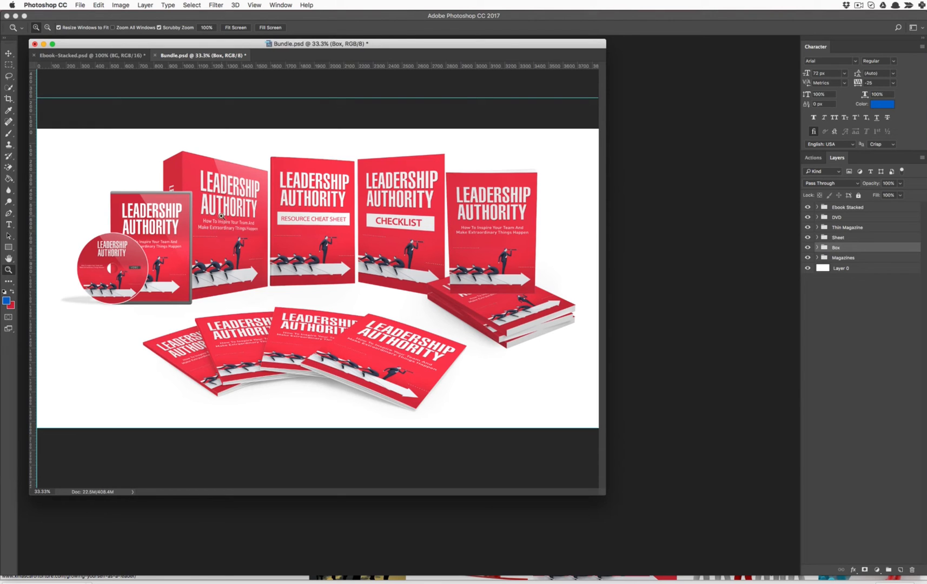
left_click(849, 259)
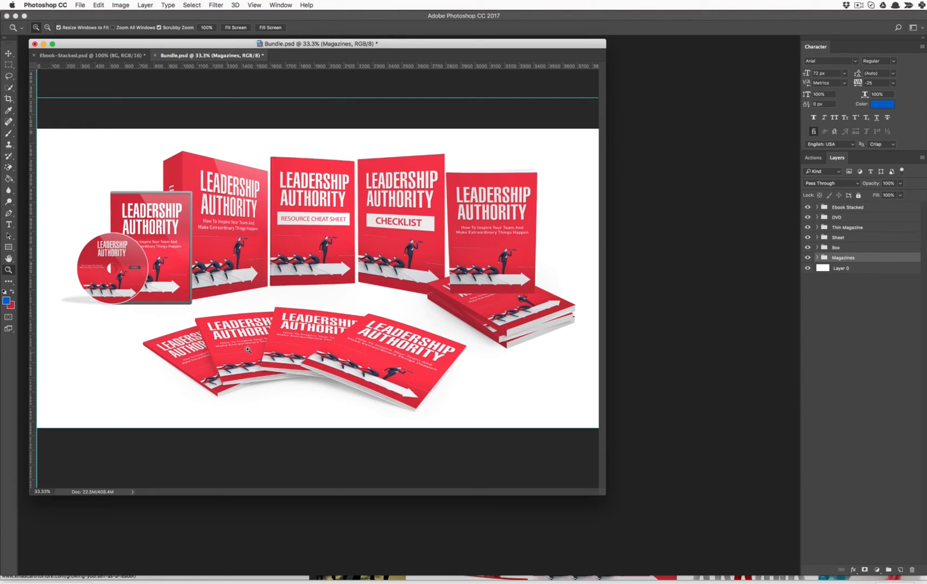
Expand the Ebook Stacked group in Bundle.psd, open the FRONT 1 smart object's contents, and float them in a separate window.
left_click(850, 208)
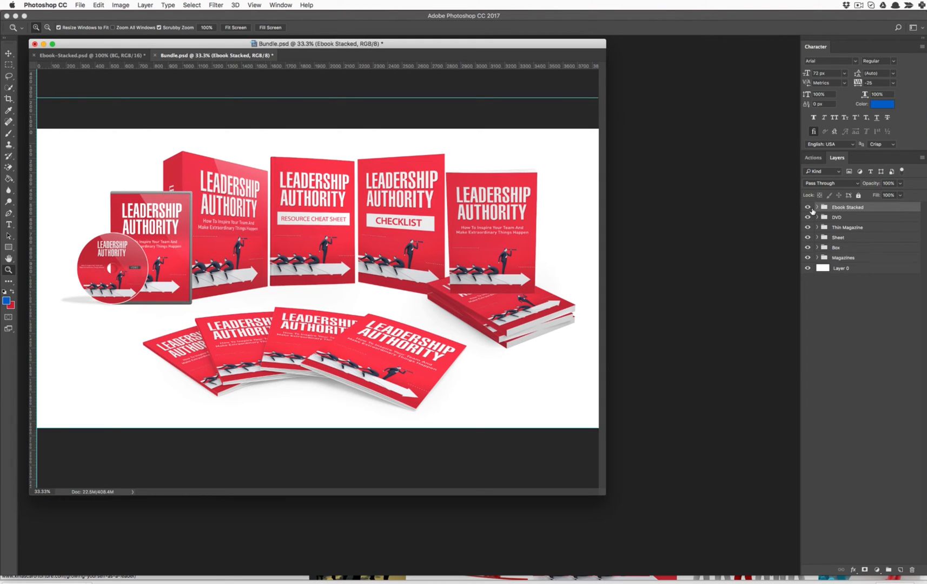
left_click(818, 207)
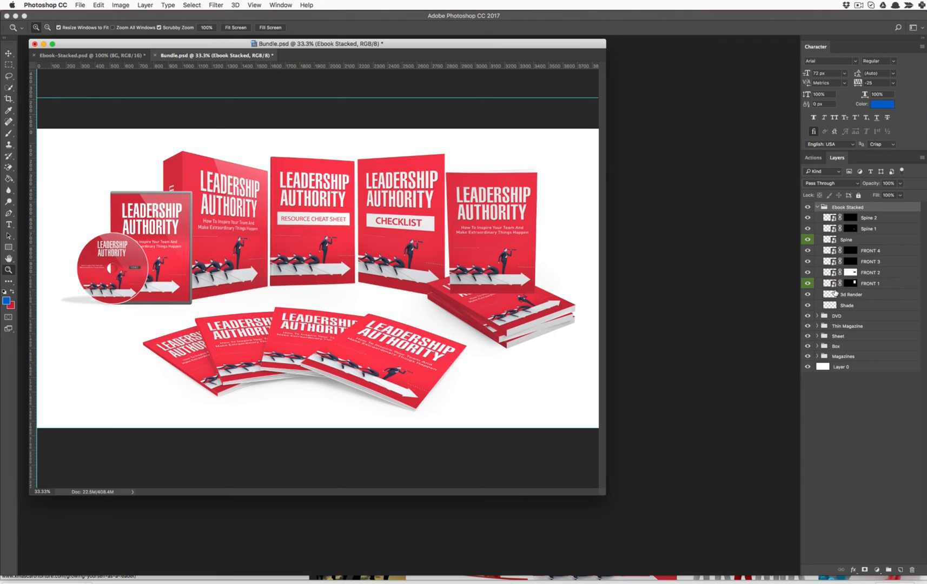
left_click(830, 285)
left_click(831, 244)
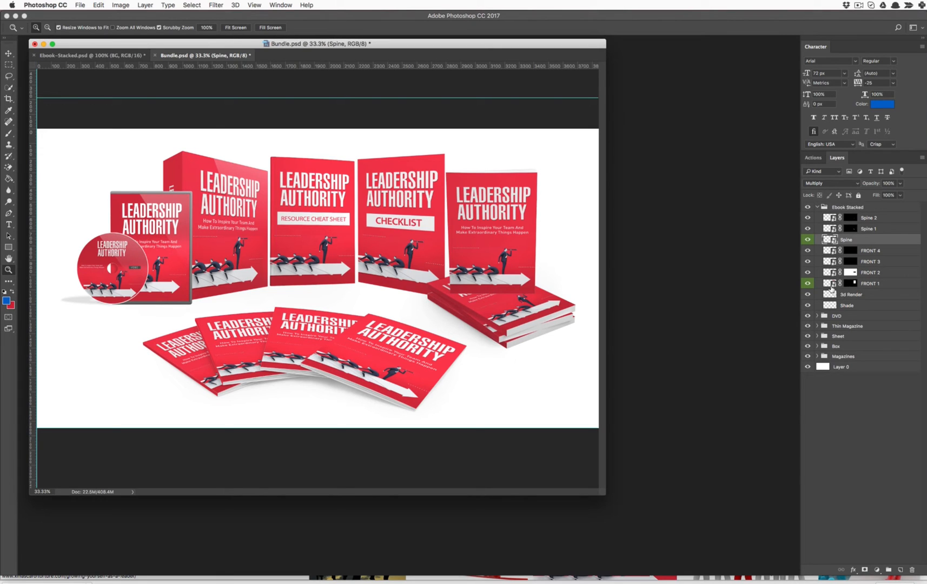
double_click(831, 284)
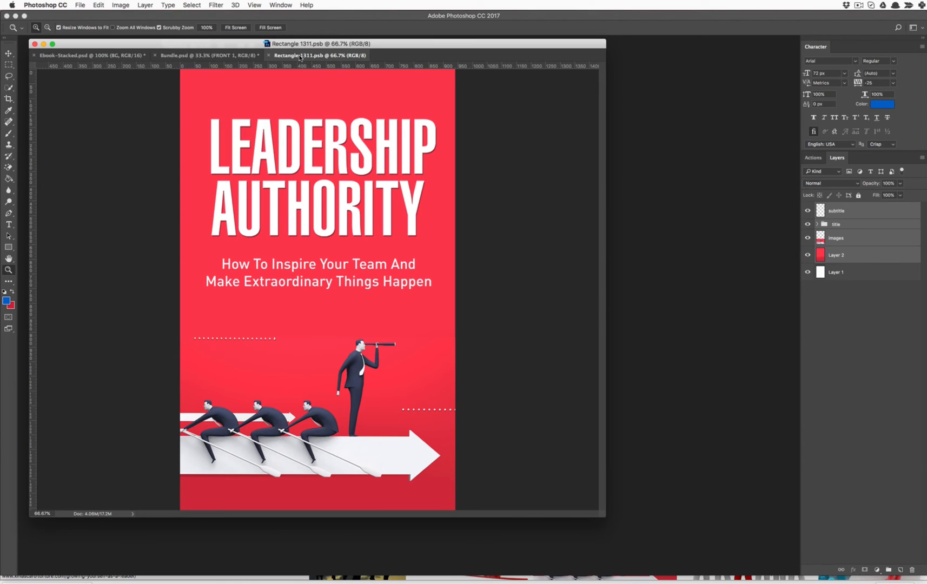
left_click_drag(302, 58, 314, 89)
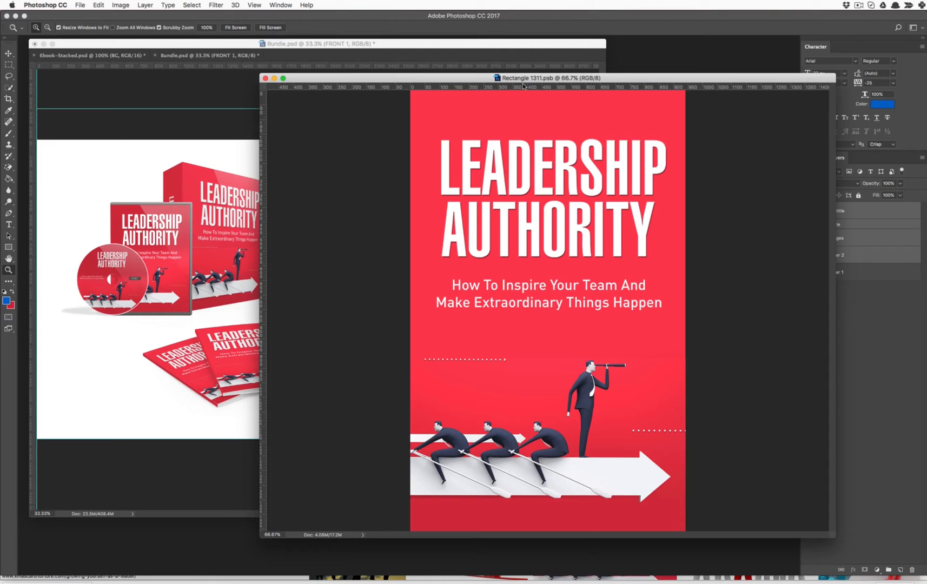
left_click_drag(523, 83, 487, 84)
Switch to Ebook-Stacked.psd and open the contents of the COVER (Edit this) smart object.
left_click(101, 56)
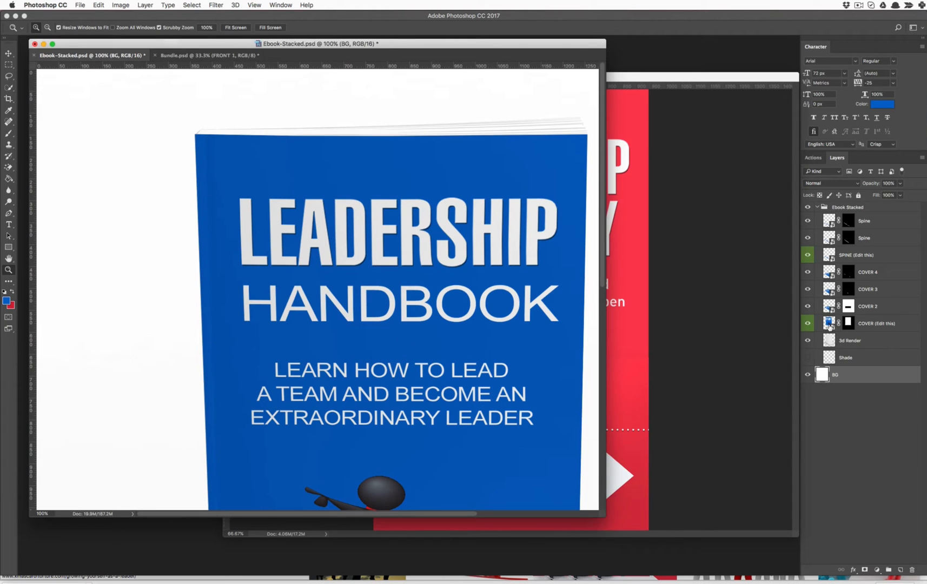
left_click(828, 324)
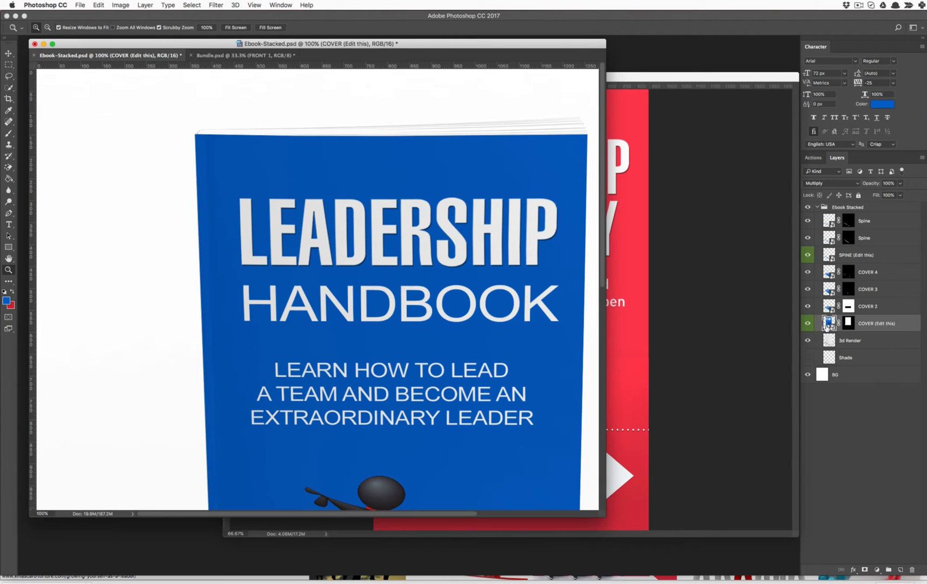
double_click(829, 325)
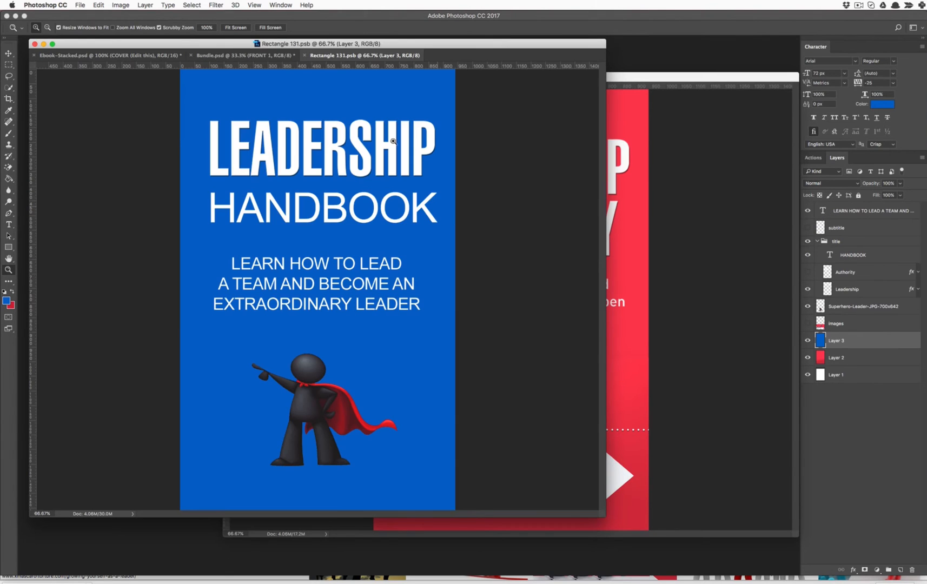
Narrow both document windows and arrange the blue Handbook cover and the red Authority cover side by side.
left_click(677, 159)
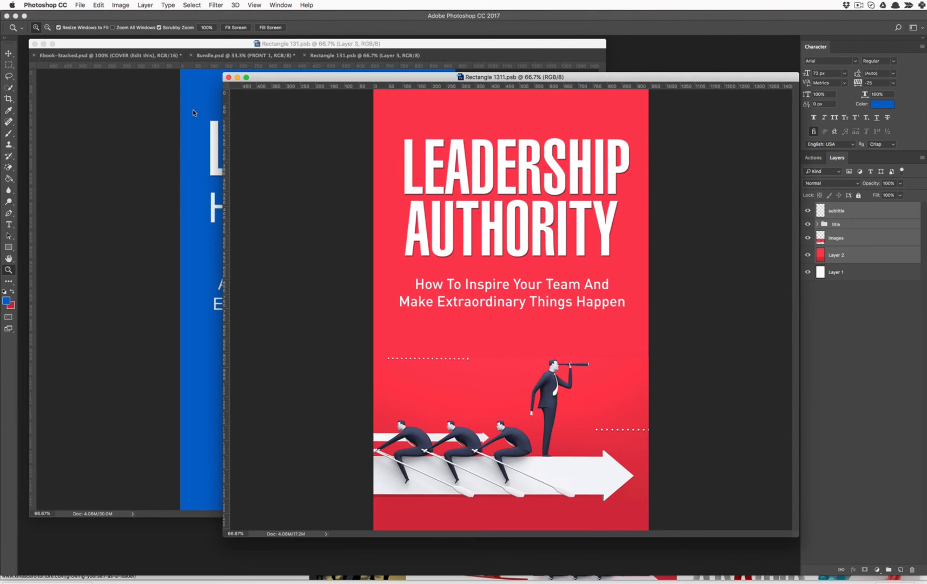
left_click_drag(222, 120, 468, 119)
mouse_move(509, 76)
left_mouse_down()
mouse_move(501, 78)
mouse_move(513, 95)
mouse_move(521, 76)
left_mouse_up()
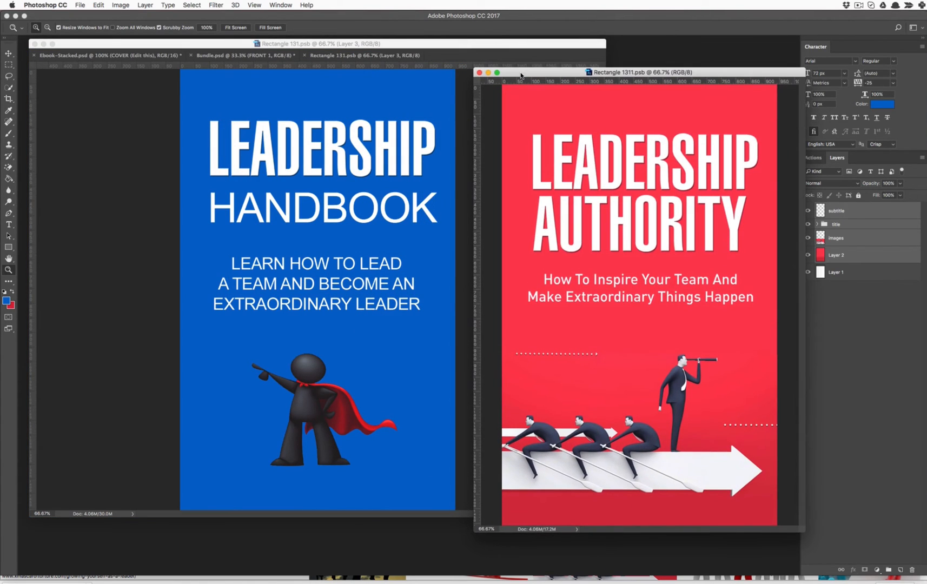
left_click(605, 61)
left_click_drag(607, 58, 419, 57)
left_click_drag(669, 74, 624, 61)
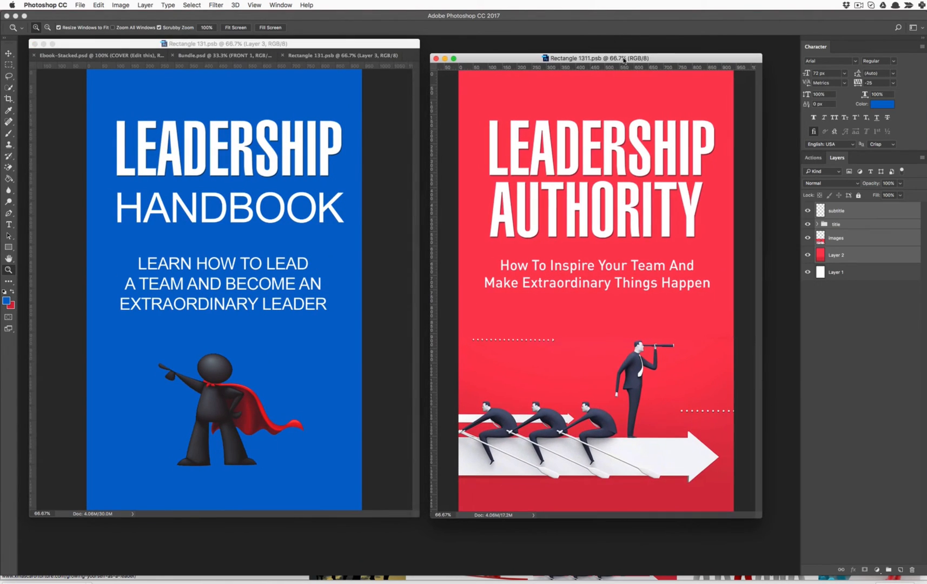
In the blue cover document, select all layers from Layer 3 up to the "LEARN HOW TO LEAD A TEAM AND..." text layer.
left_click(197, 190)
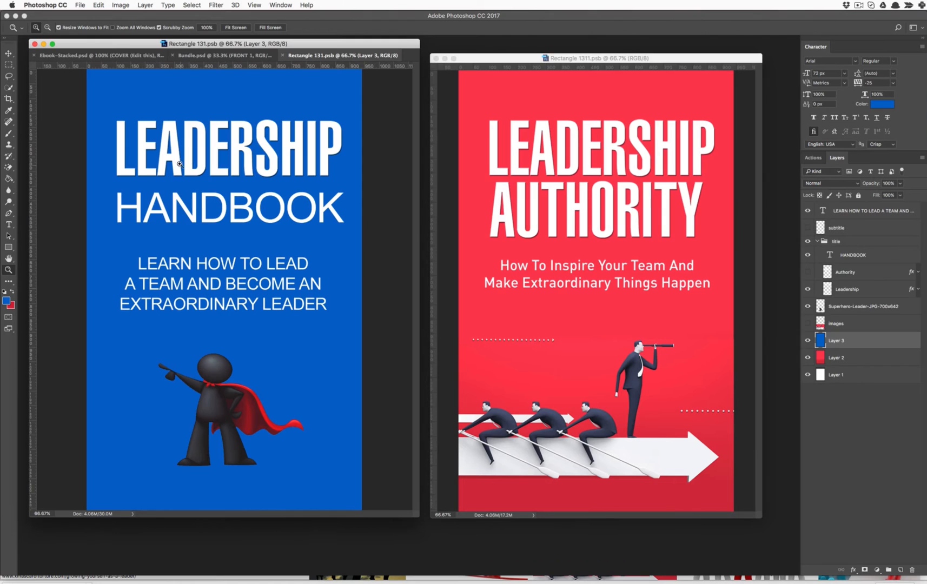
left_click(573, 291)
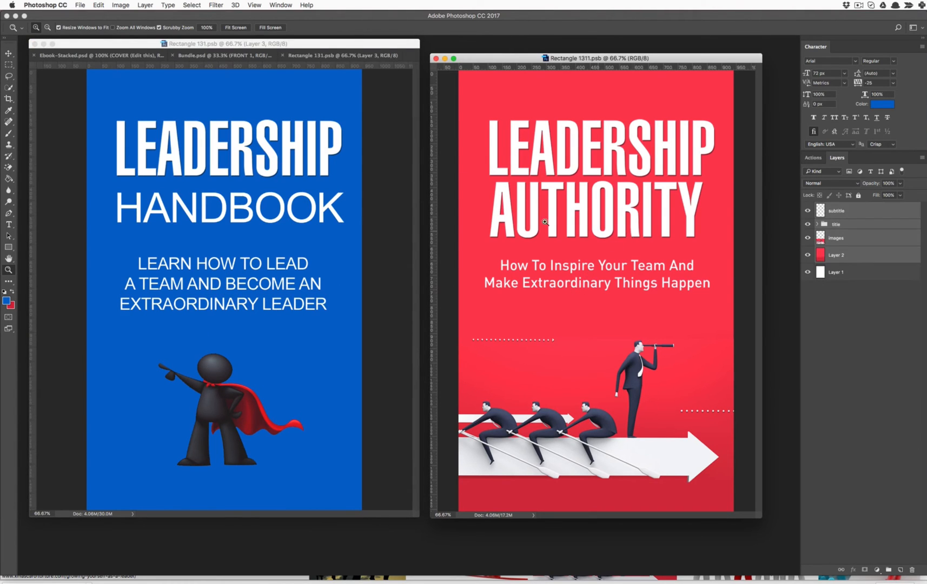
left_click(355, 219)
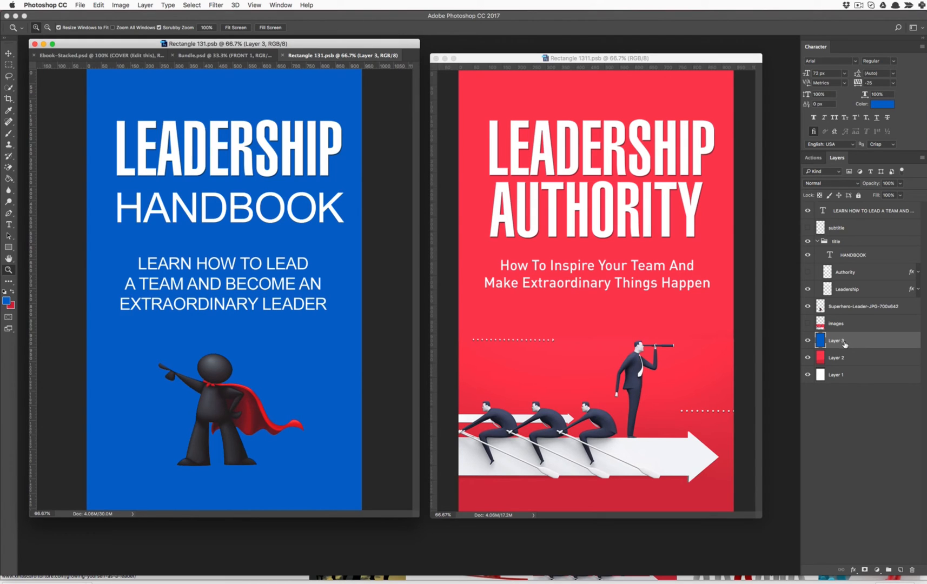
left_click(847, 211, "shift")
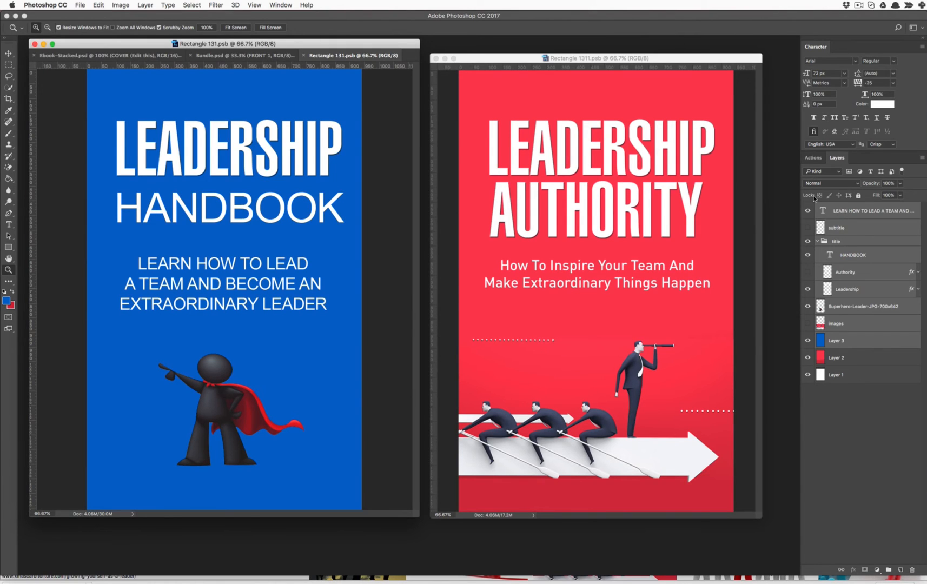
Delete the subtitle, title, images and Layer 2 layers from the red cover document, Rectangle 1311.psb, keeping Layer 1.
left_click(522, 61)
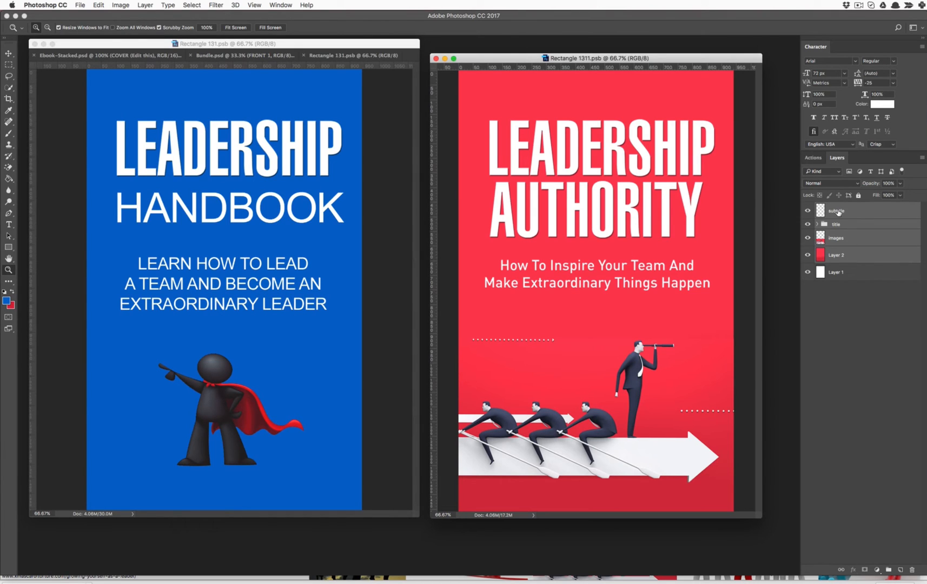
left_click(836, 256)
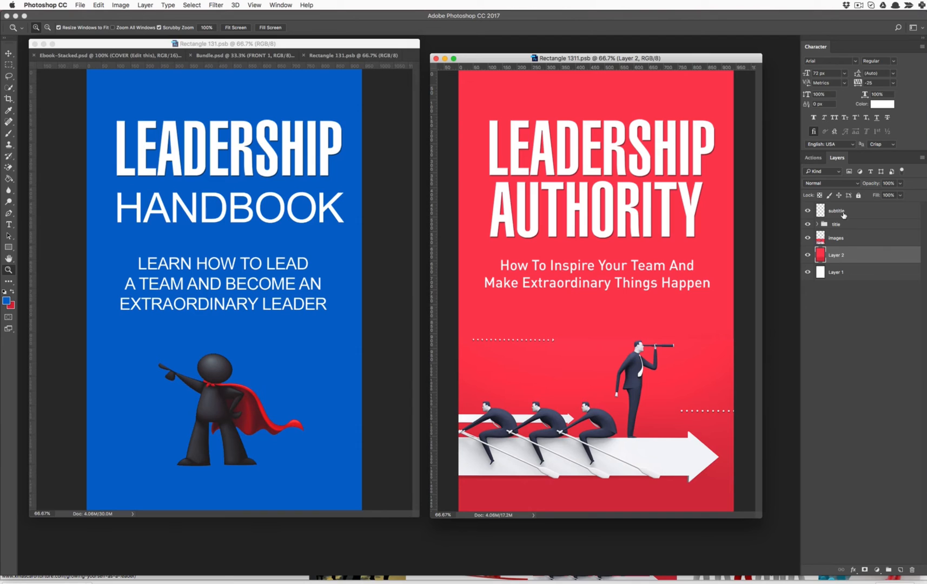
left_click(843, 212, "shift")
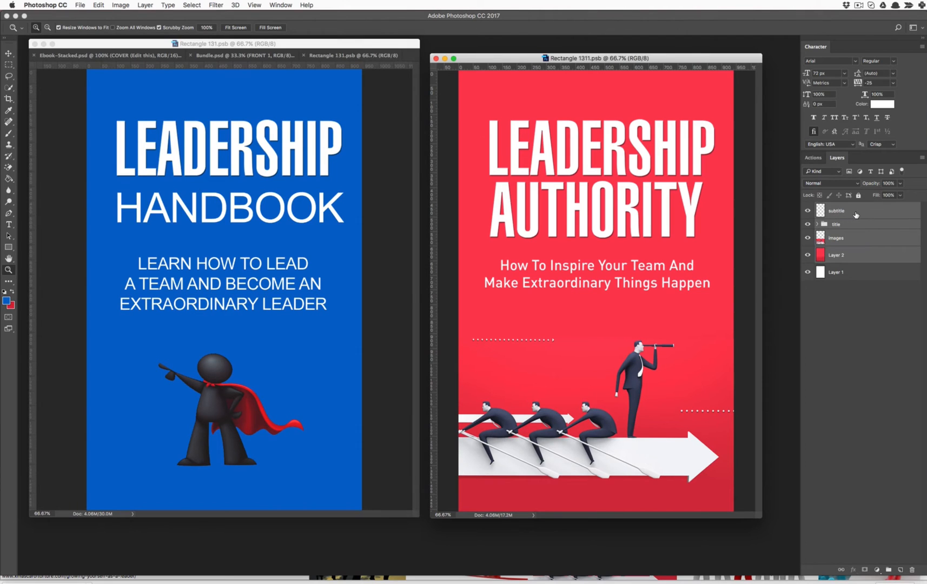
left_click_drag(852, 214, 912, 569)
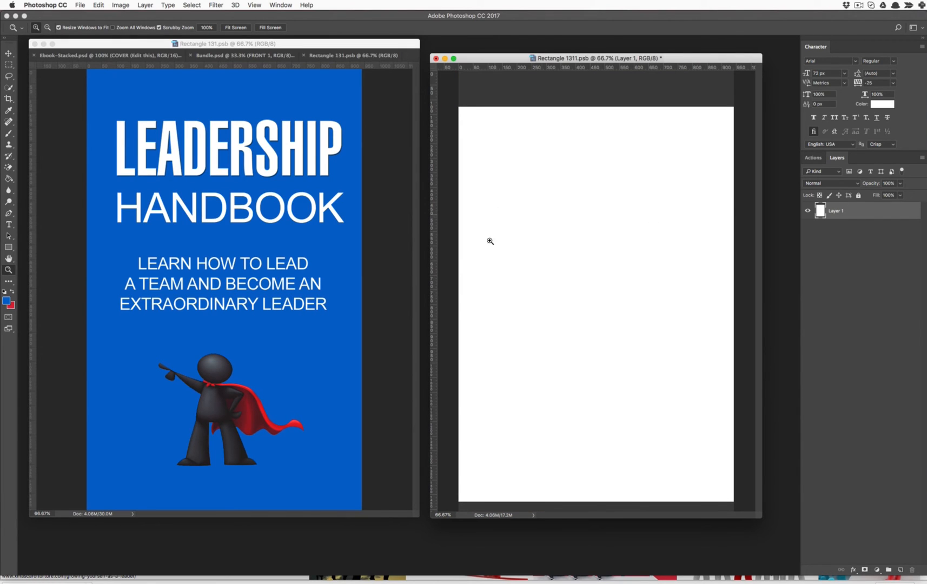
With the Move tool, copy the selected blue cover layers from Rectangle 131.psb into the emptied Rectangle 1311.psb.
left_click(9, 53)
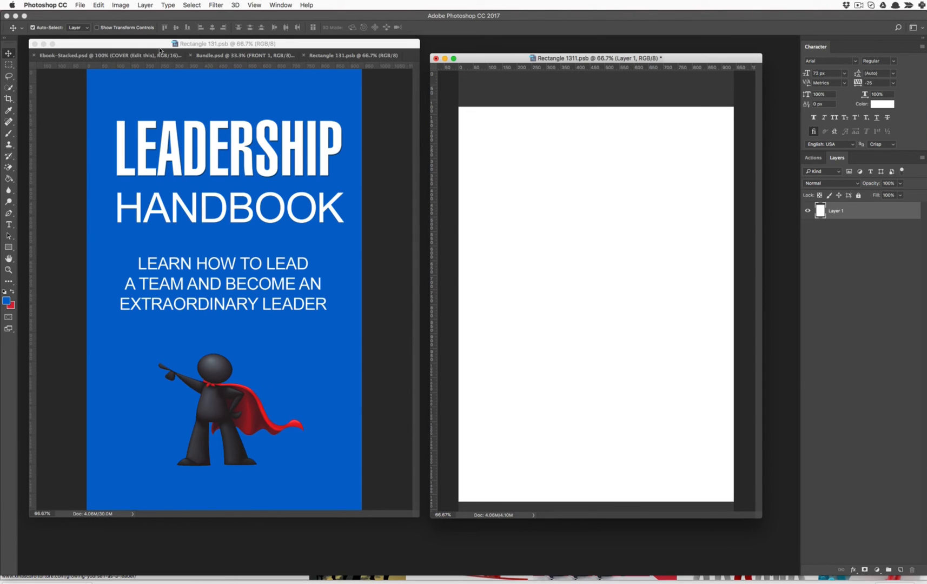
left_click(267, 173)
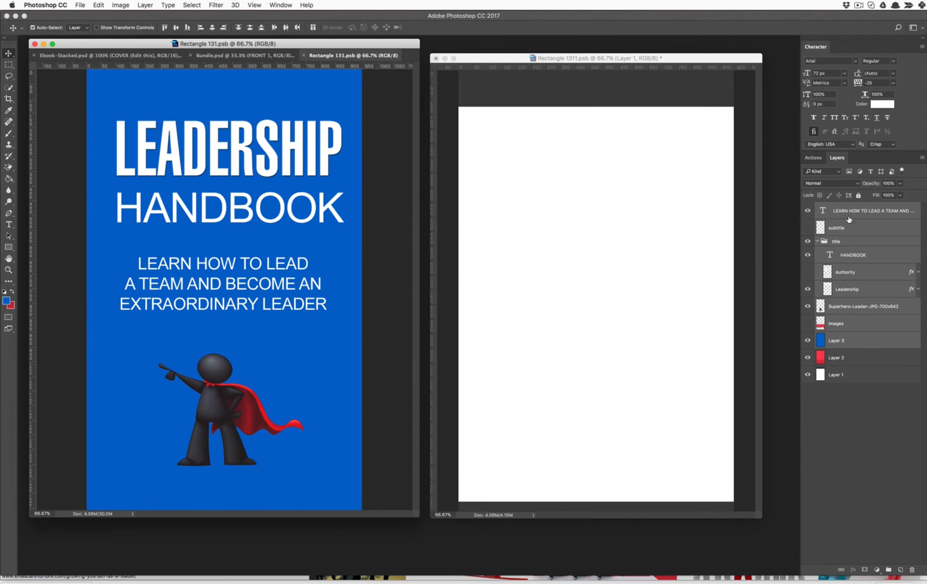
left_click_drag(876, 212, 636, 291)
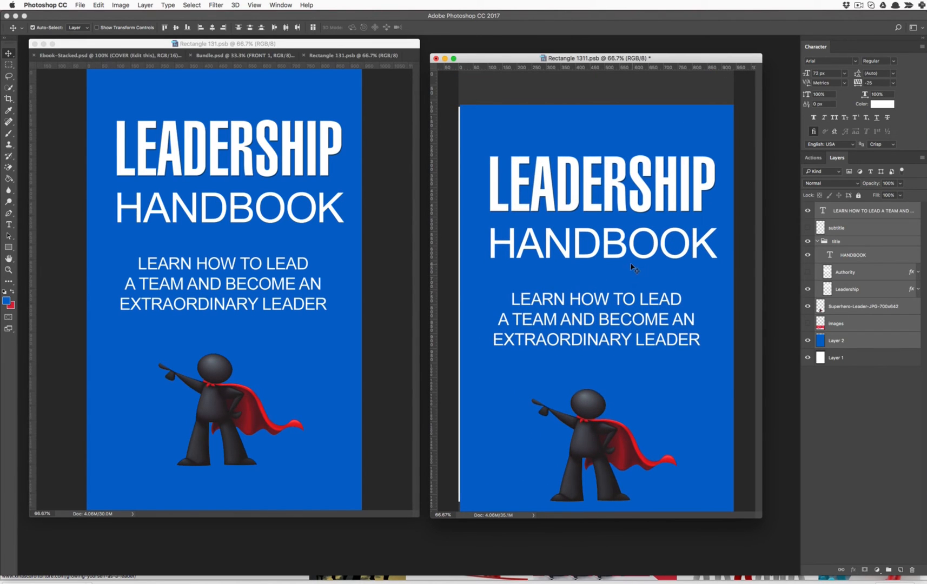
Enlarge and reposition the Rectangle 1311.psb window, and shift the copied artwork up to the canvas's upper-left edges.
left_click_drag(762, 517, 869, 583)
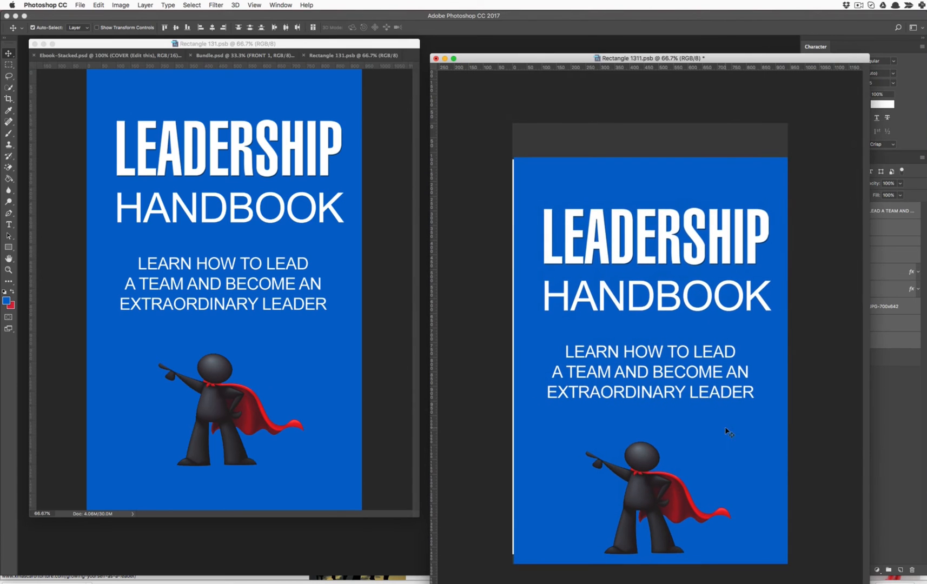
left_click_drag(709, 419, 701, 383)
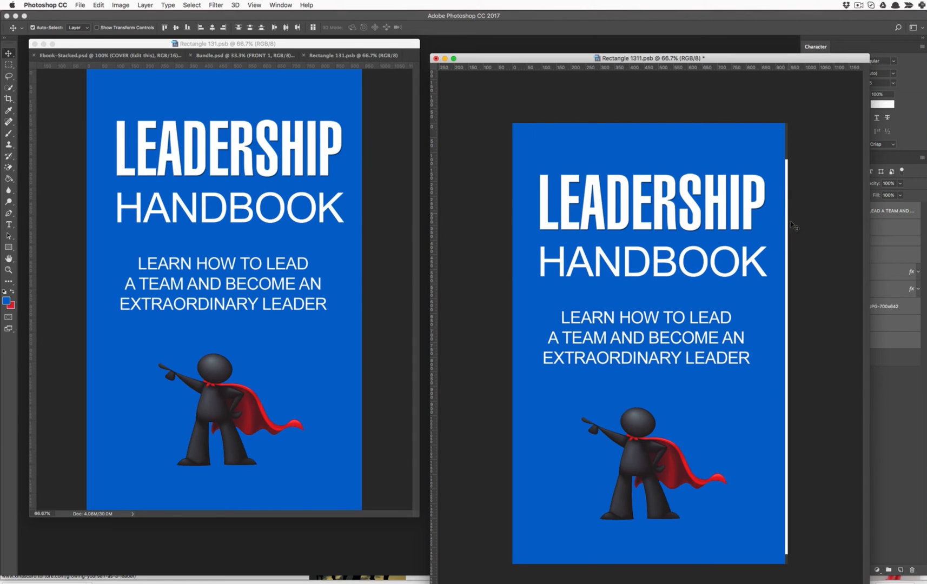
left_click_drag(744, 58, 653, 50)
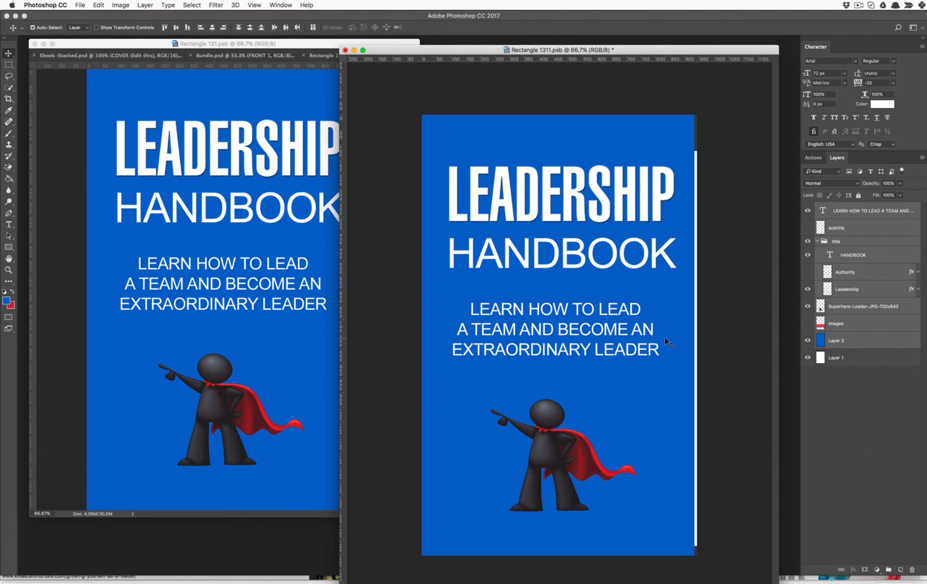
Scale the copied blue cover artwork in Rectangle 1311.psb to about 101% so it covers the canvas's white strip.
key("super+t")
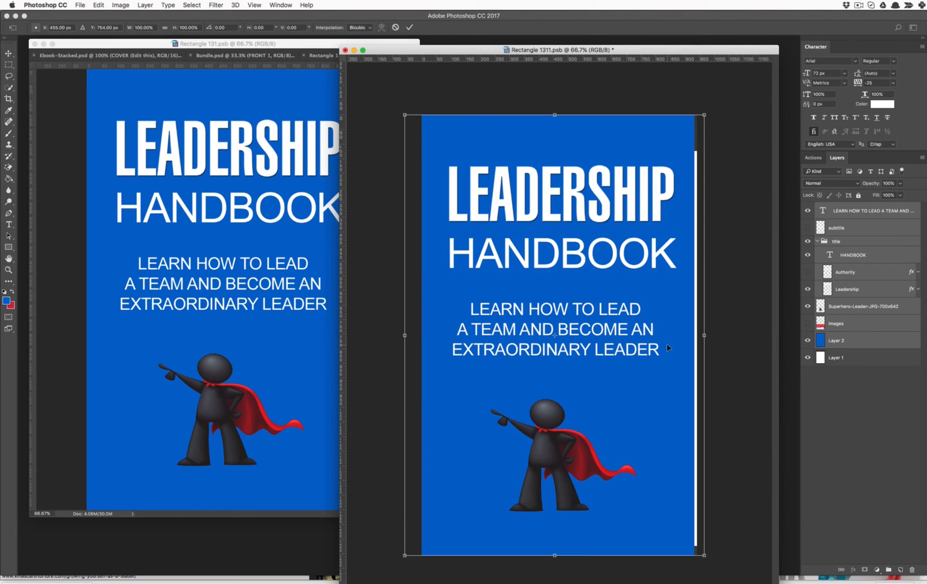
left_click_drag(670, 425, 626, 424)
mouse_move(604, 477)
left_mouse_down()
mouse_move(629, 475)
mouse_move(620, 479)
left_mouse_up()
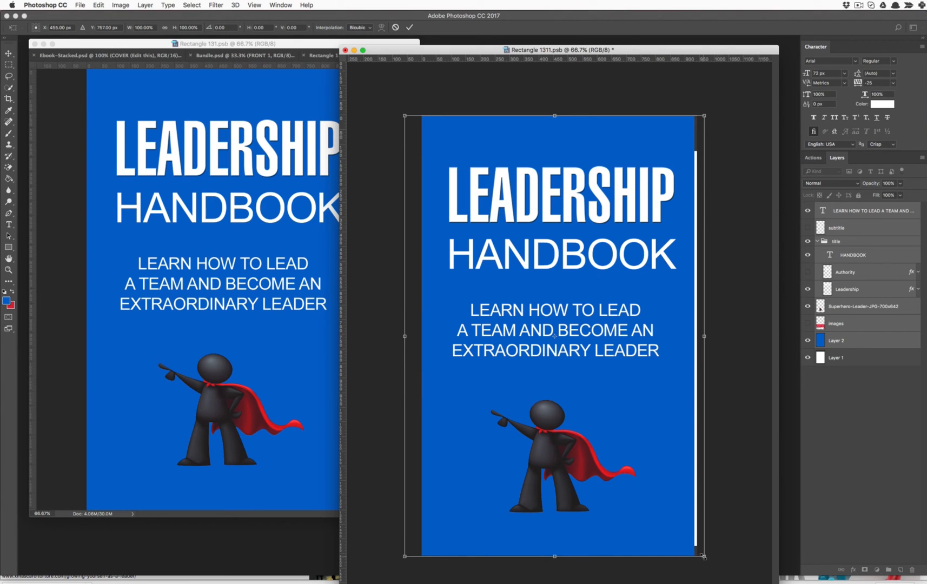
left_click_drag(706, 558, 709, 561)
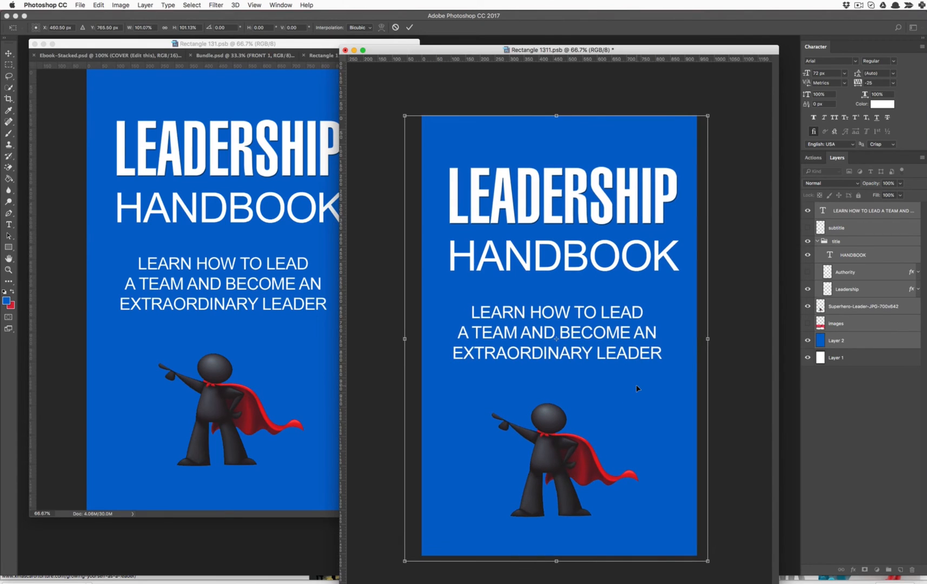
key("Return")
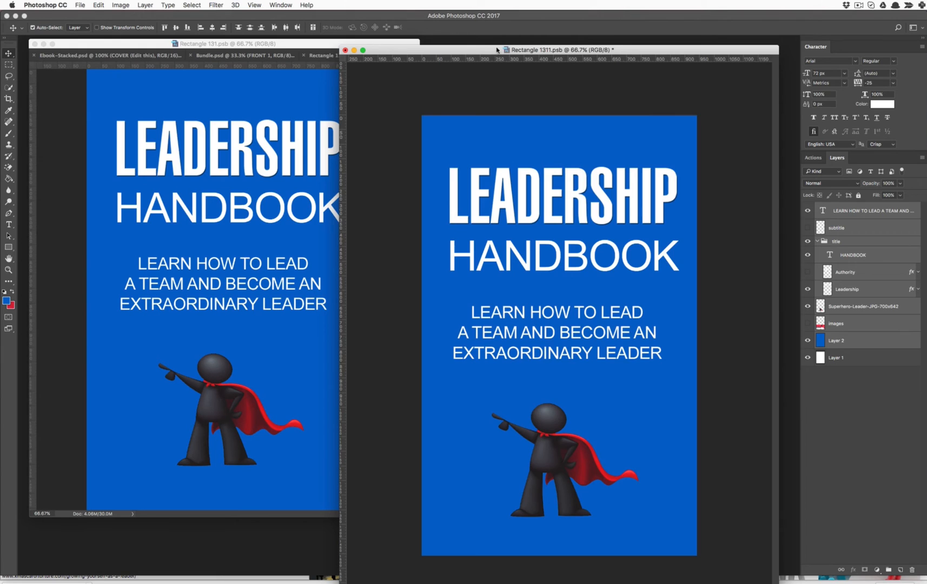
Save and close Rectangle 1311.psb, then bring up Bundle.psd and enlarge its window to show the whole bundle.
left_click(79, 5)
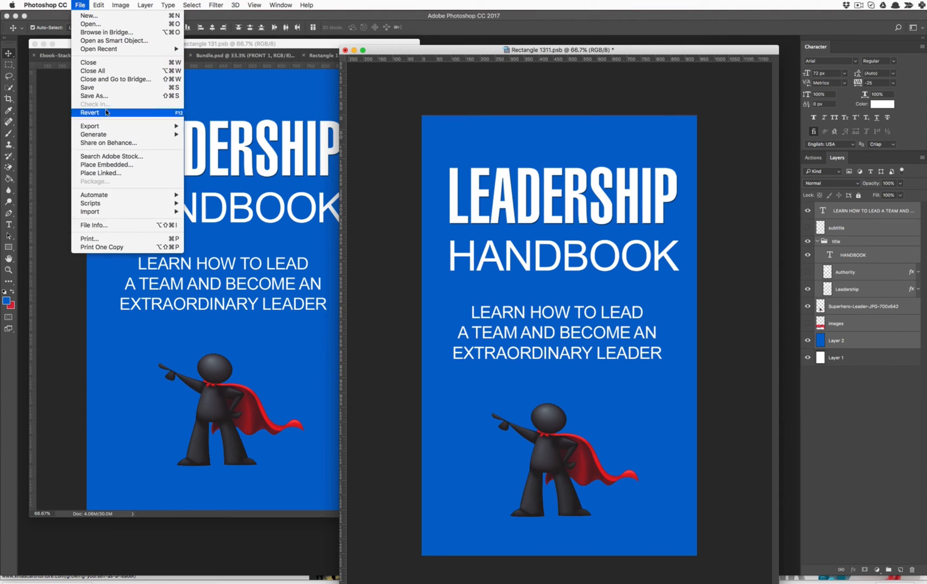
left_click(100, 91)
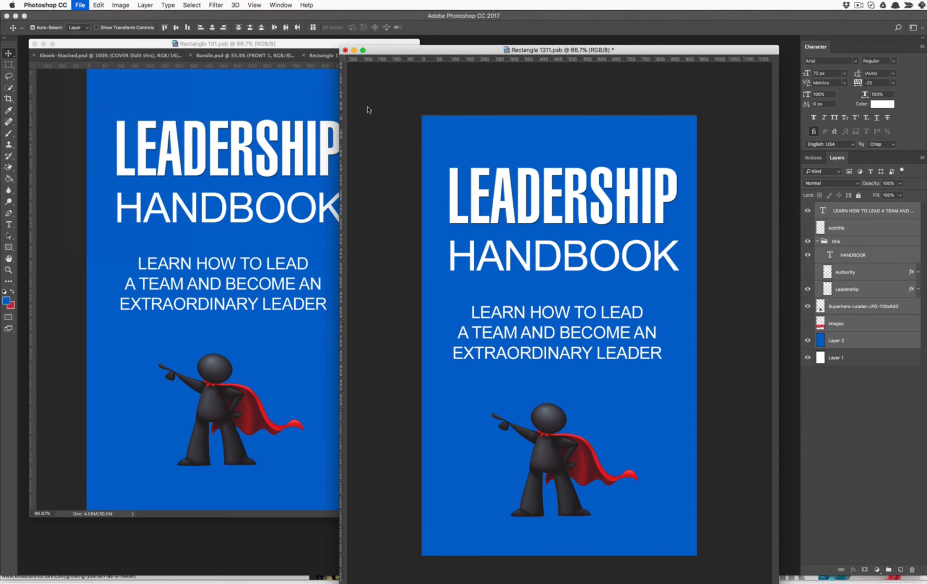
left_click(346, 51)
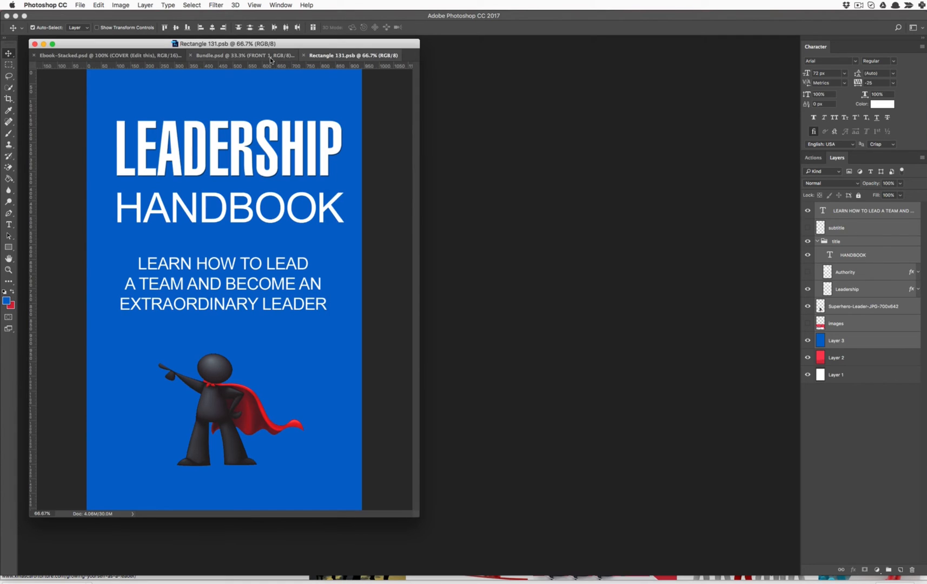
left_click(238, 56)
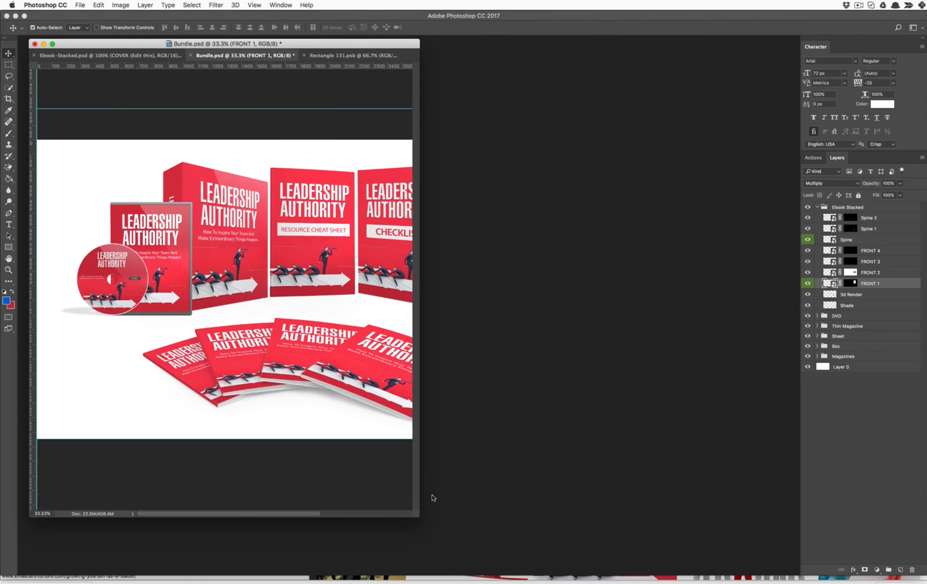
left_click_drag(420, 517, 665, 523)
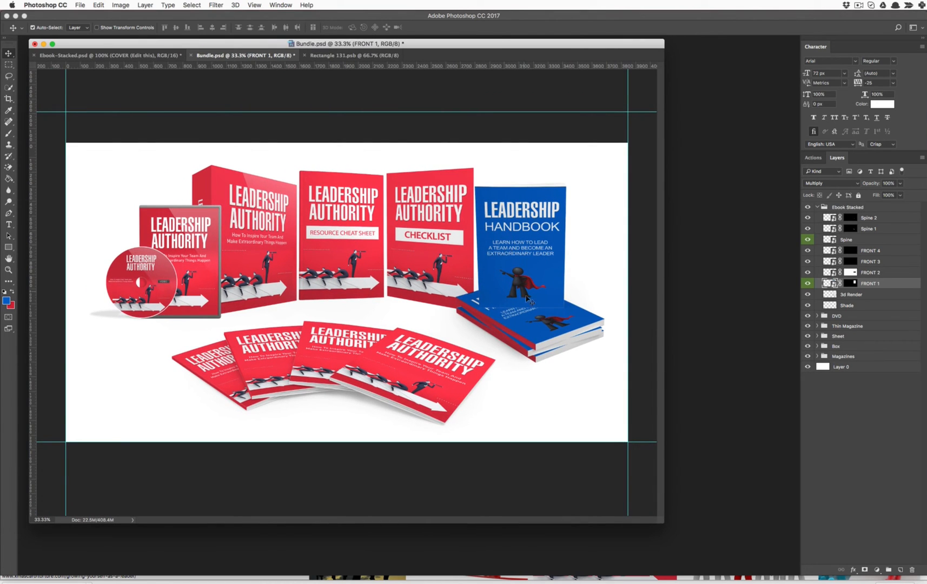
Open the Spine smart object of the Ebook Stacked group for a look, and close it without changes.
left_click(508, 334)
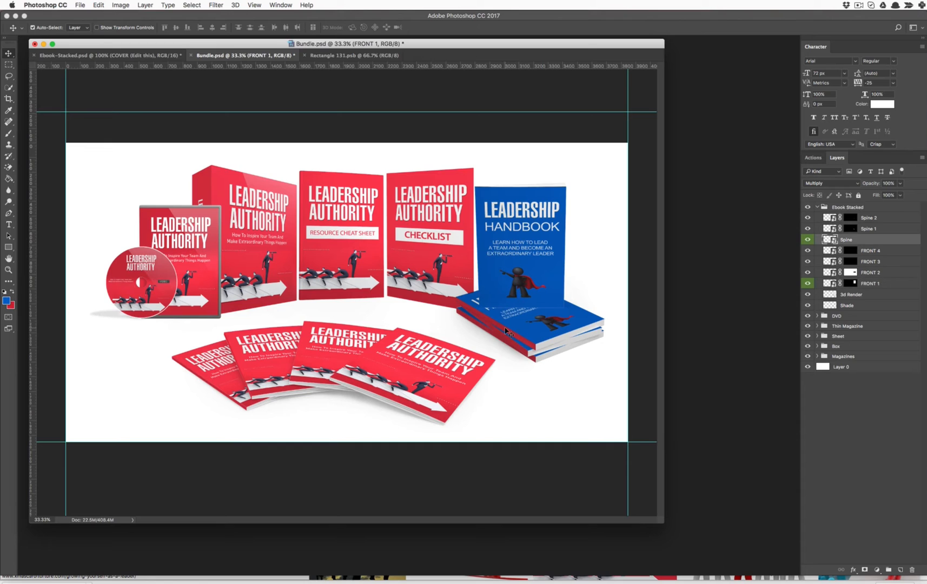
double_click(829, 242)
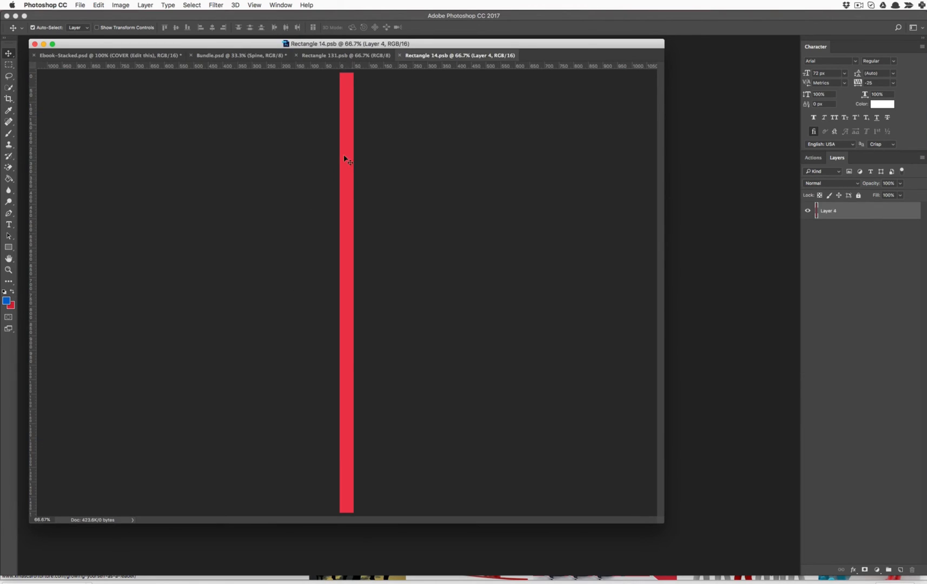
left_click(401, 55)
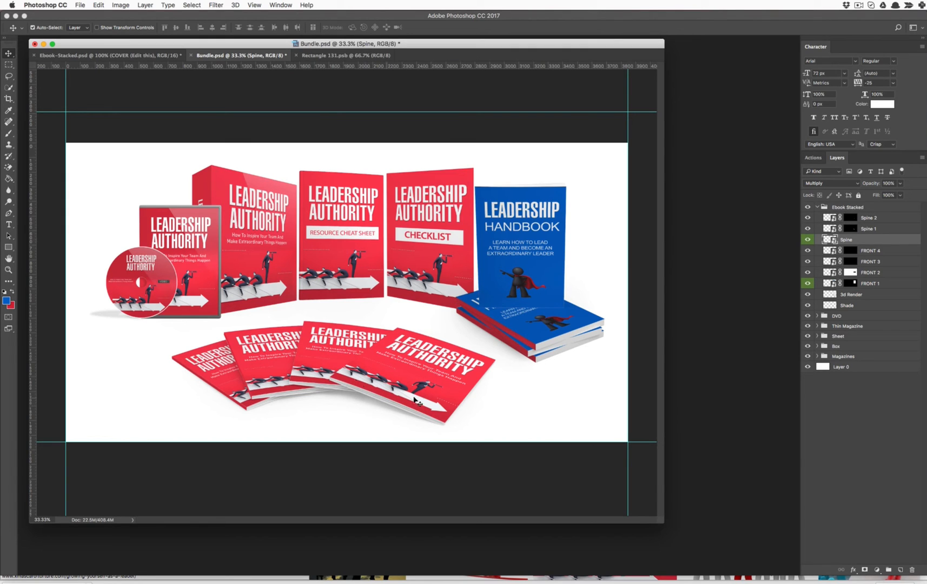
Locate the front magazine's FRONT 1 layer inside the Magazines group of Bundle.psd.
left_click(382, 366)
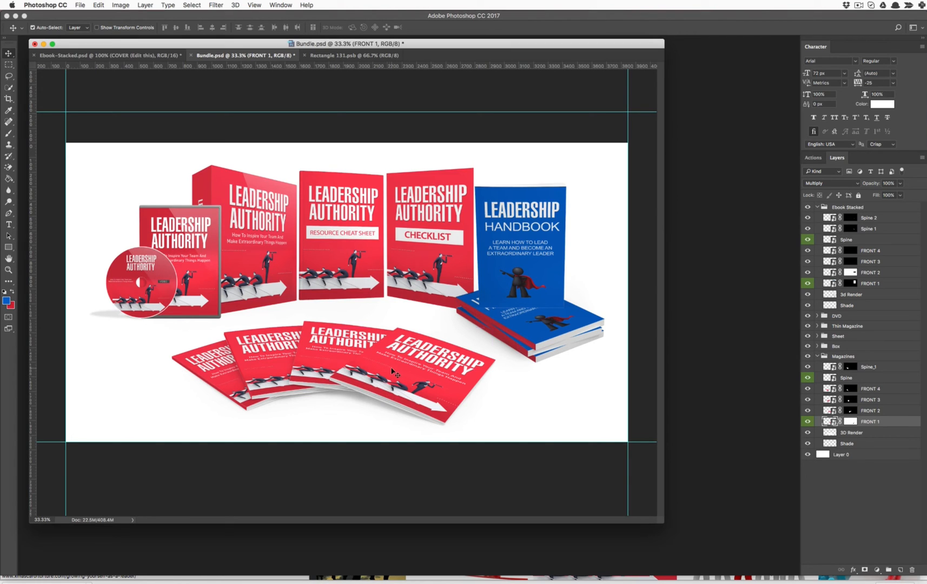
key("super+z")
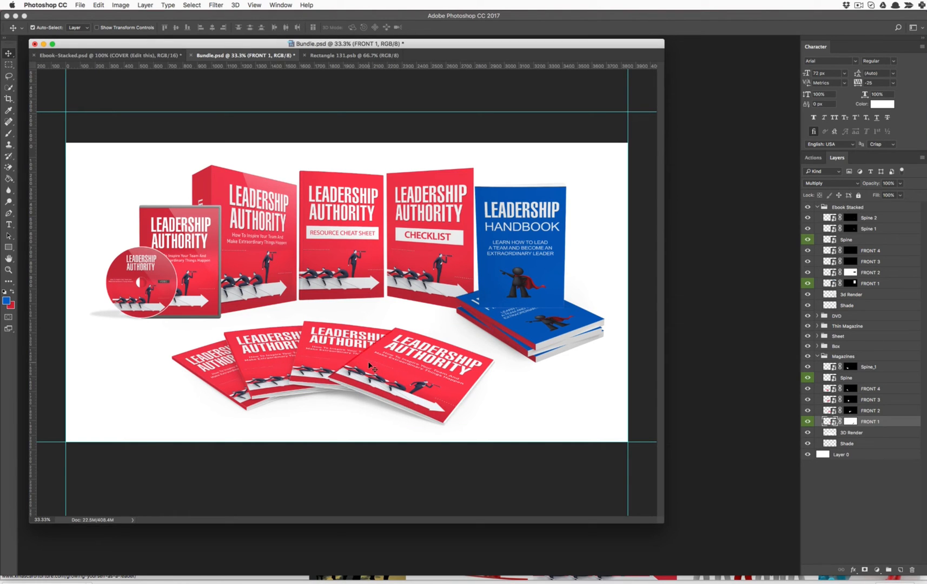
key("super+z")
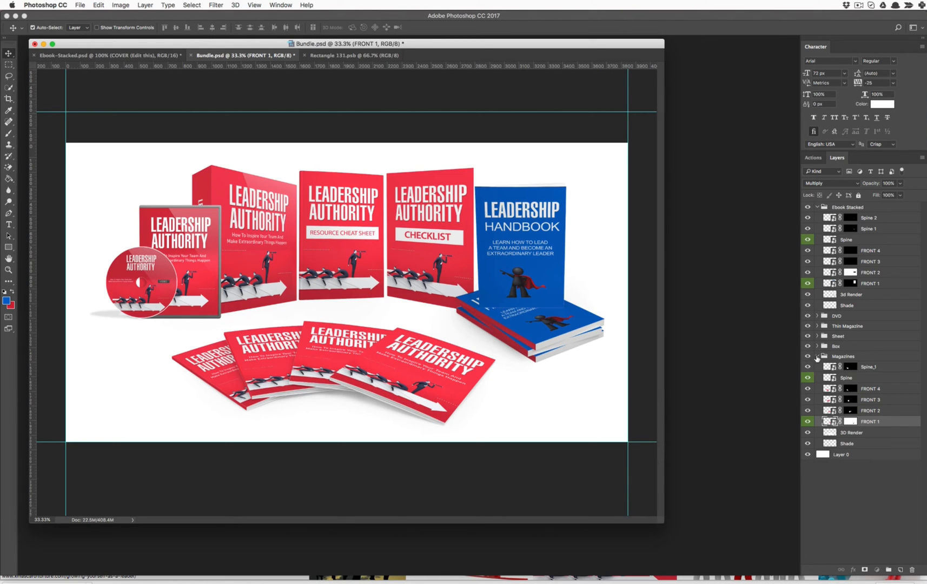
left_click(817, 358)
left_click(817, 358)
left_click(818, 356)
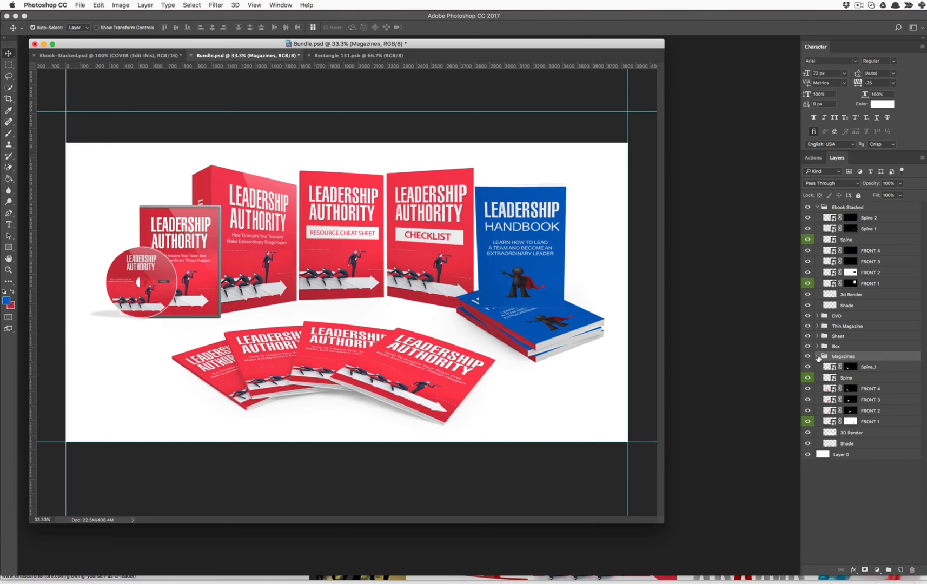
Open the Magazines group's FRONT 1 smart object, float Rectangle 1312.psb in its own window, and bring Bundle.psd back to the front.
double_click(854, 420)
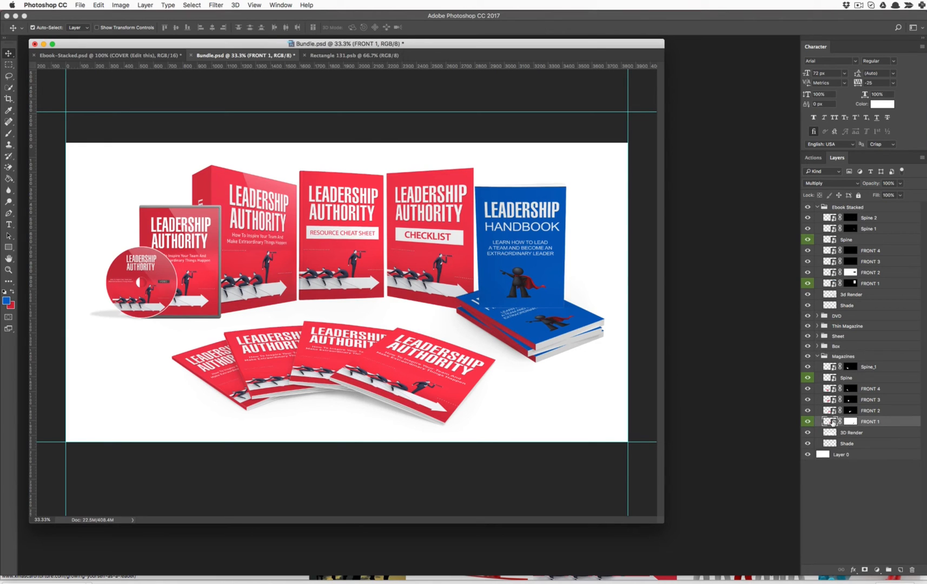
left_click_drag(438, 58, 887, 59)
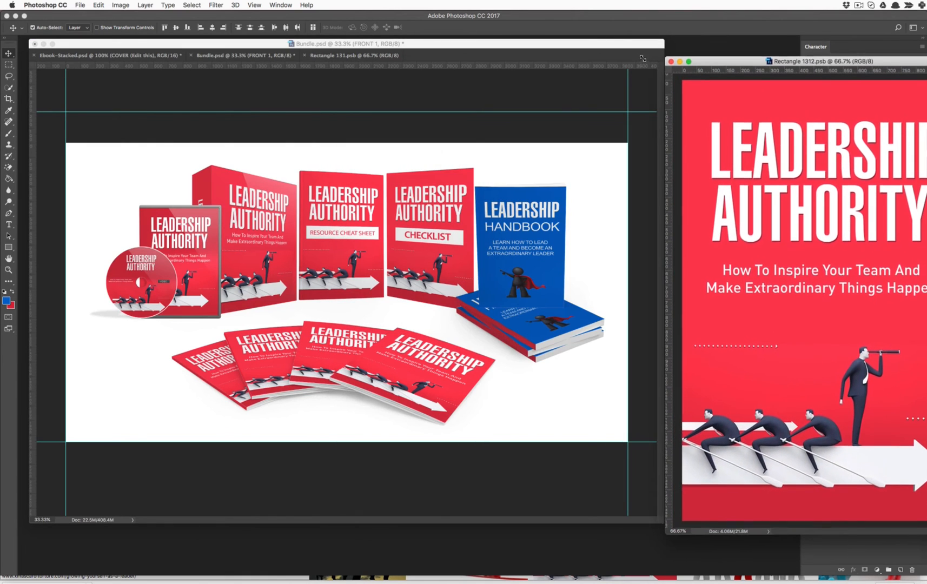
left_click_drag(757, 61, 544, 67)
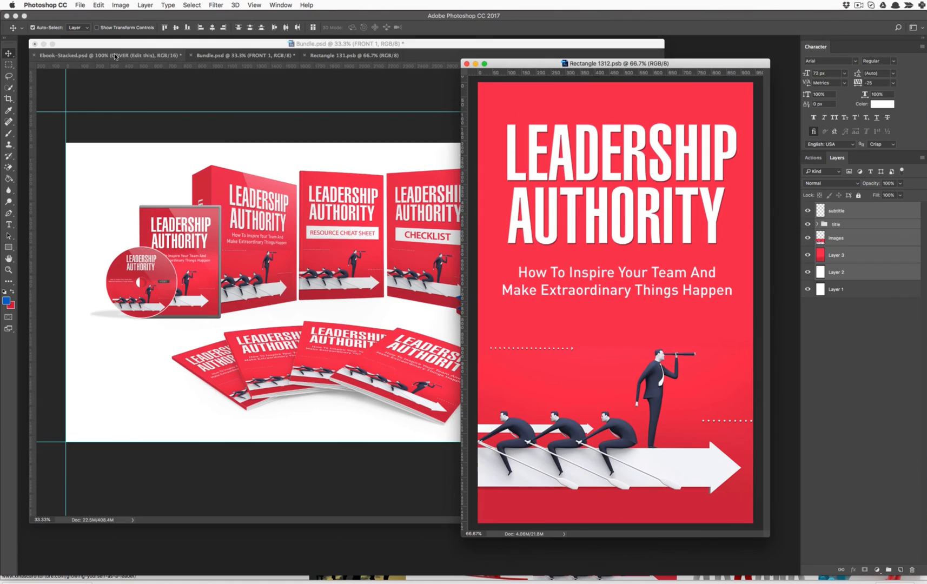
left_click(244, 55)
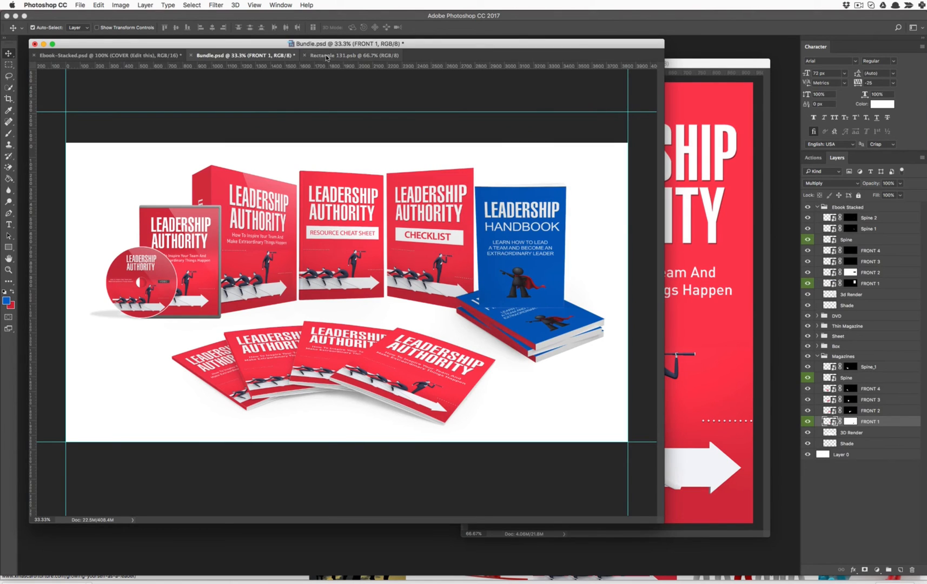
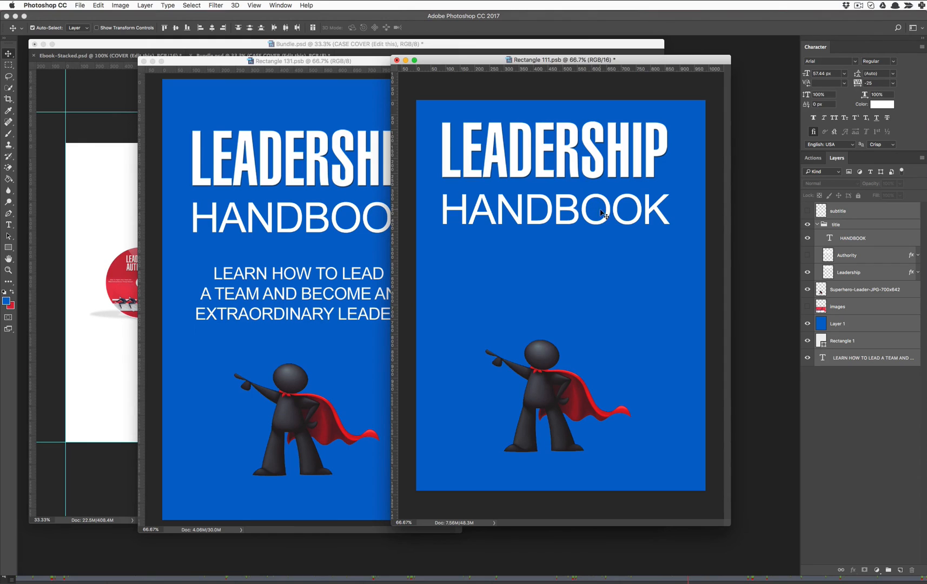
In Rectangle 111.psb, undo the artwork shift and move the "LEARN HOW TO LEAD A TEAM AND..." text layer directly above the title group.
mouse_move(621, 156)
left_mouse_down()
mouse_move(584, 182)
mouse_move(638, 158)
mouse_move(630, 159)
left_mouse_up()
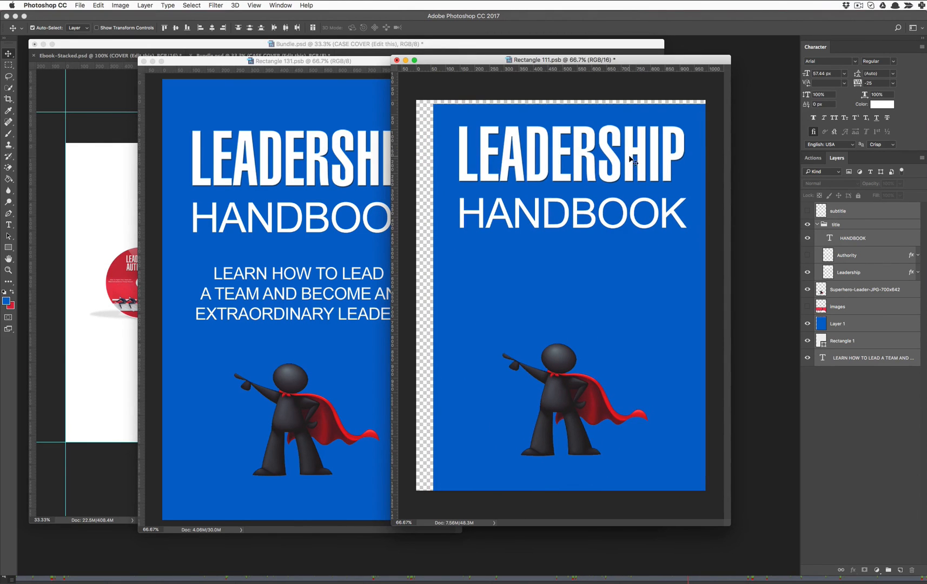
key("super+z")
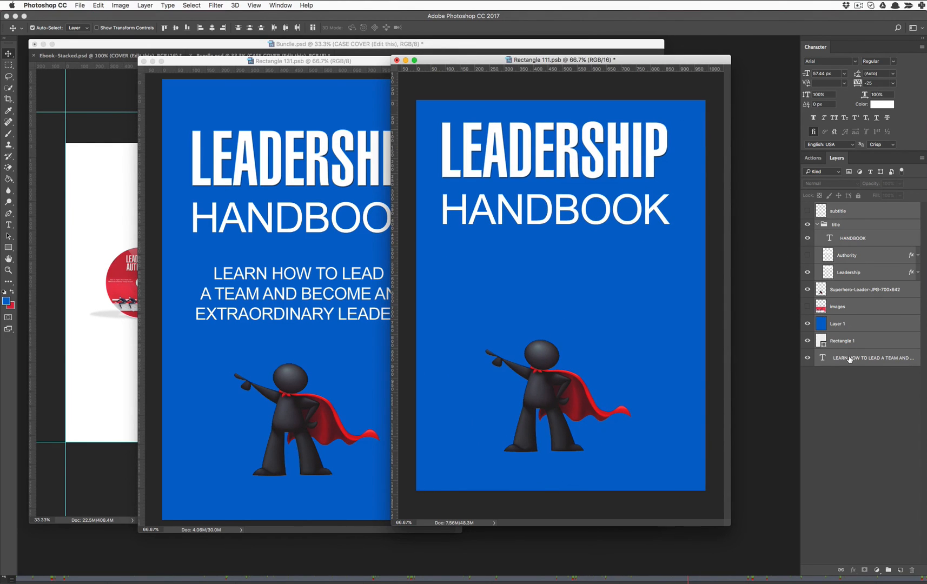
left_click(850, 358)
left_click_drag(851, 361, 833, 223)
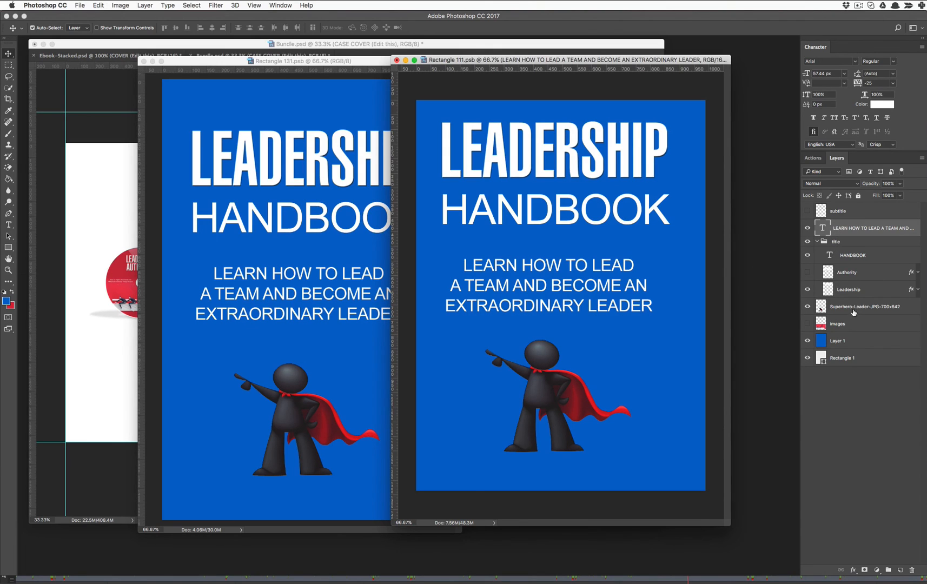
Select the subtitle text and title layers, shrink them slightly and centre them above the superhero, and nudge the superhero slightly right.
left_click(849, 290, "shift")
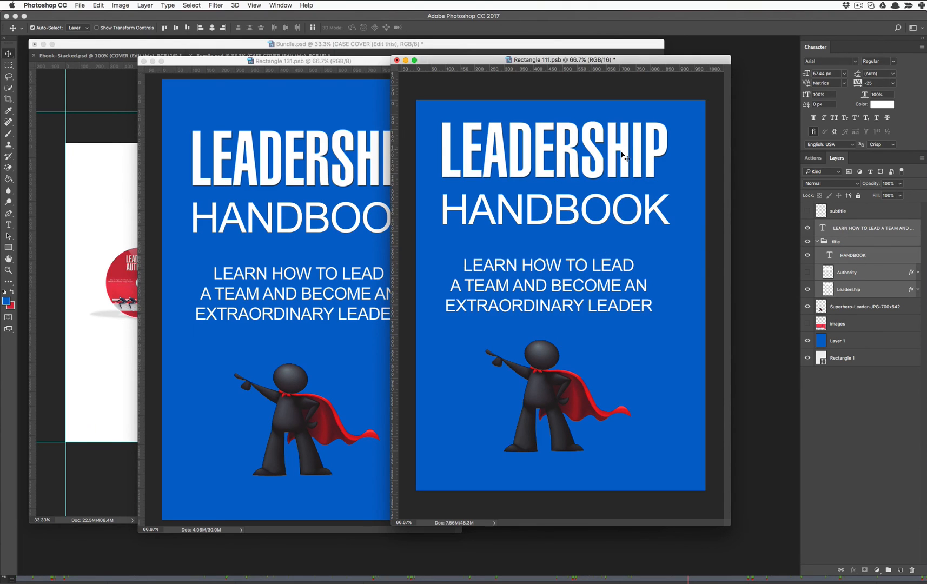
left_click_drag(624, 154, 643, 164)
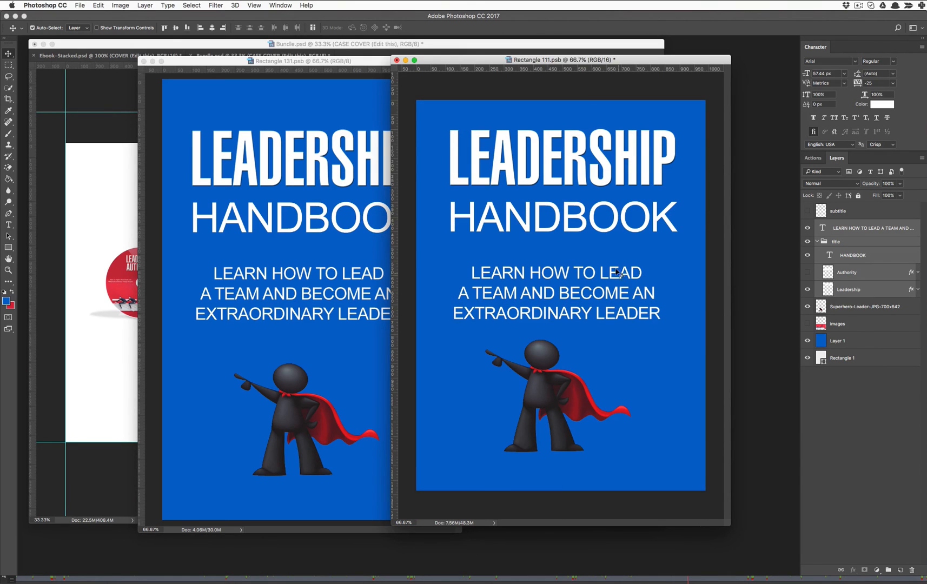
key("super")
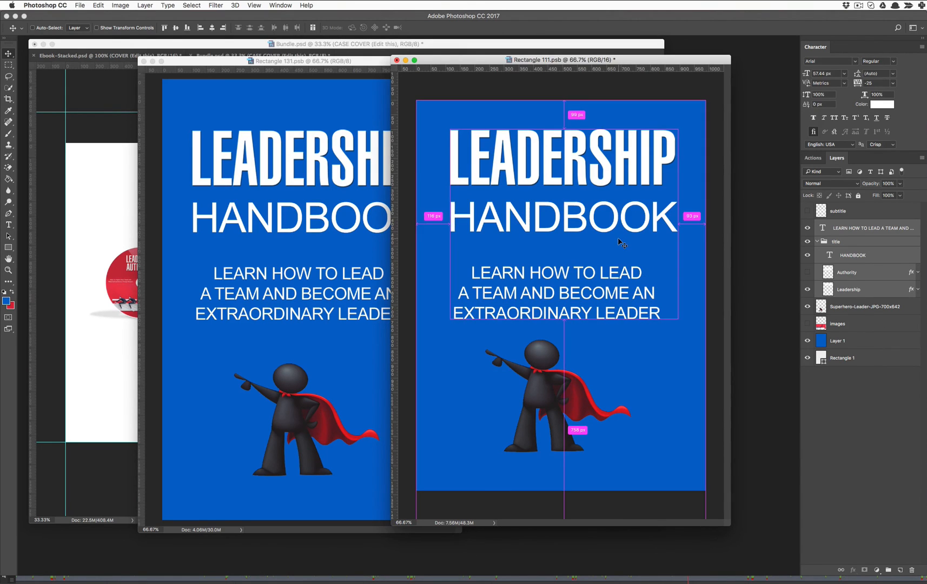
key("super+t")
left_click_drag(677, 129, 659, 139)
mouse_move(560, 253)
left_mouse_down()
mouse_move(548, 214)
mouse_move(566, 239)
left_mouse_up()
key("Return")
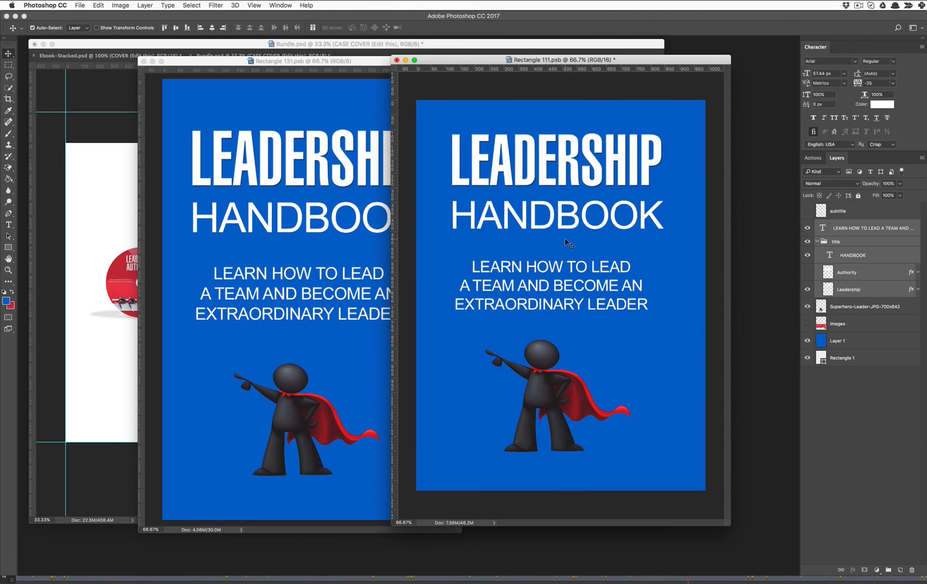
left_click_drag(530, 388, 547, 393)
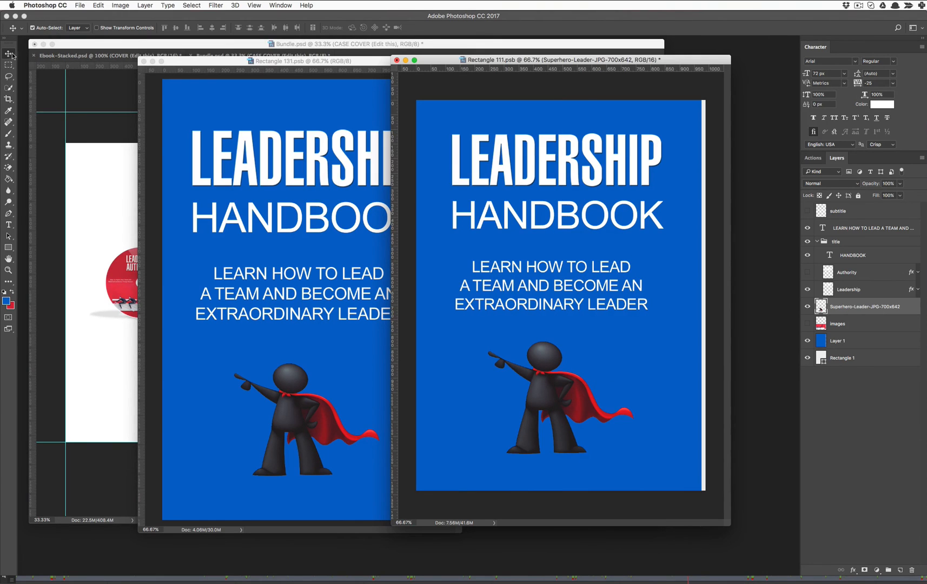
Set the Move tool's Auto-Select to Group, collapse and re-expand the title group, and select its Leadership layer.
left_click(83, 28)
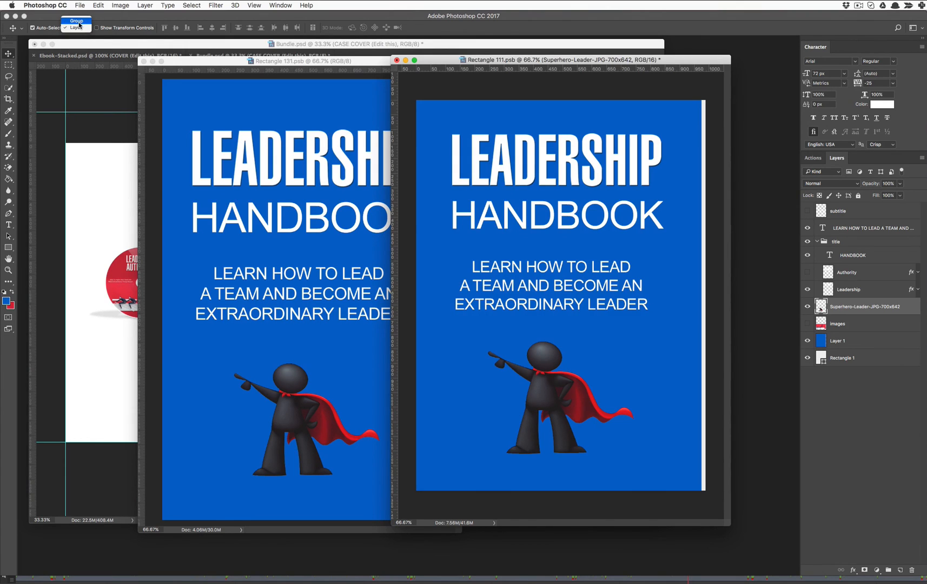
left_click(76, 21)
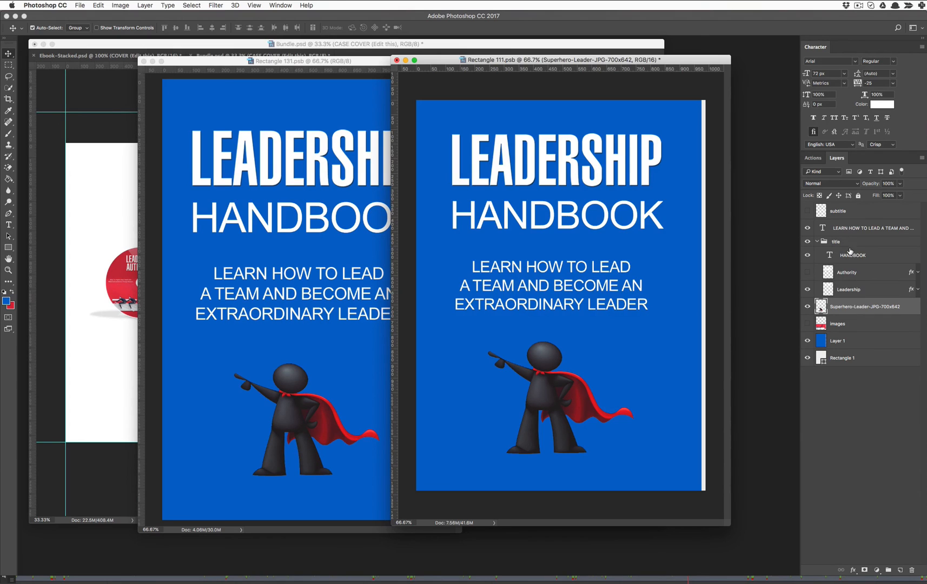
left_click(852, 292)
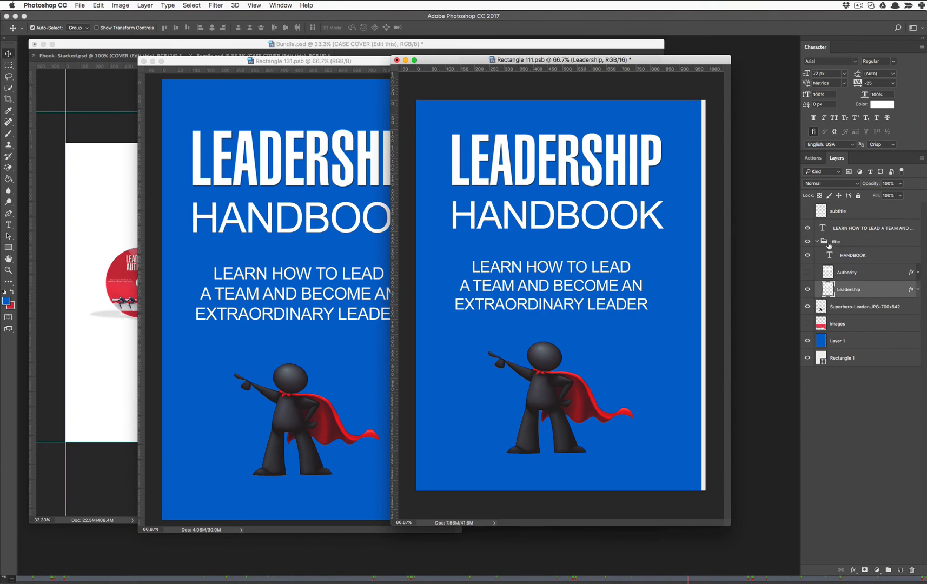
left_click(821, 241)
left_click(817, 241)
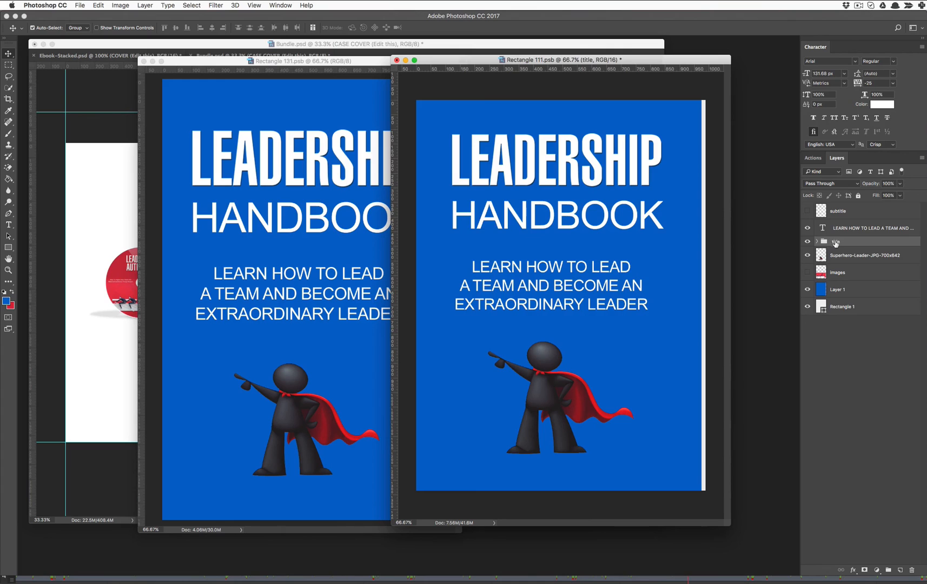
left_click(817, 242)
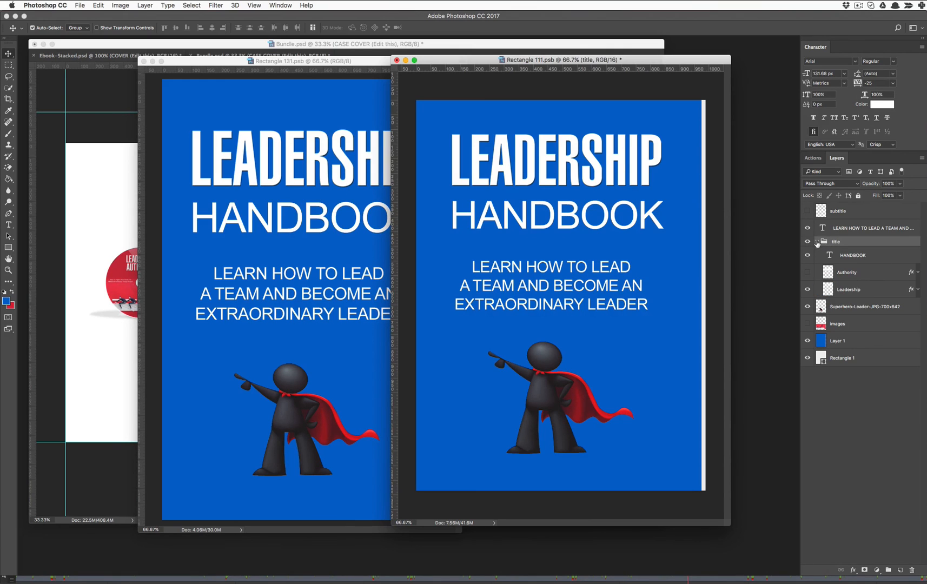
left_click(856, 291)
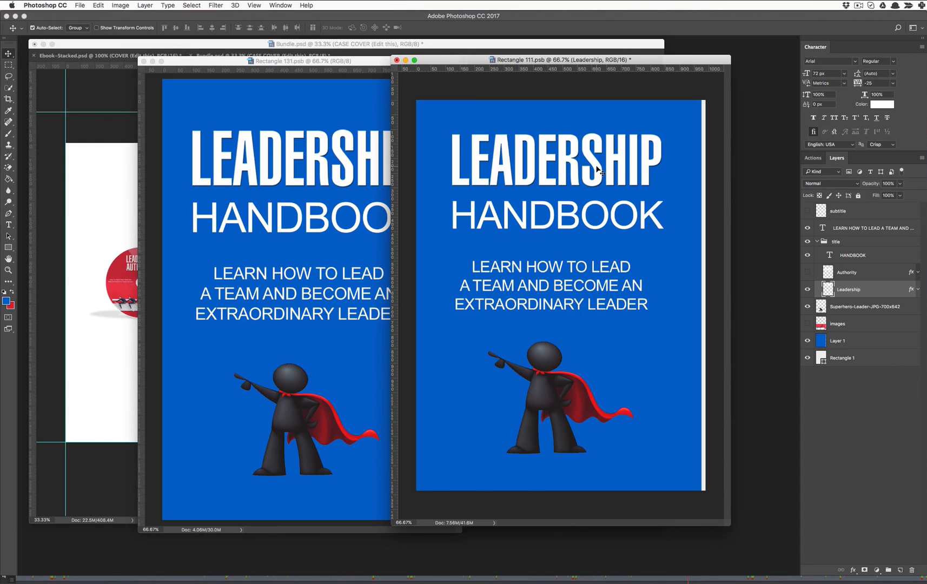
Set the Move tool's Auto-Select to Layer and shift the blue Layer 1 background to cover the white strip along the cover's right edge.
left_click_drag(598, 169, 561, 179)
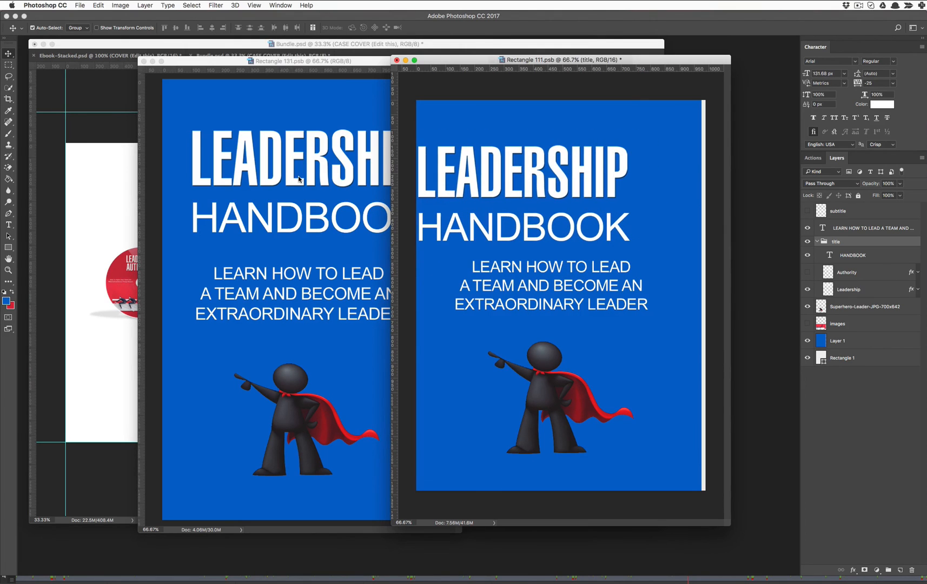
key("super+z")
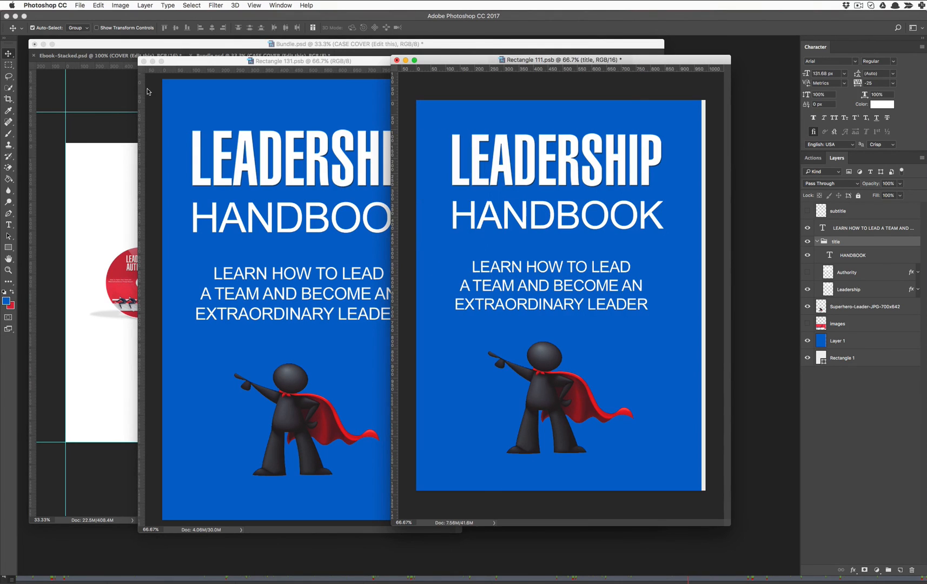
left_click(81, 27)
left_click(76, 34)
left_click(670, 387)
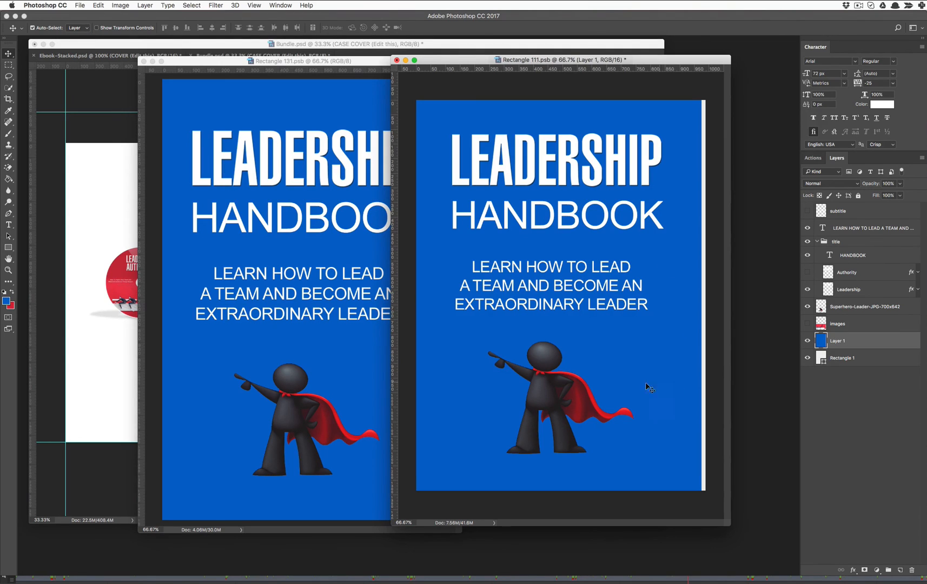
left_click_drag(653, 386, 664, 367)
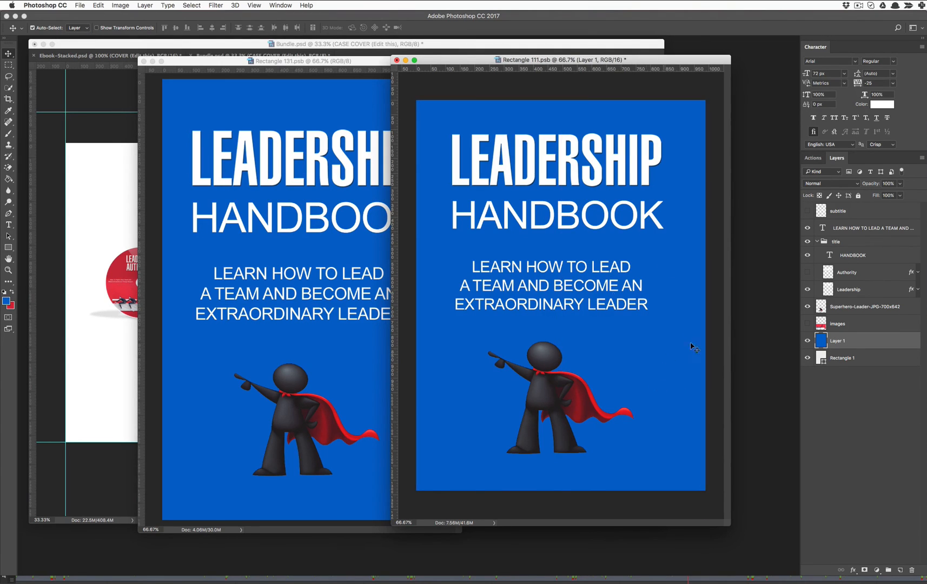
Nudge the superhero slightly right and down on the Rectangle 111.psb cover.
left_click(81, 30)
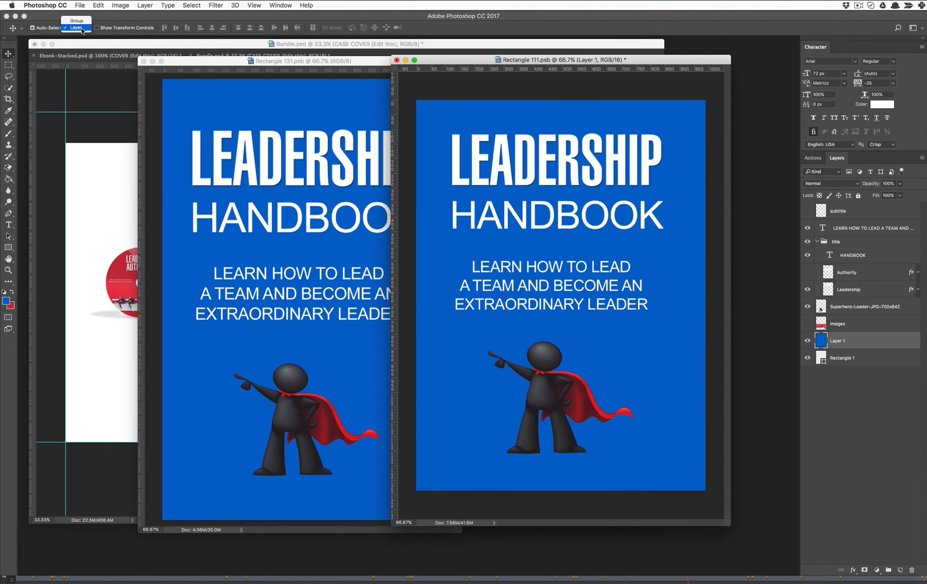
left_click(138, 26)
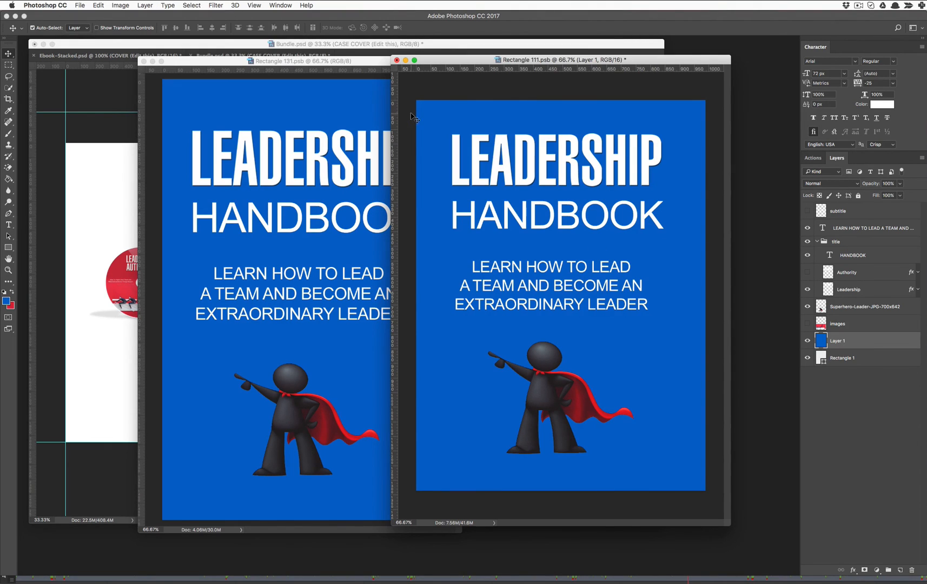
left_click(551, 400)
mouse_move(551, 400)
left_mouse_down()
mouse_move(543, 395)
mouse_move(539, 412)
left_mouse_up()
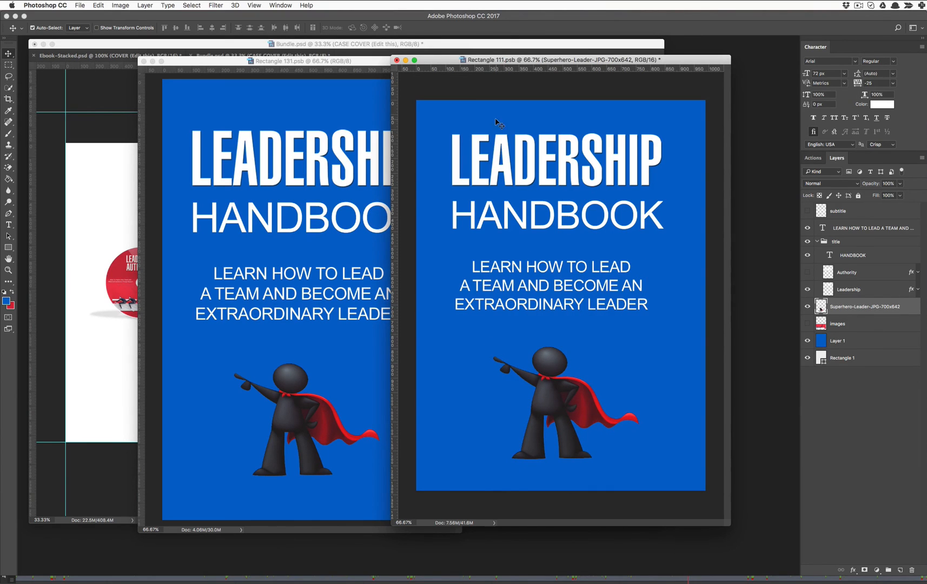
Save Rectangle 111.psb and close its window to return to Bundle.psd.
left_click(84, 7)
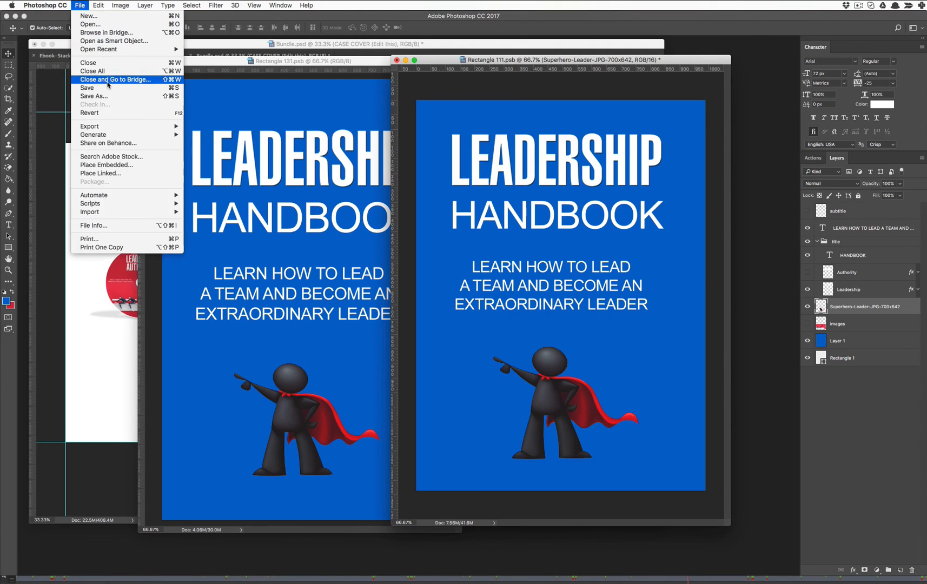
left_click(100, 88)
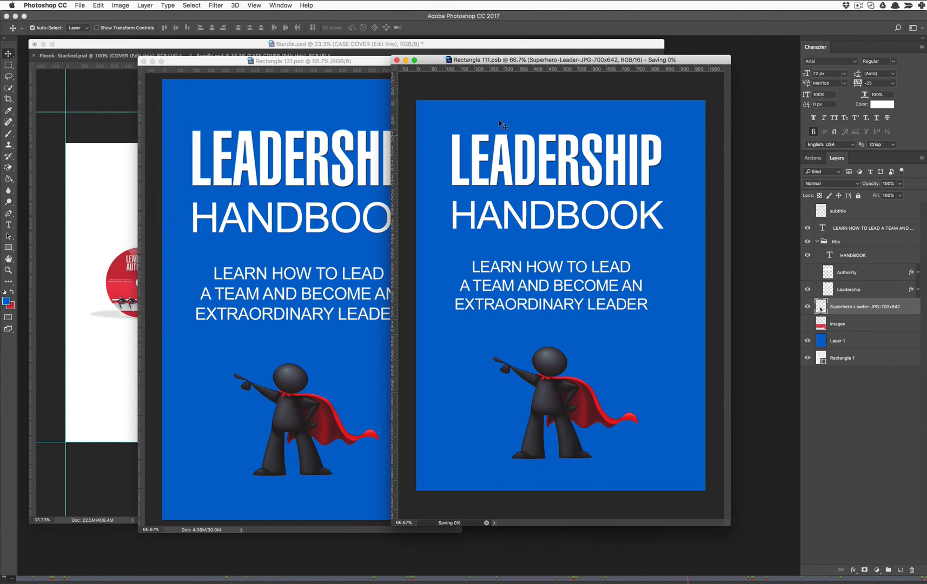
left_click(397, 60)
left_click(511, 195)
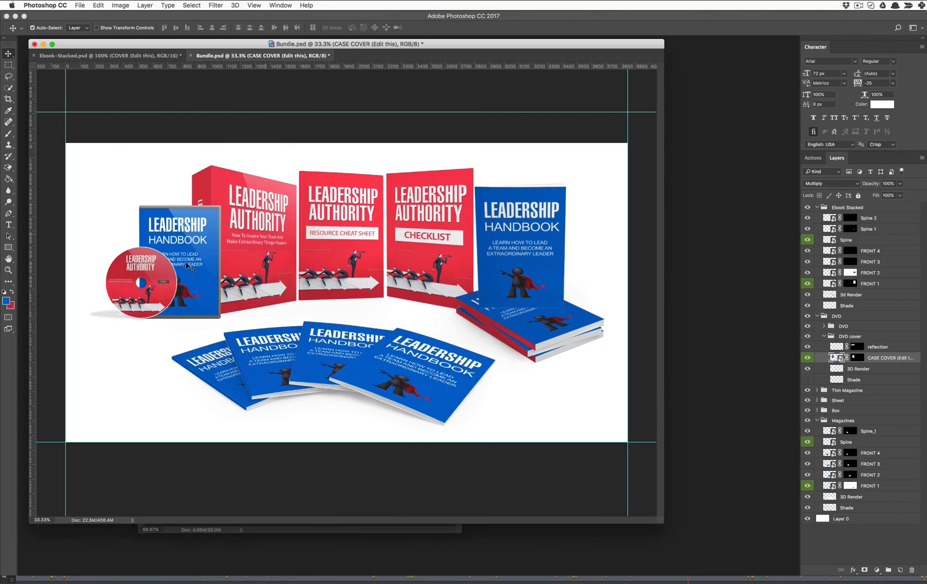
Select the disc's DVD COVER (Edit this) layer in the DVD group and open its smart object for editing.
left_click(165, 297)
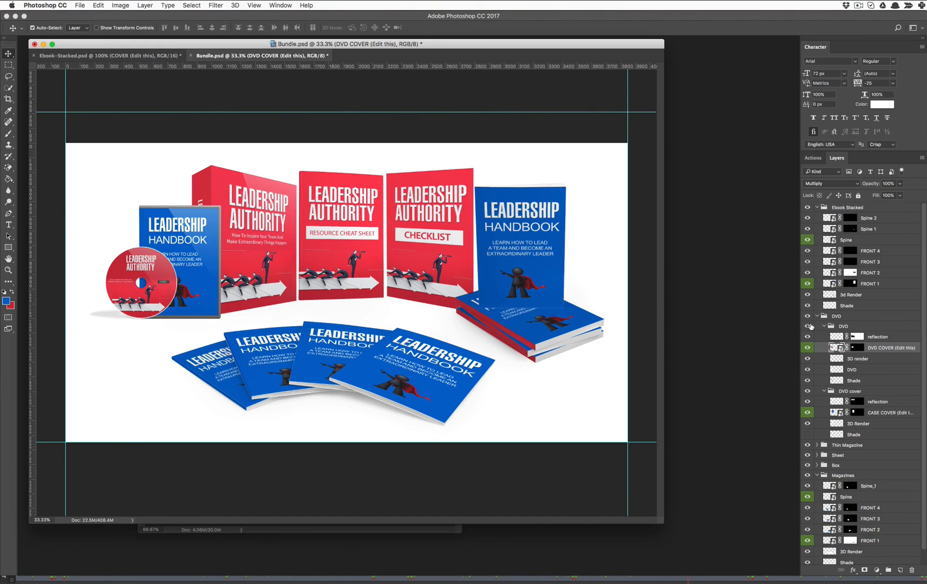
left_click(825, 328)
left_click(824, 326)
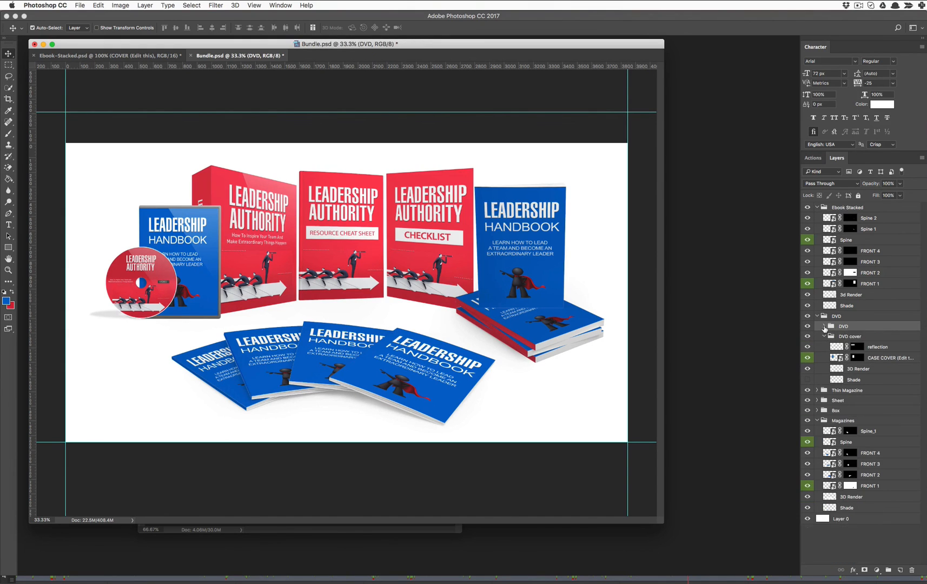
left_click(824, 328)
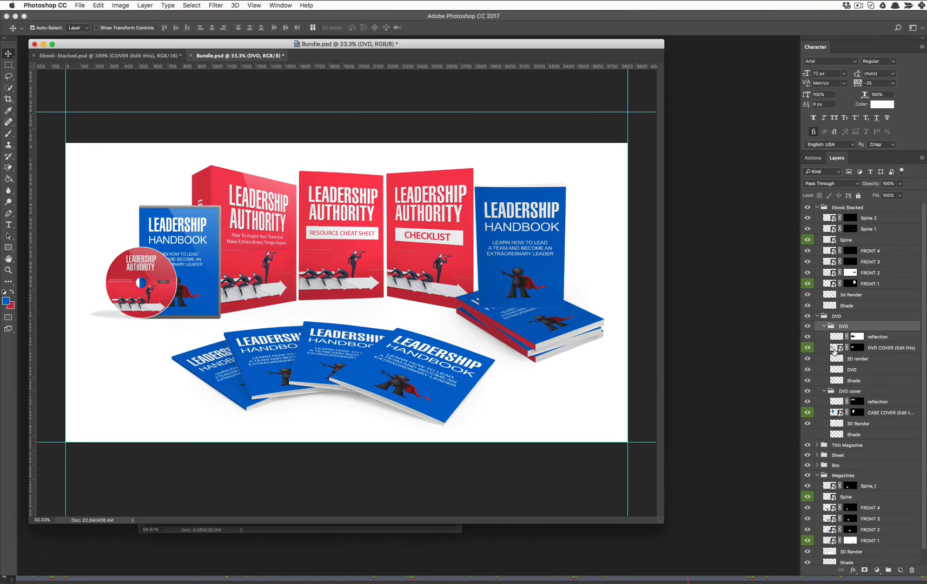
left_click(835, 350)
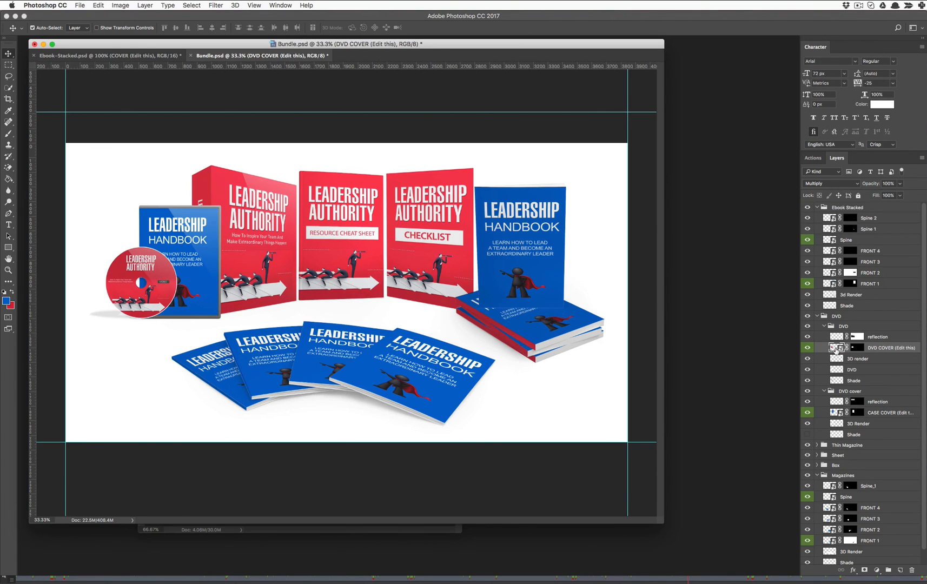
double_click(834, 349)
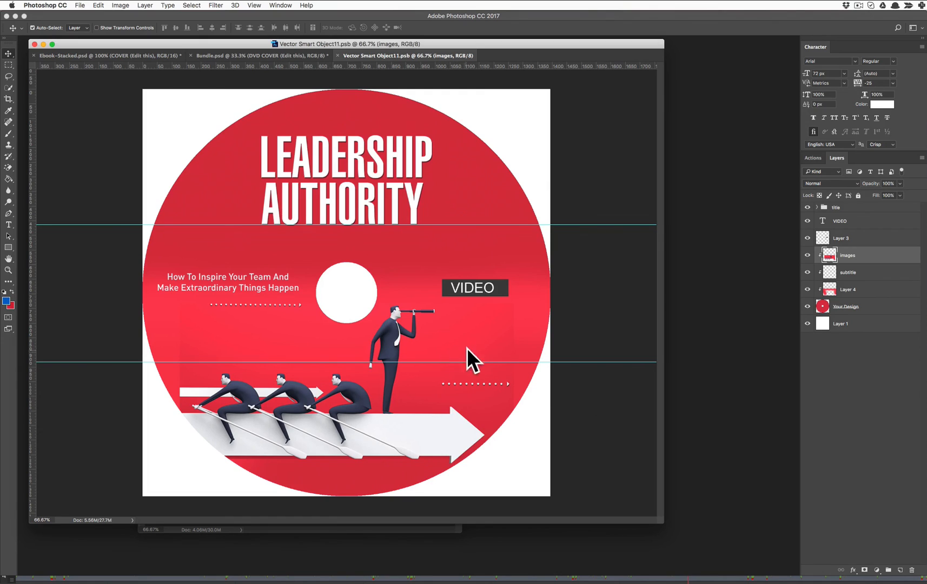
Fill the disc's Your Design layer with the blue foreground colour using the Paint Bucket tool.
left_click(823, 307)
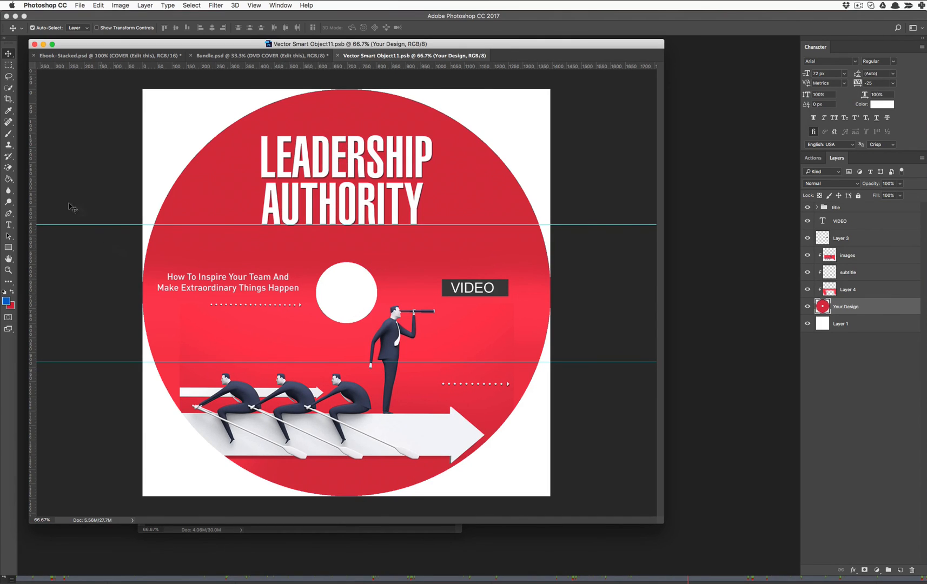
left_click(8, 180)
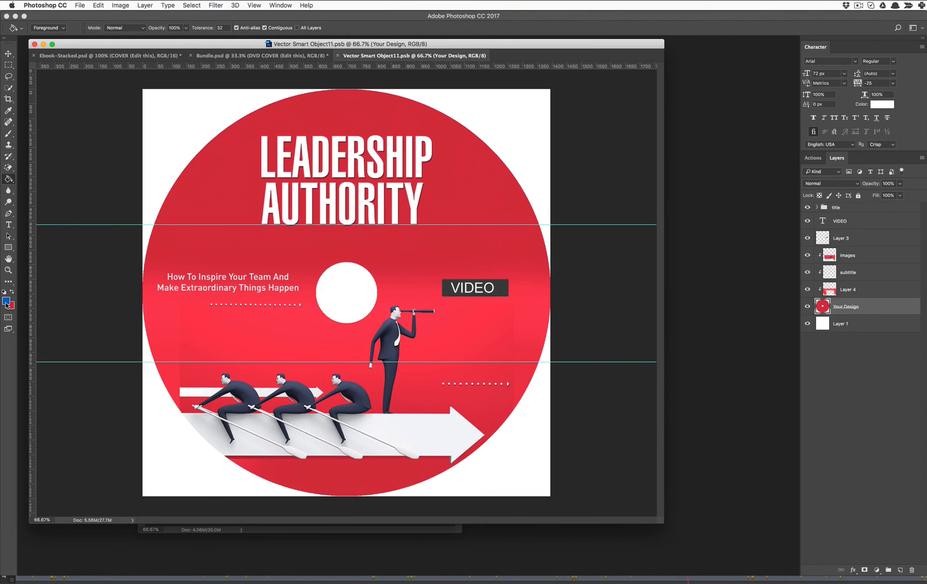
left_click(470, 249)
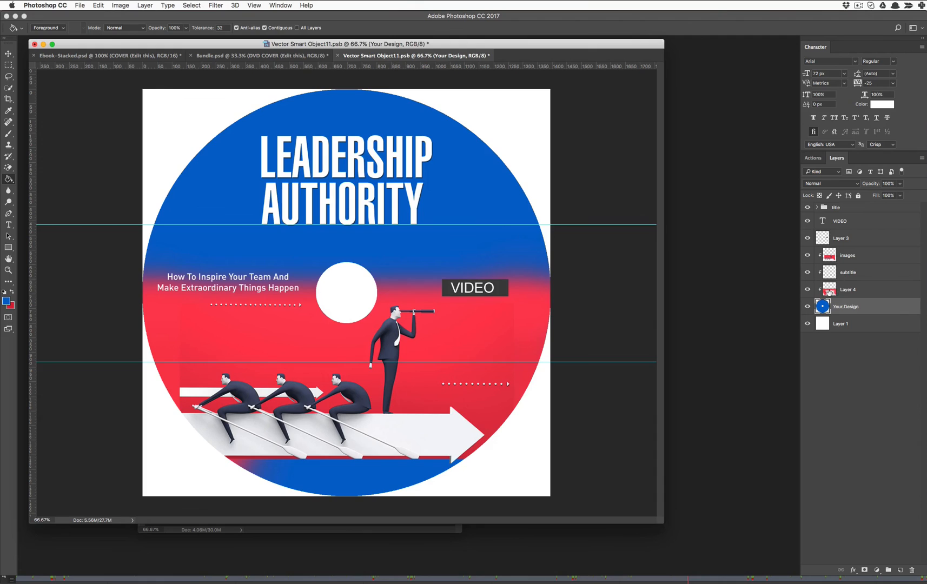
Hide the disc artwork's images layer and the red Layer 4.
left_click(849, 260)
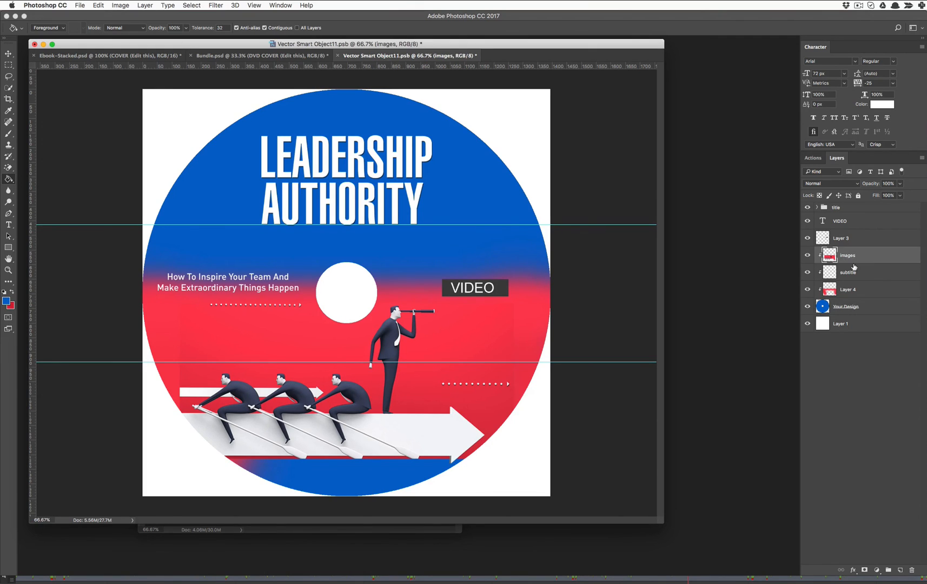
left_click(807, 258)
left_click(807, 258)
left_click(808, 257)
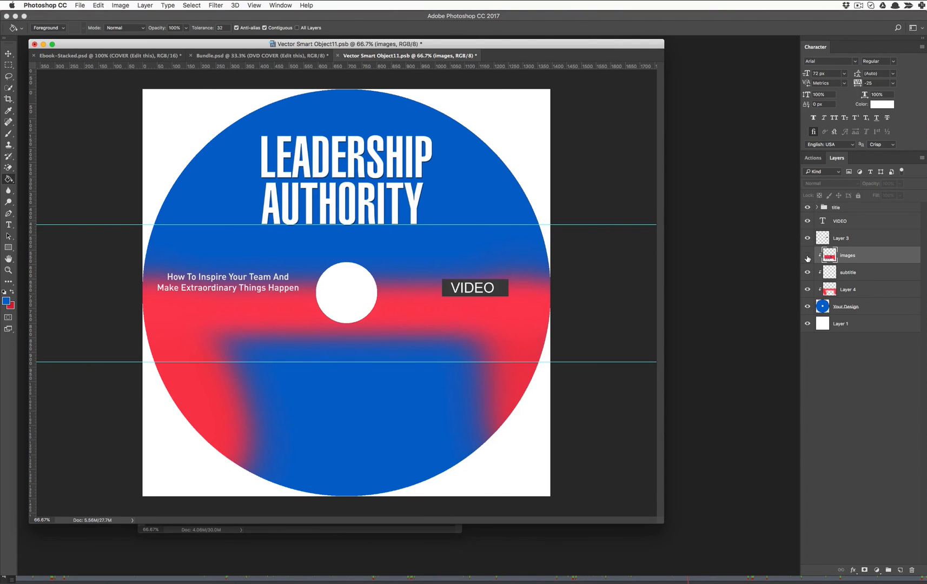
left_click(808, 290)
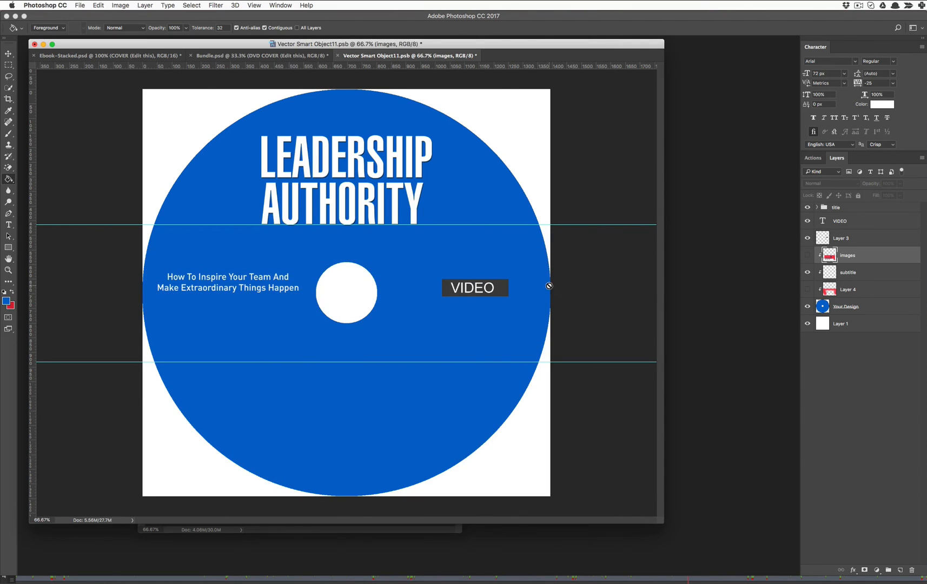
left_click(807, 255)
left_click(807, 255)
left_click(808, 291)
left_click(807, 291)
Switch to Ebook-Stacked.psd and open its COVER (Edit this) smart object, Rectangle 131.psb.
left_click(281, 56)
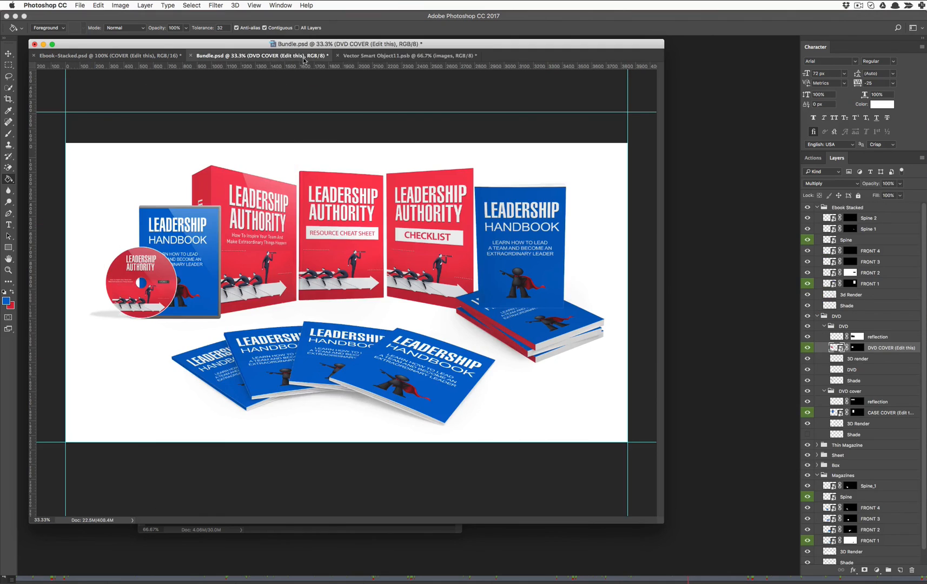
left_click(389, 56)
left_click(112, 55)
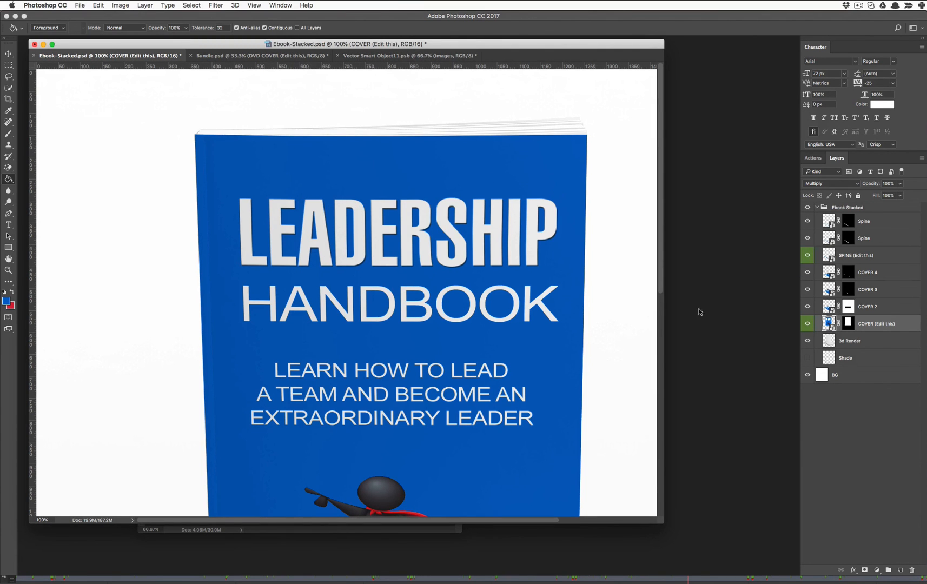
double_click(828, 324)
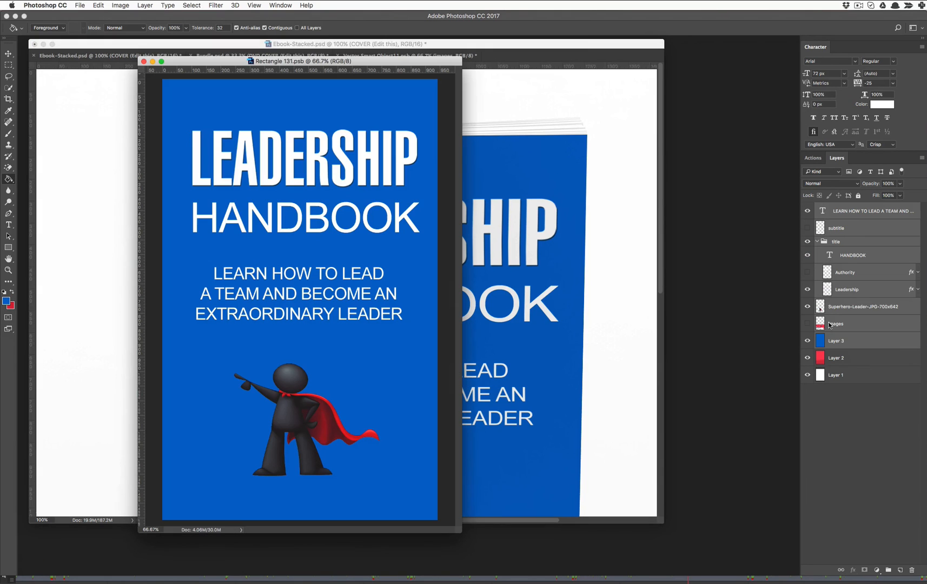
Arrange Rectangle 131.psb beside a narrowed Vector Smart Object11.psb window, activate the Move tool, and bring the disc artwork to the front.
left_click_drag(312, 66, 615, 81)
left_click_drag(712, 73, 839, 58)
left_click(362, 57)
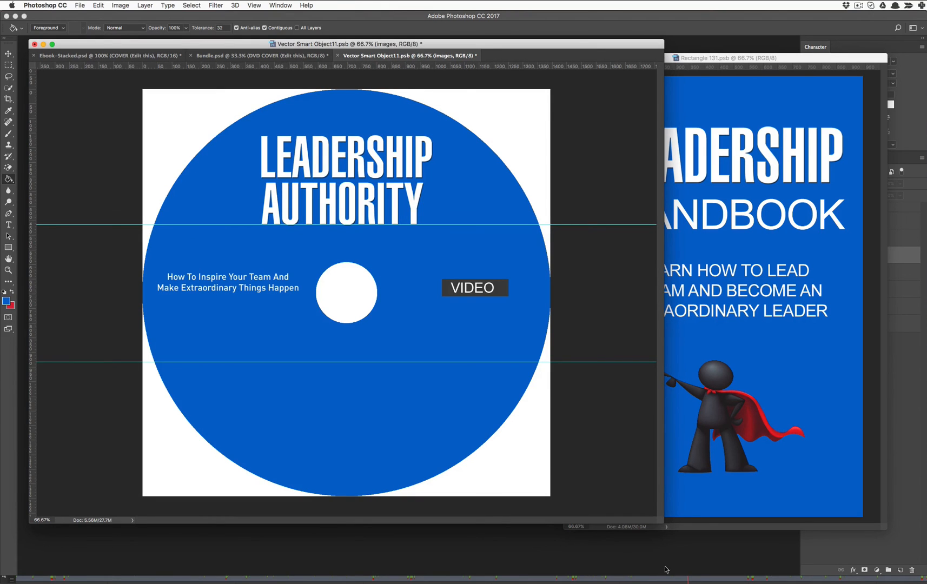
left_click_drag(661, 522, 530, 547)
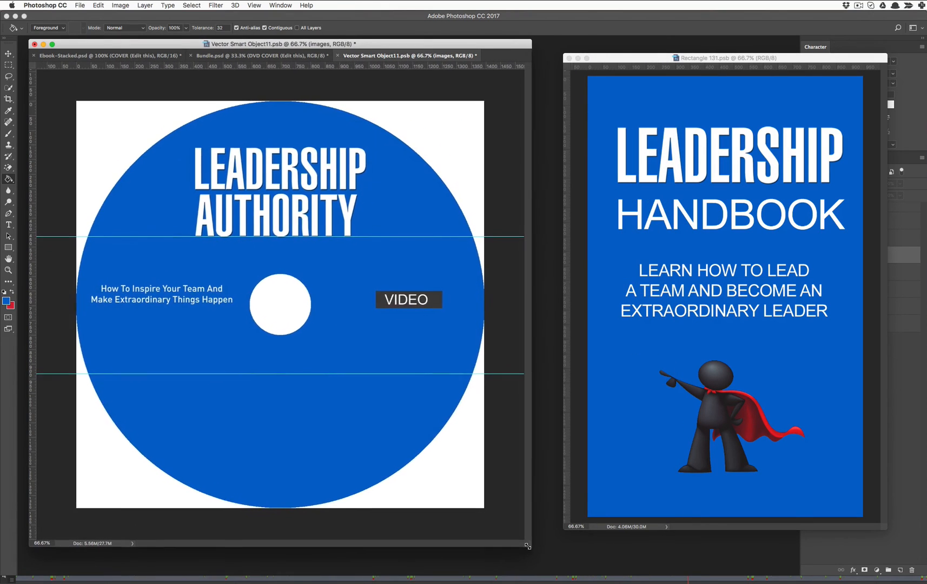
left_click_drag(751, 61, 701, 64)
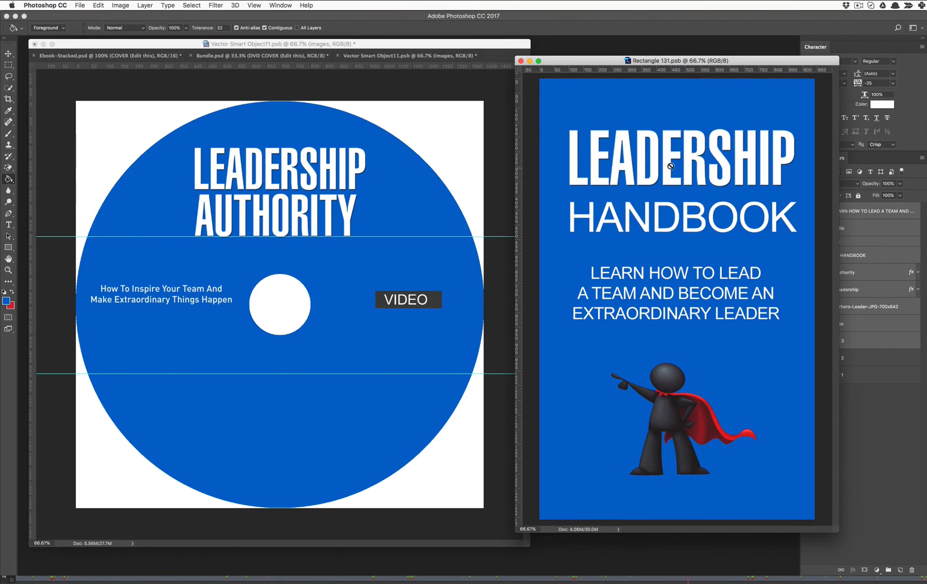
left_click(9, 54)
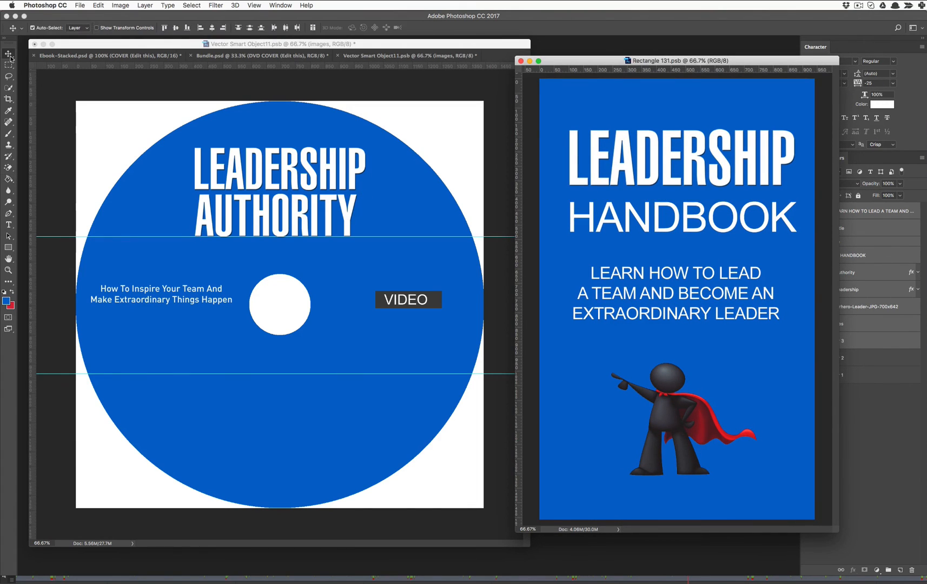
left_click(327, 178)
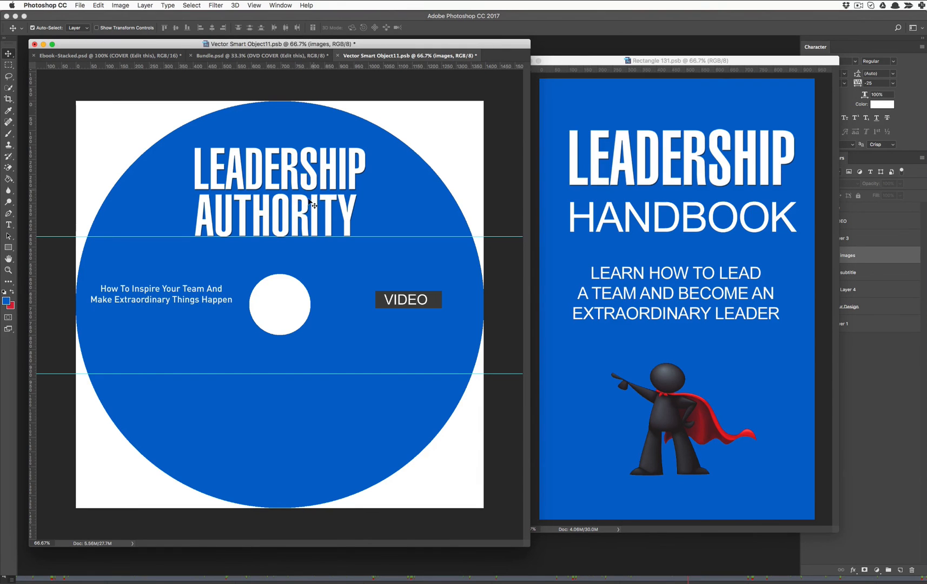
left_click_drag(751, 60, 693, 57)
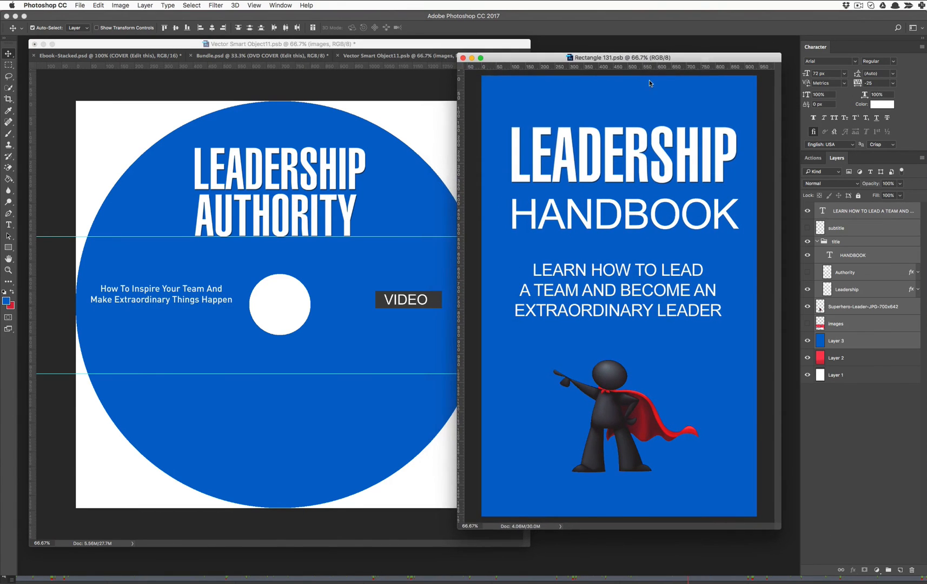
left_click(352, 46)
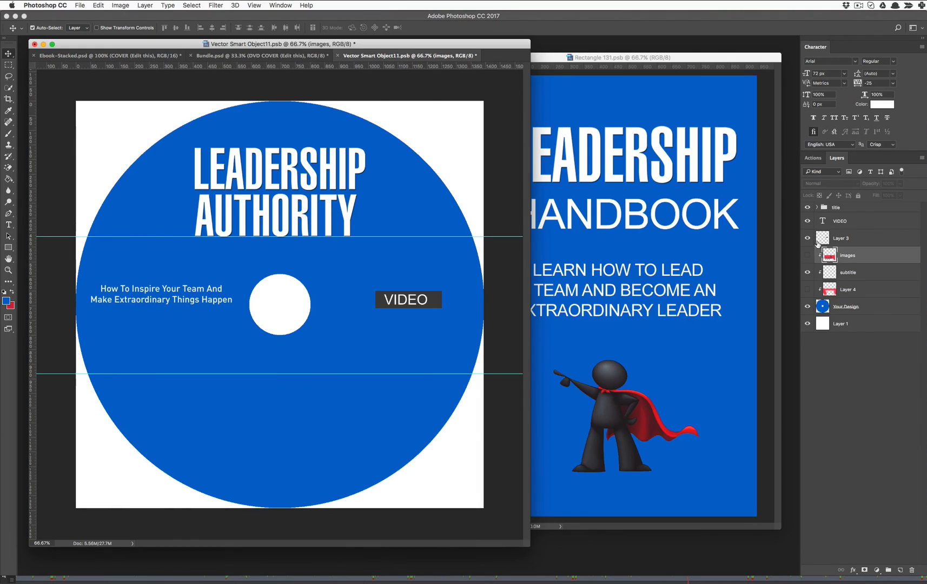
Delete the title group and the subtitle layer from the disc artwork.
left_click(359, 176)
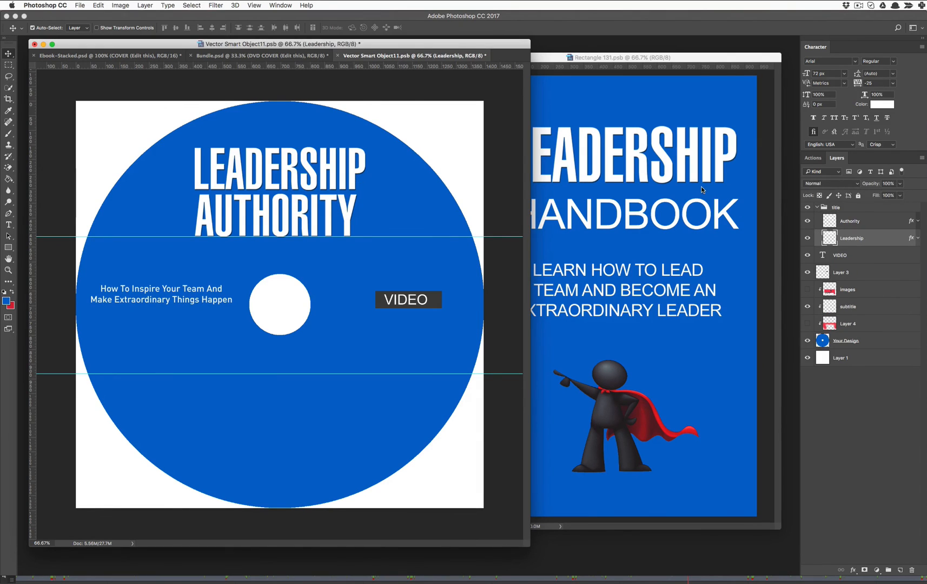
left_click_drag(843, 209, 913, 570)
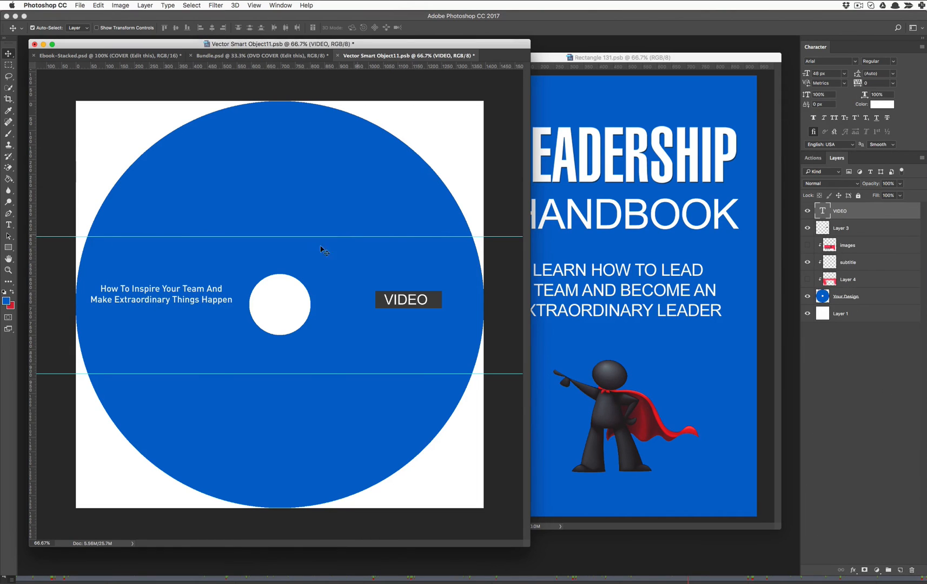
left_click(165, 291)
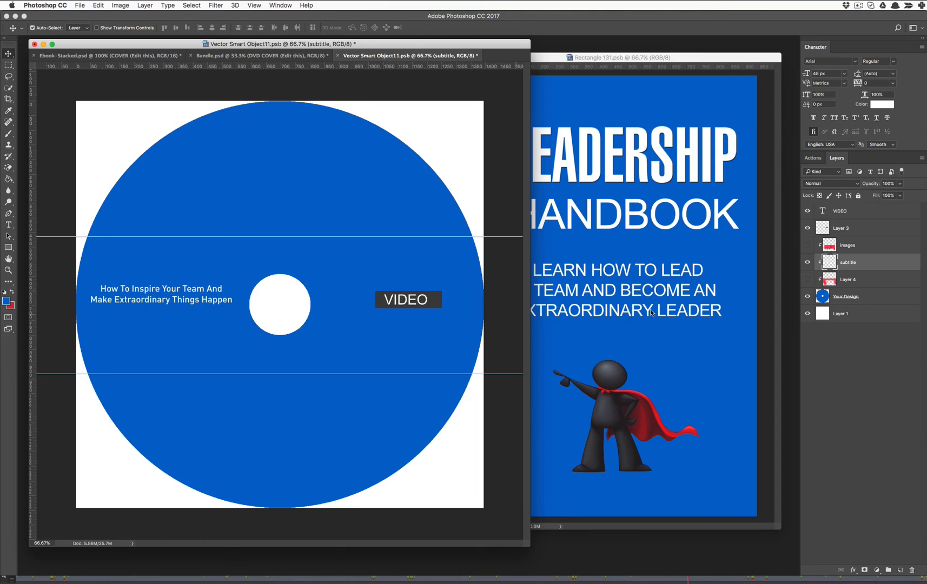
left_click_drag(872, 259, 913, 571)
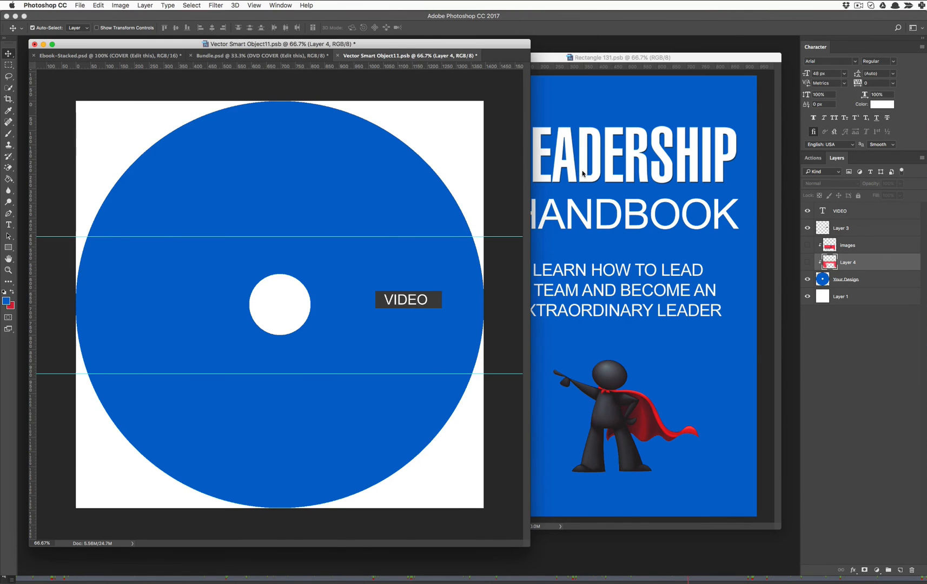
Bring Rectangle 131.psb to the front and select its whole title group.
left_click(536, 183)
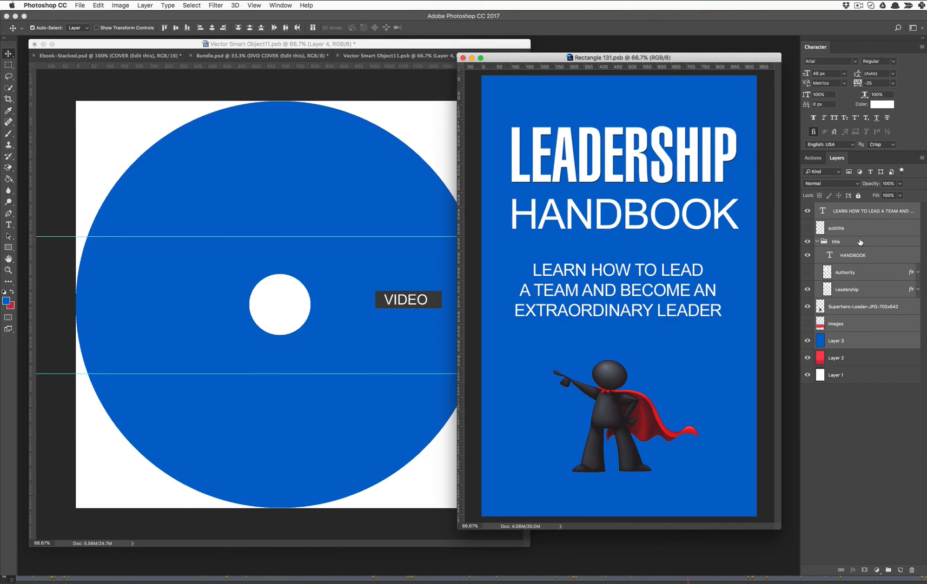
left_click(593, 173)
left_click(670, 164)
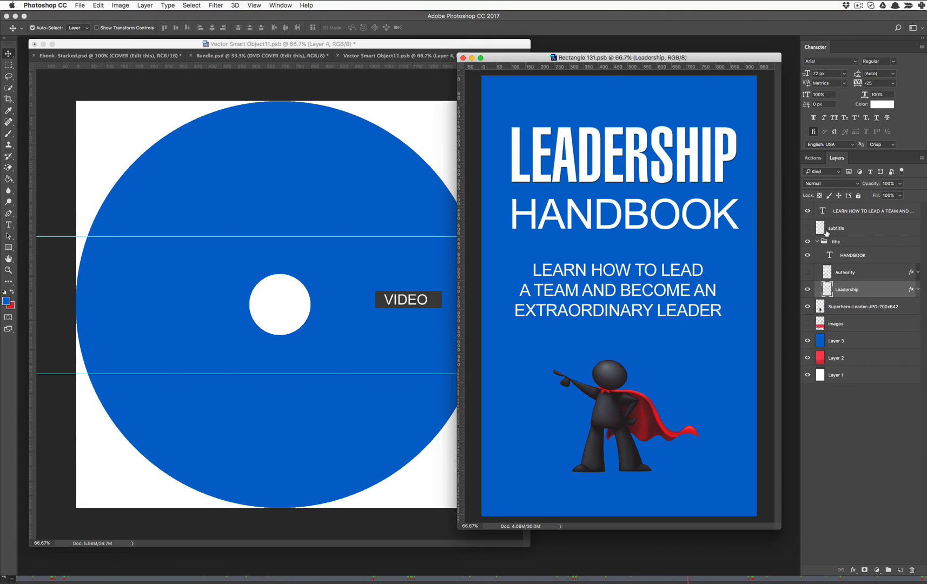
left_click(844, 244)
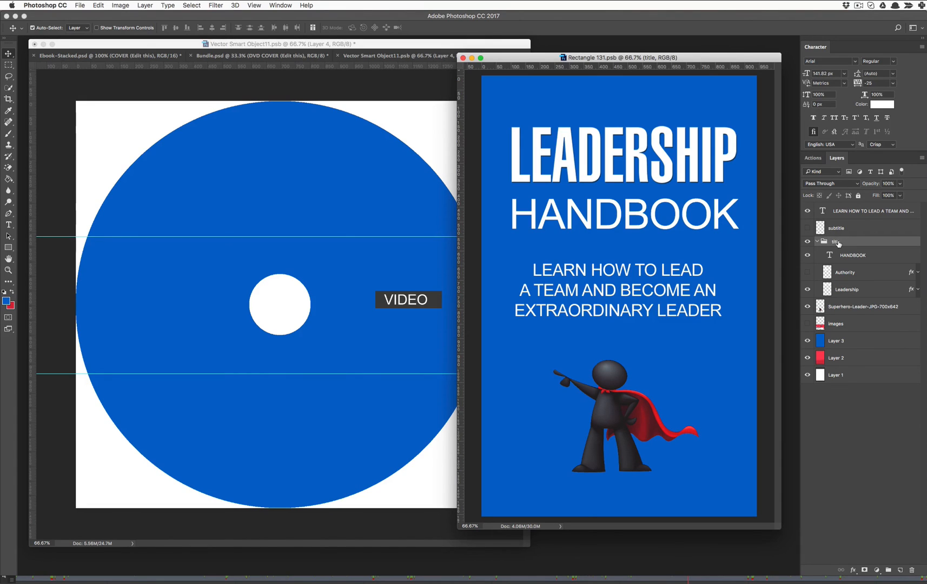
left_click_drag(837, 241, 833, 241)
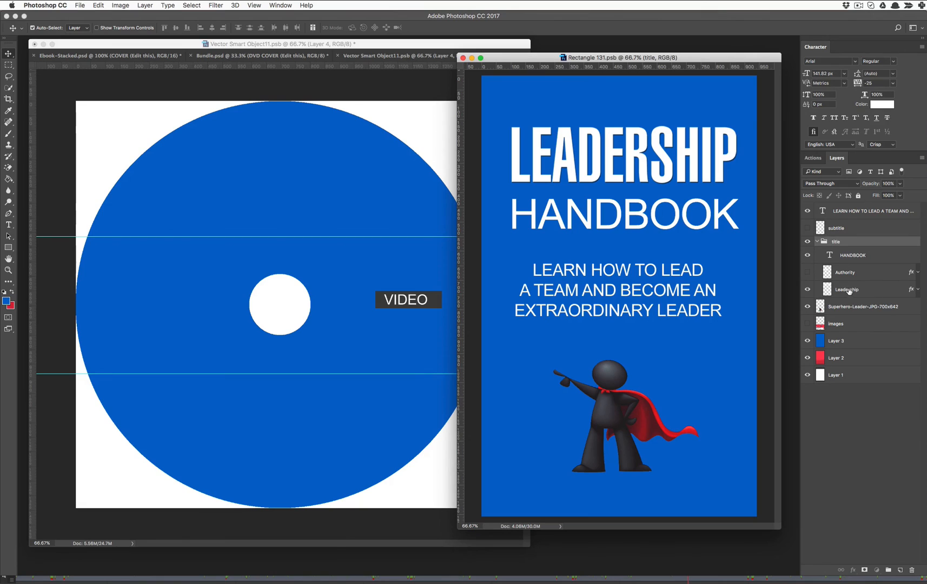